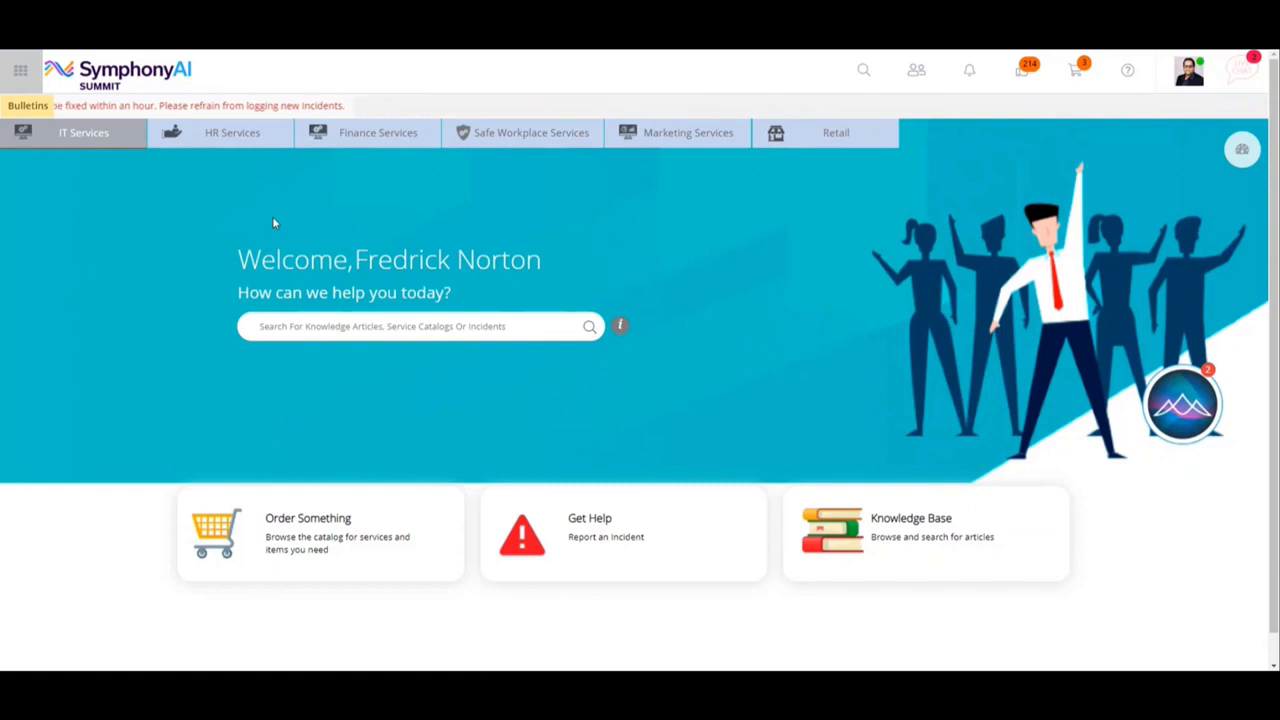
# Open the role templates list in the admin settings and filter it by the Sun_IT domain.
pyautogui.click(19, 75)
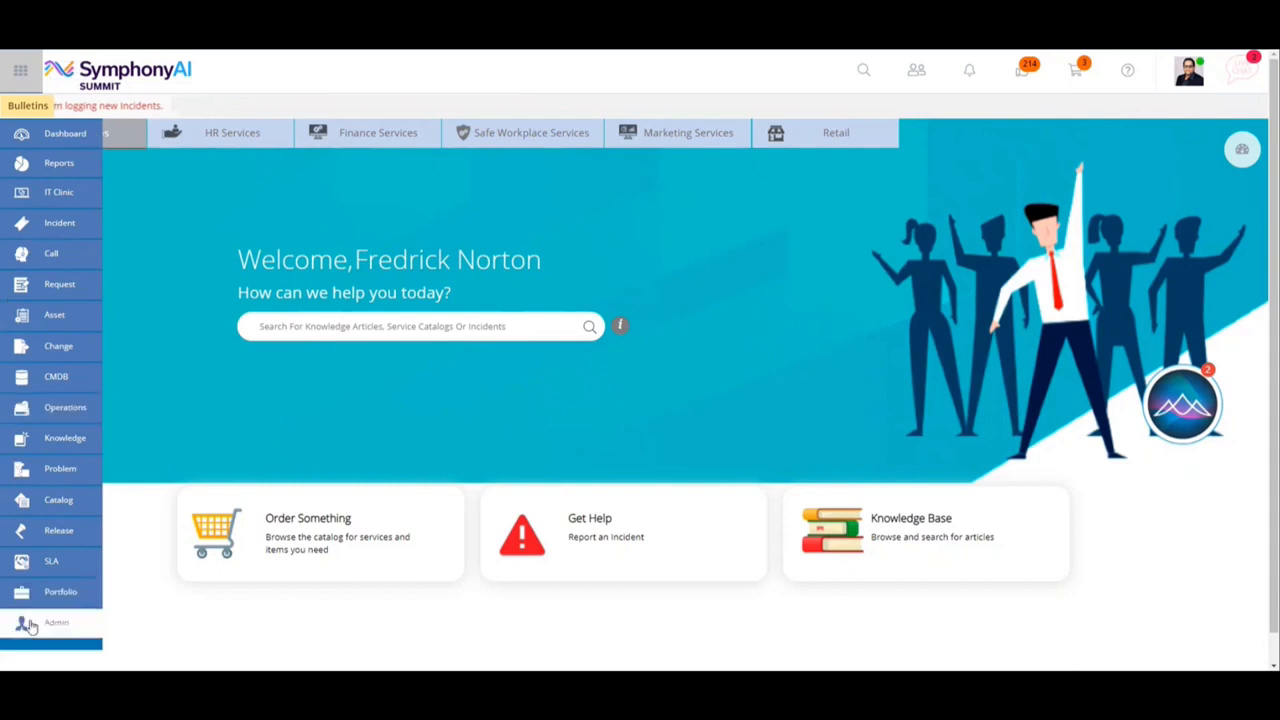
pyautogui.click(30, 625)
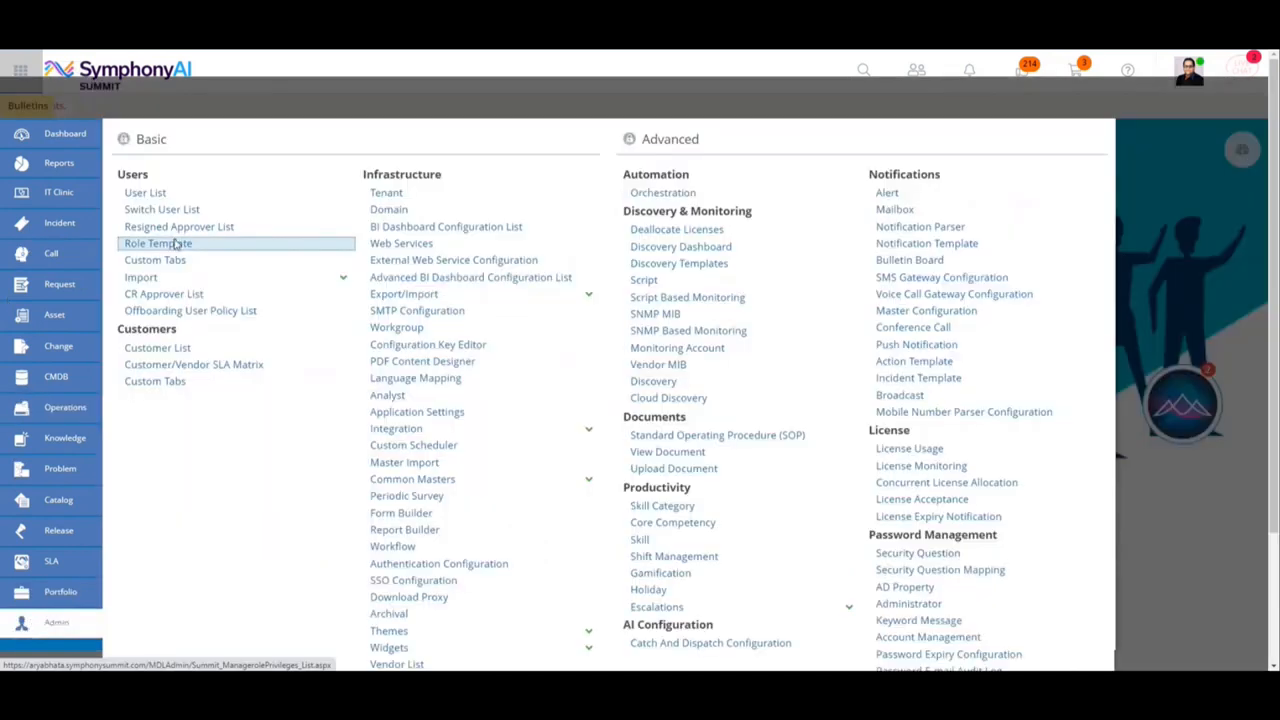
pyautogui.click(175, 245)
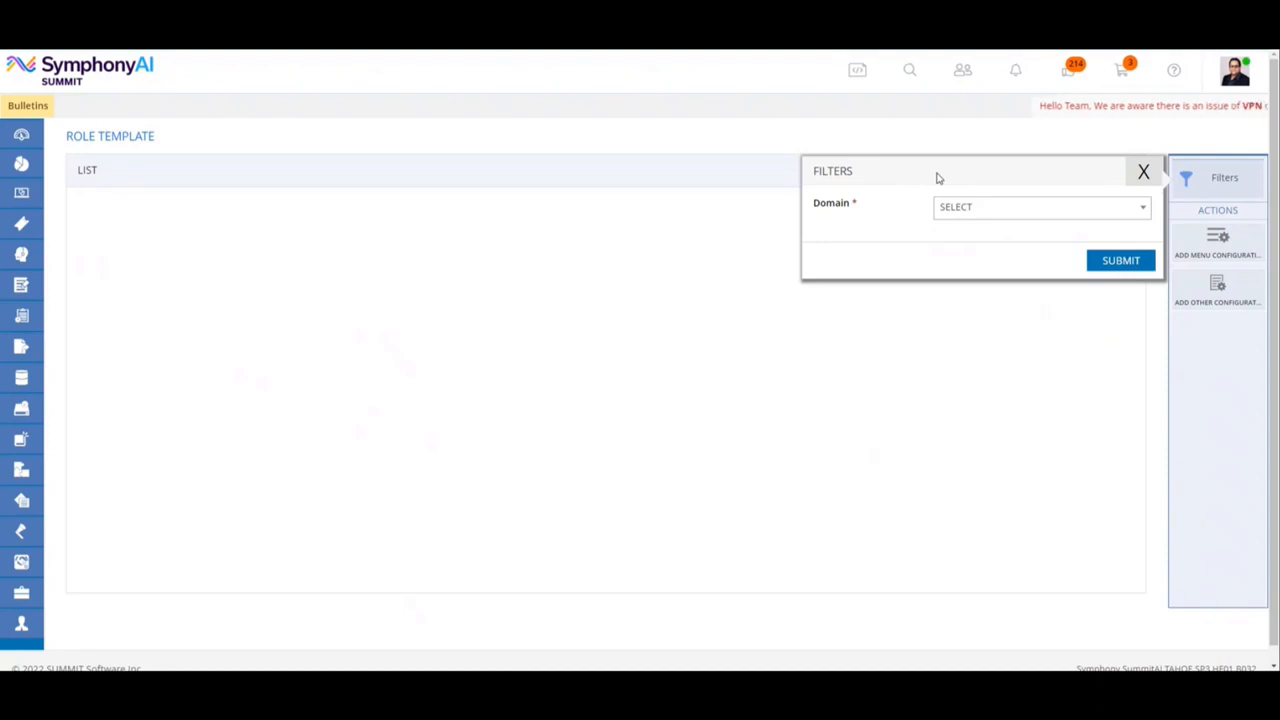
pyautogui.click(982, 210)
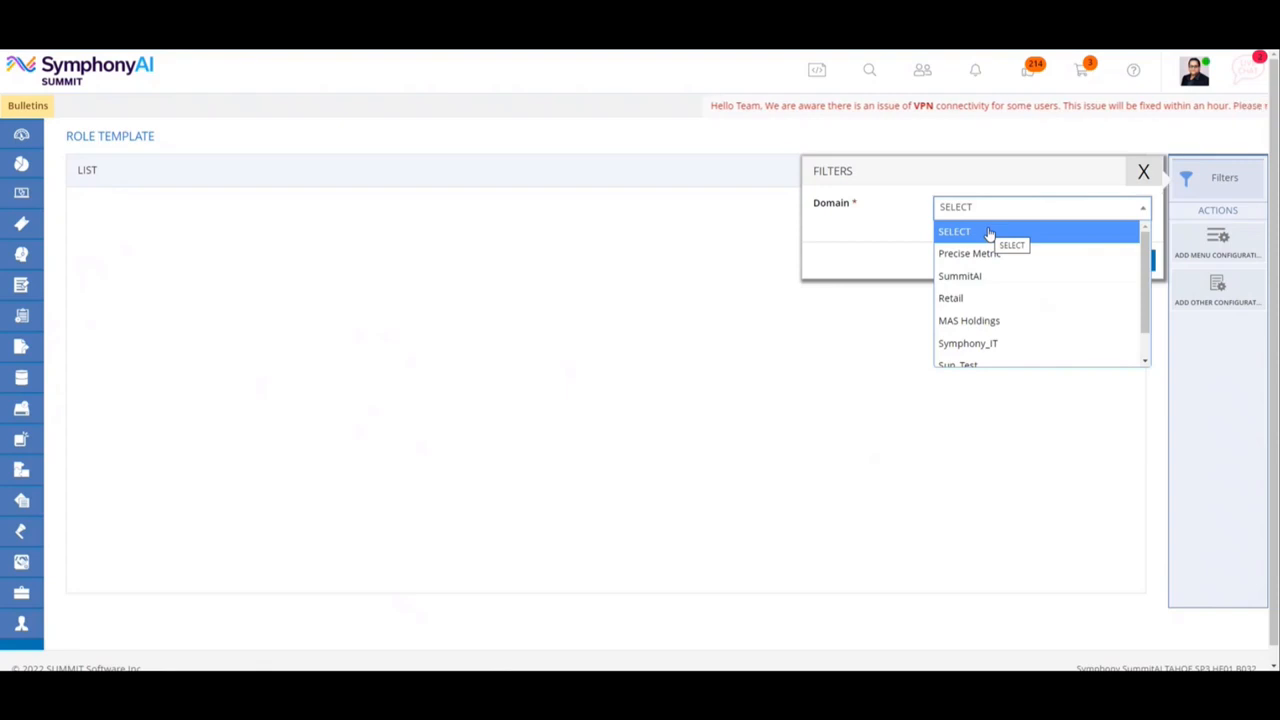
pyautogui.scroll(-2, 990, 236)
pyautogui.click(974, 357)
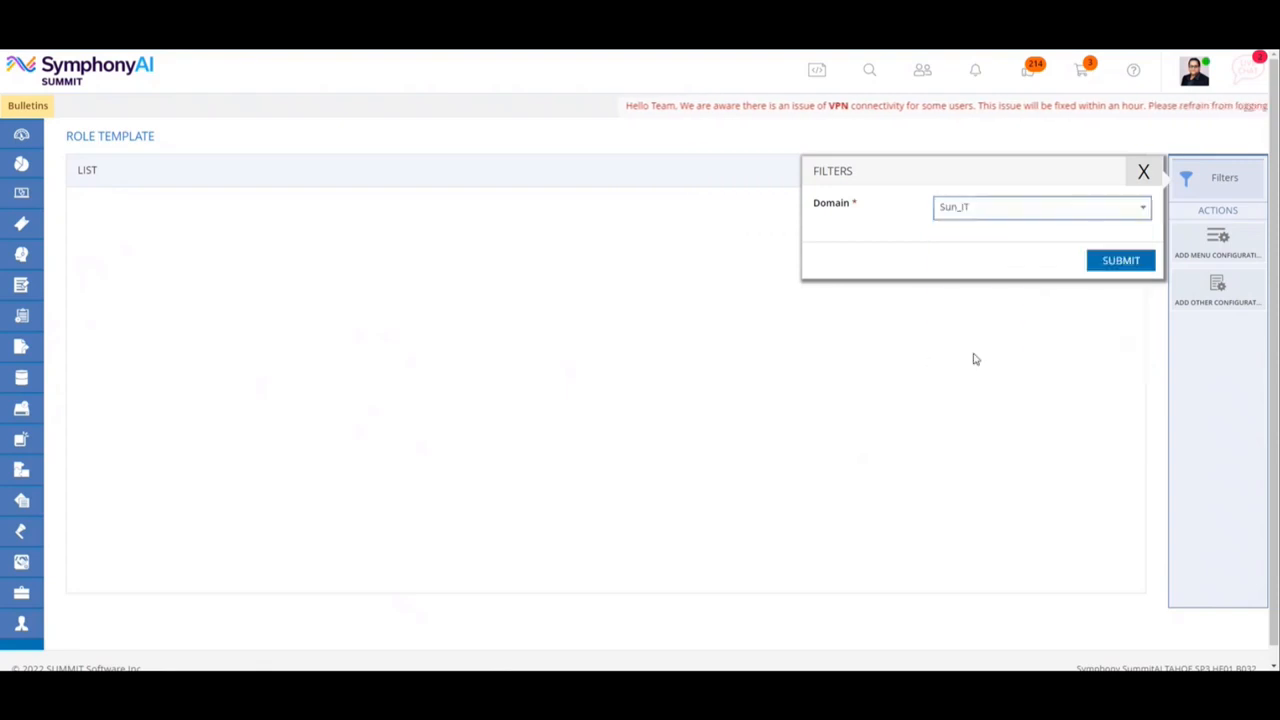
pyautogui.click(1120, 261)
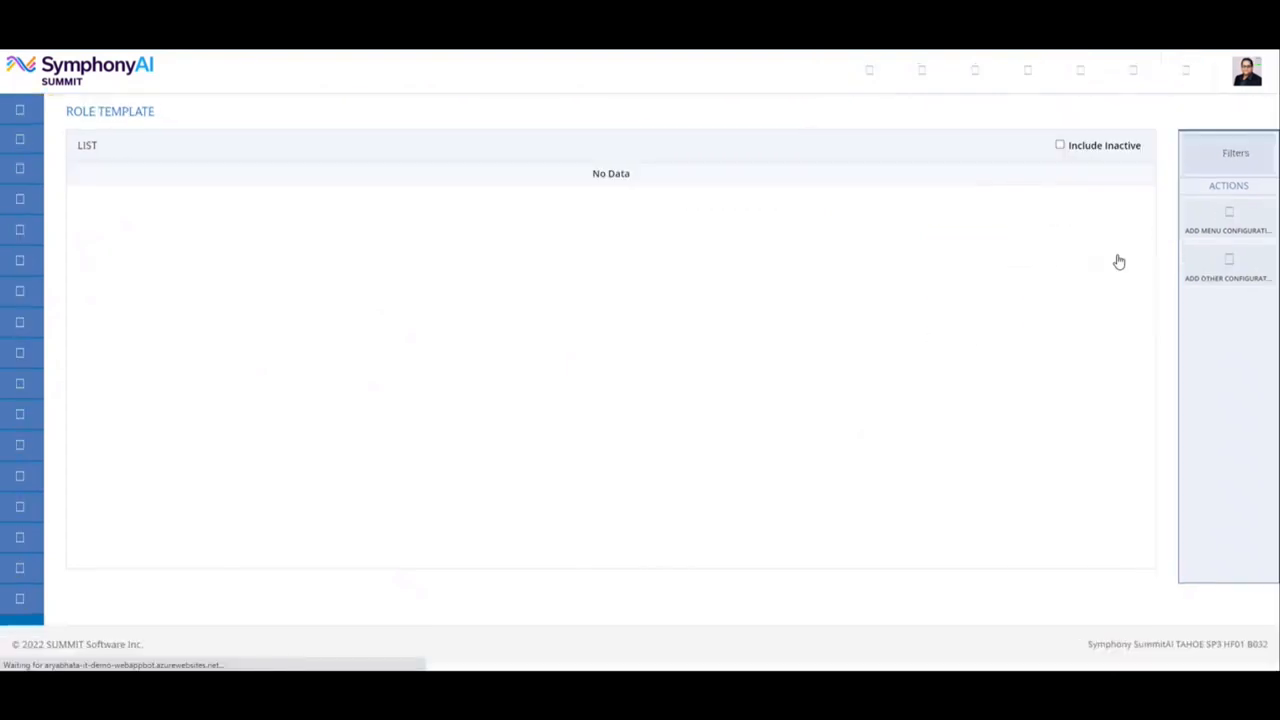
# Start a new role template menu configuration for the Sun_IT domain and name the template SUN_Admin.
pyautogui.click(1220, 245)
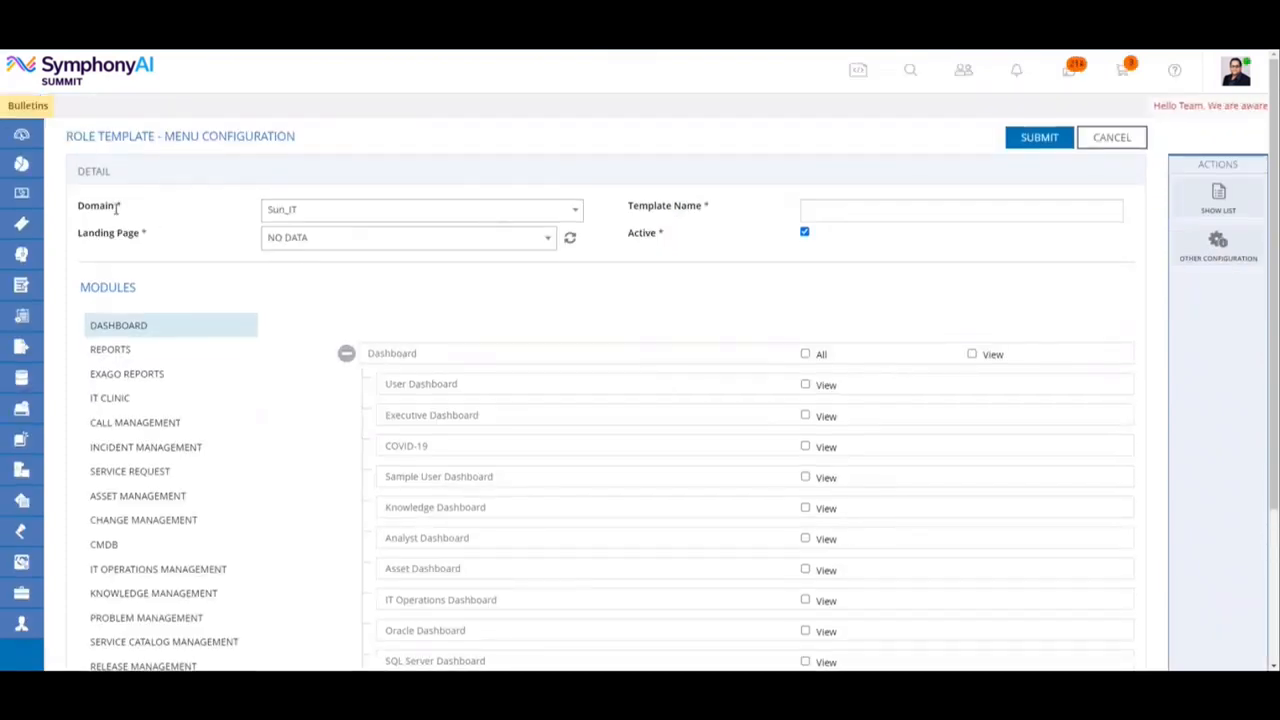
pyautogui.moveTo(133, 212); pyautogui.dragTo(78, 207)
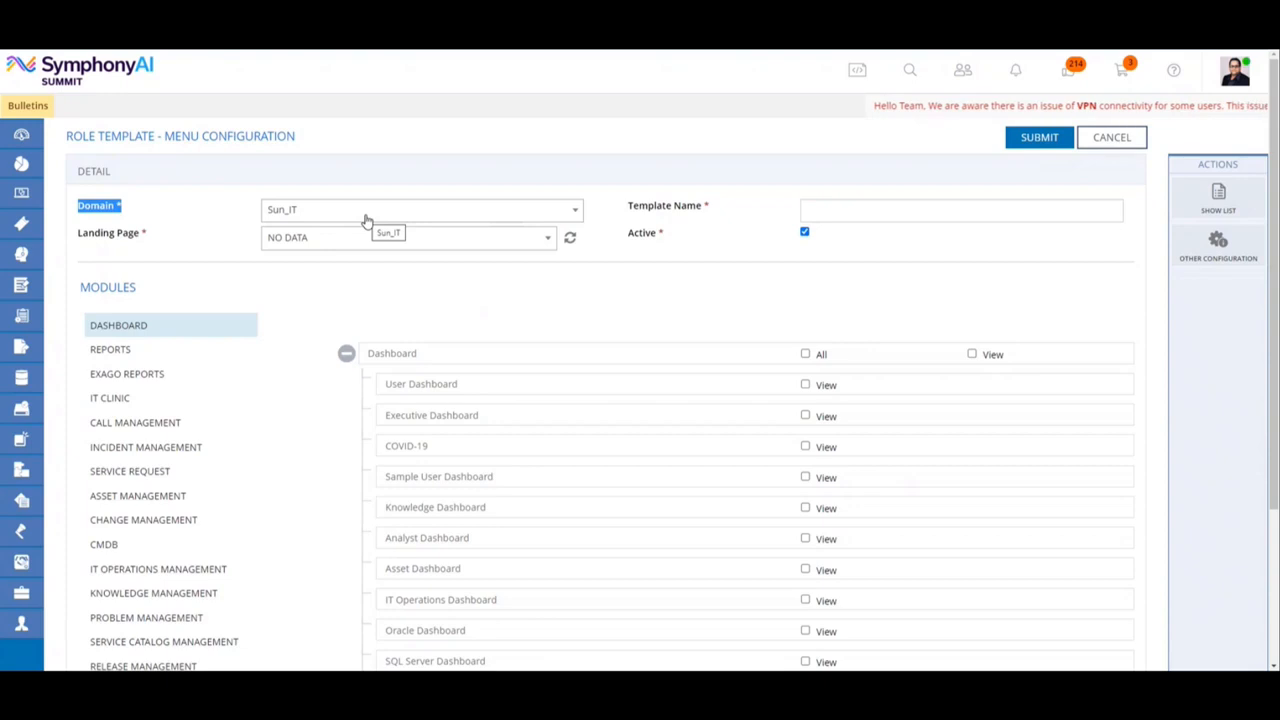
pyautogui.click(493, 212)
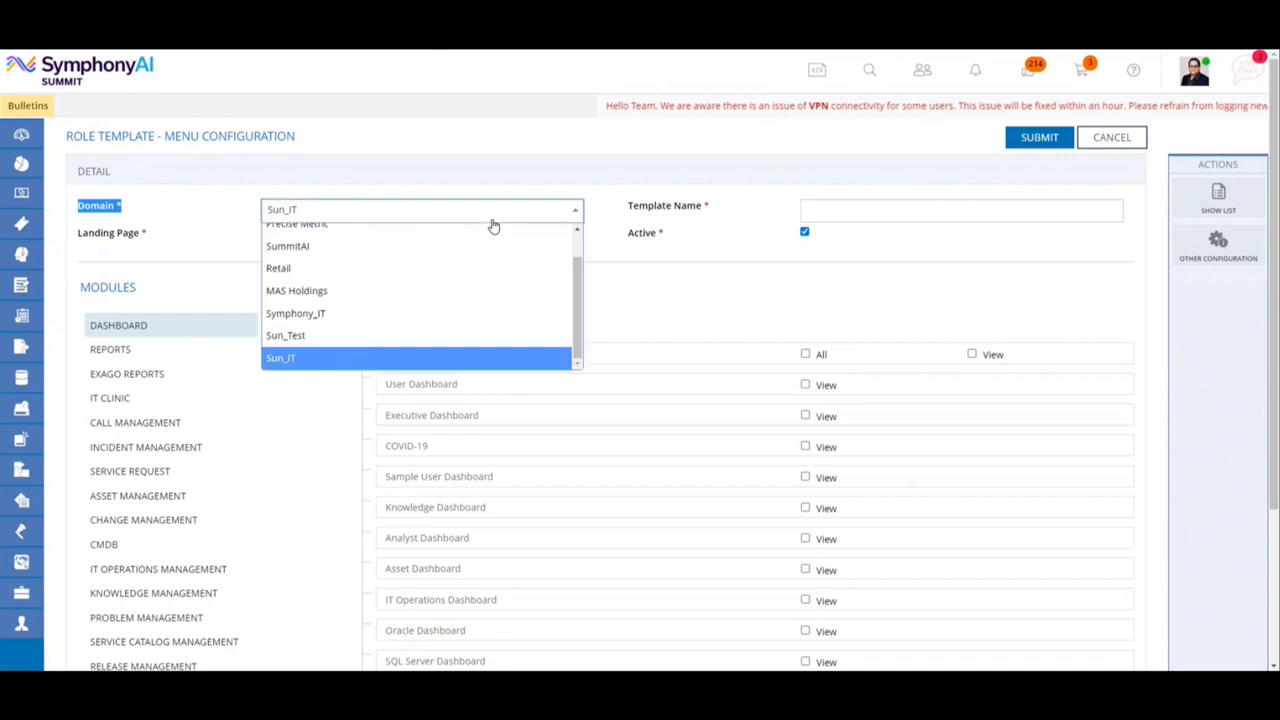
pyautogui.click(492, 219)
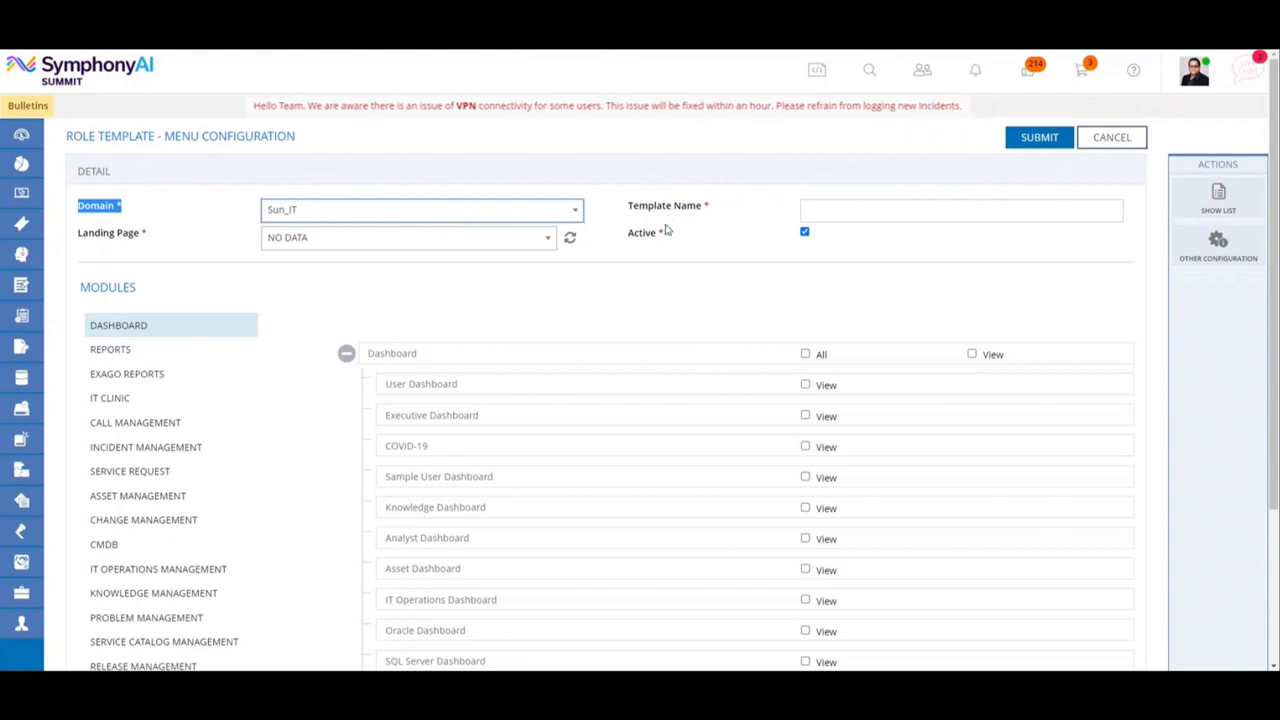
pyautogui.click(819, 216)
pyautogui.write('SUN')
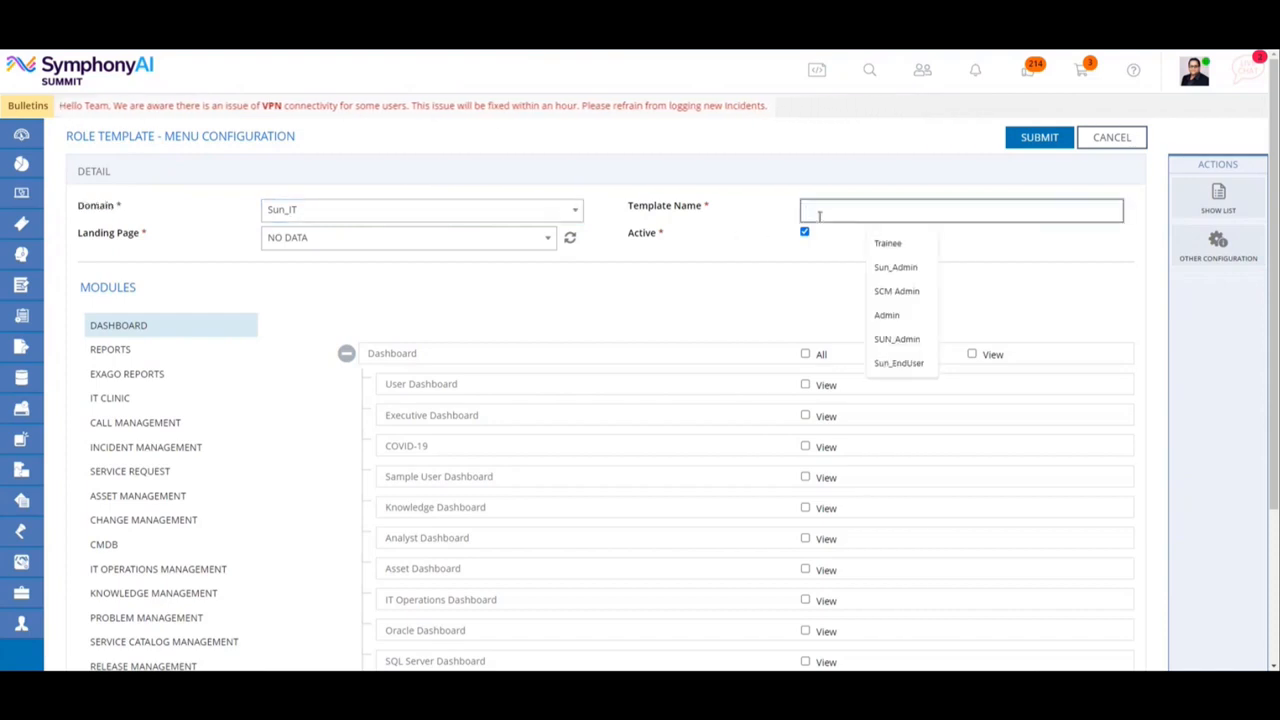
pyautogui.write('_Admin')
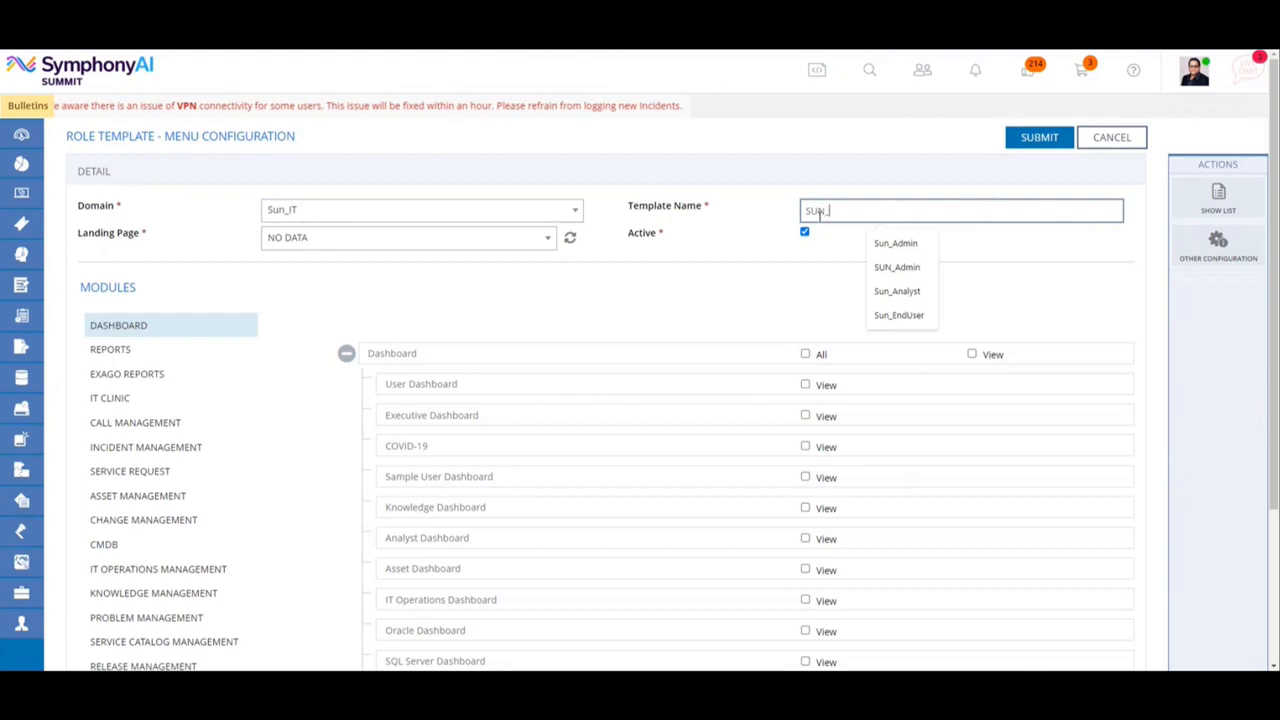
pyautogui.click(906, 268)
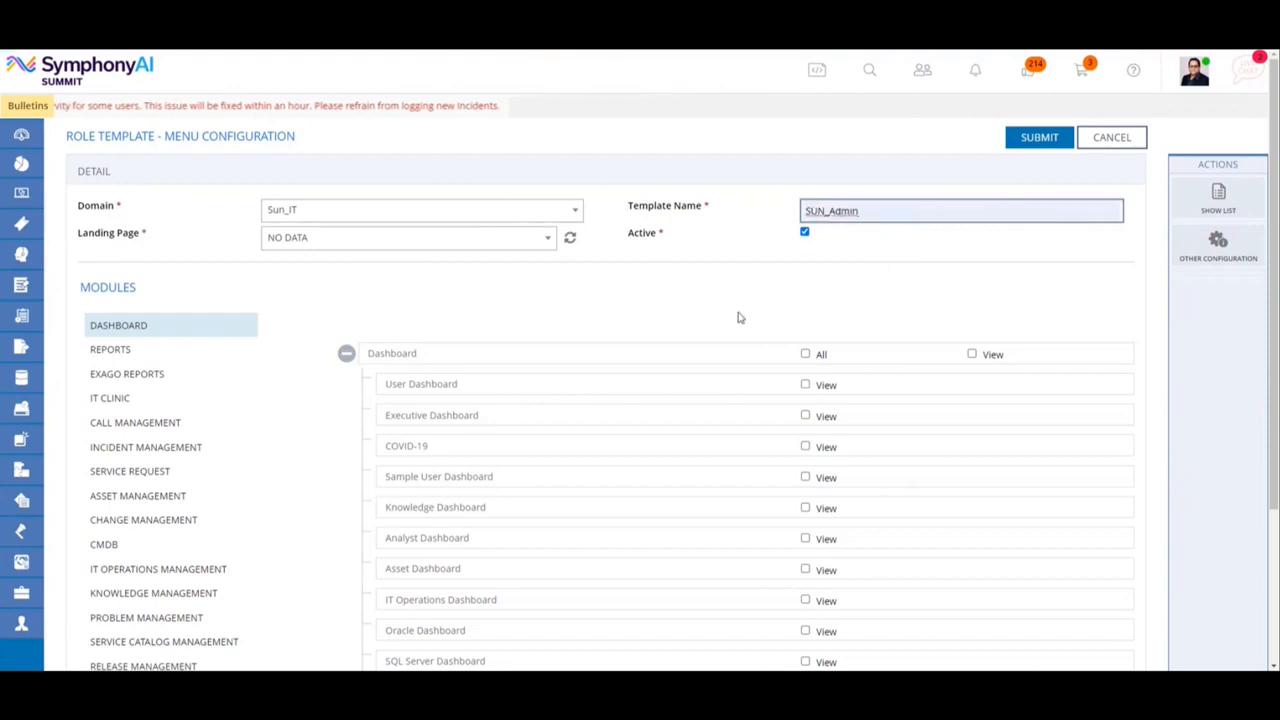
pyautogui.moveTo(172, 243); pyautogui.dragTo(77, 235)
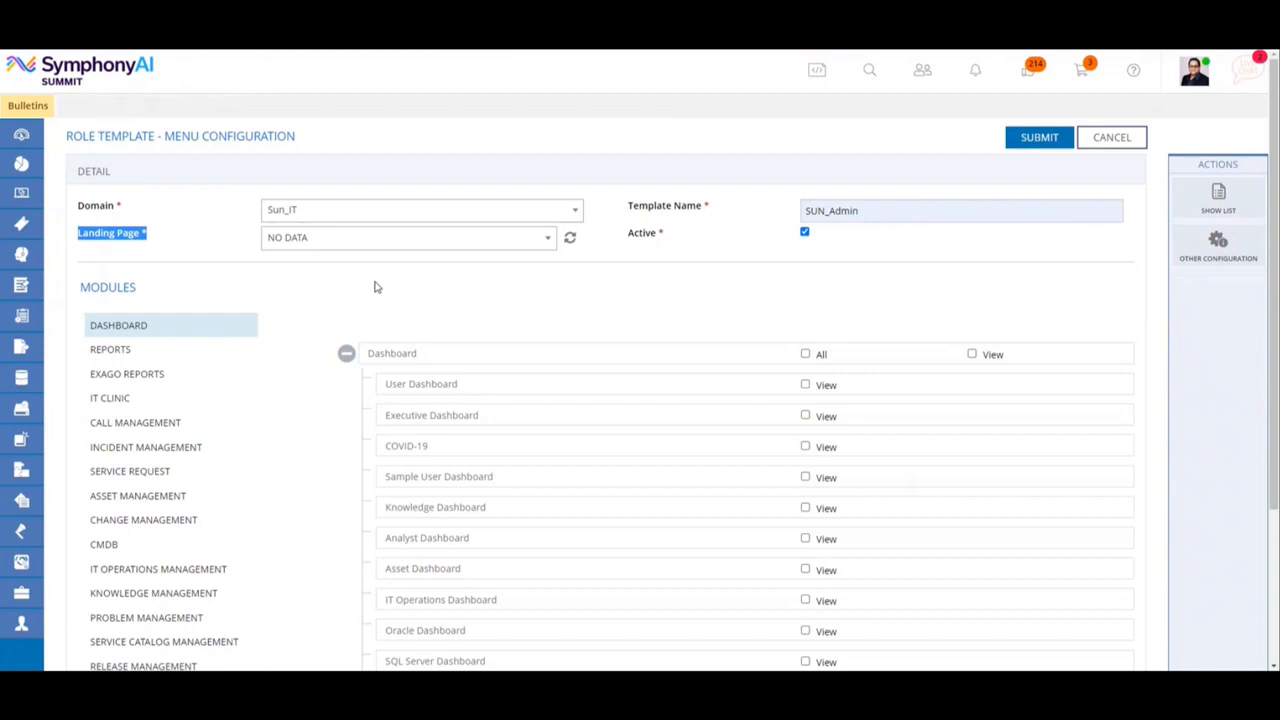
pyautogui.click(477, 243)
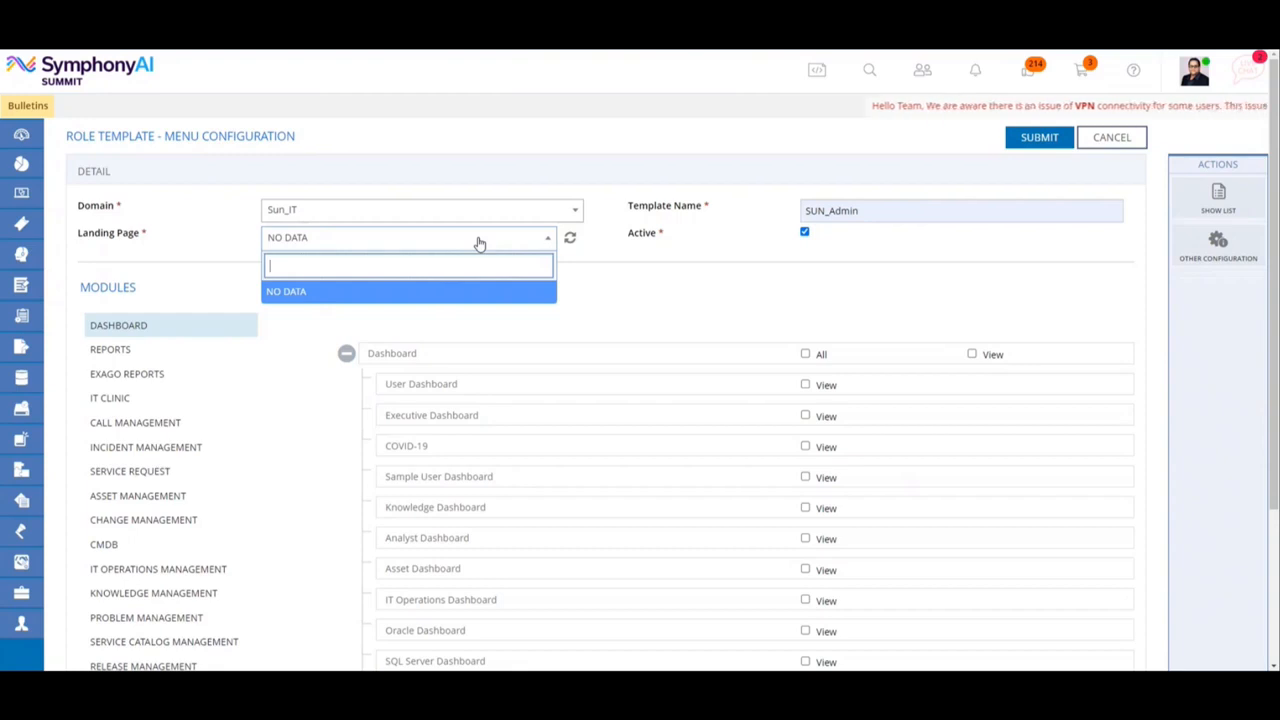
pyautogui.click(476, 244)
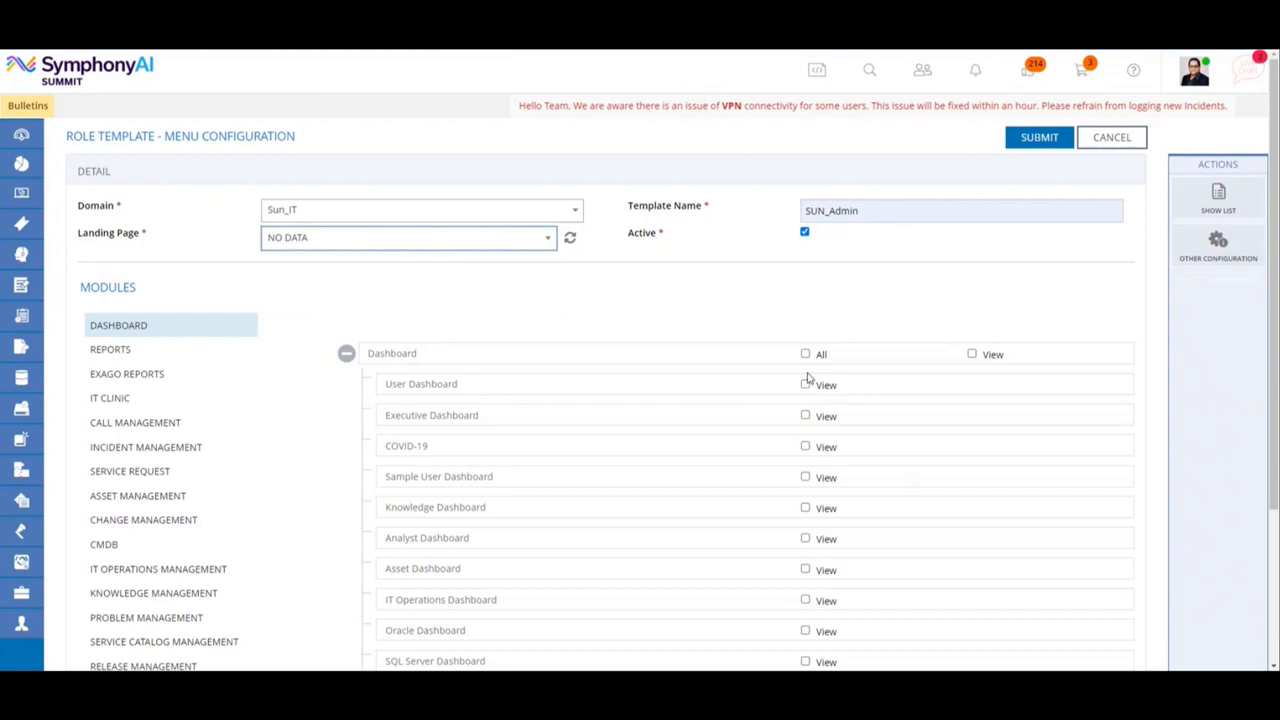
# Grant view access to the User, Knowledge, Analyst and Asset dashboards in the Dashboard module.
pyautogui.scroll(-1, 808, 385)
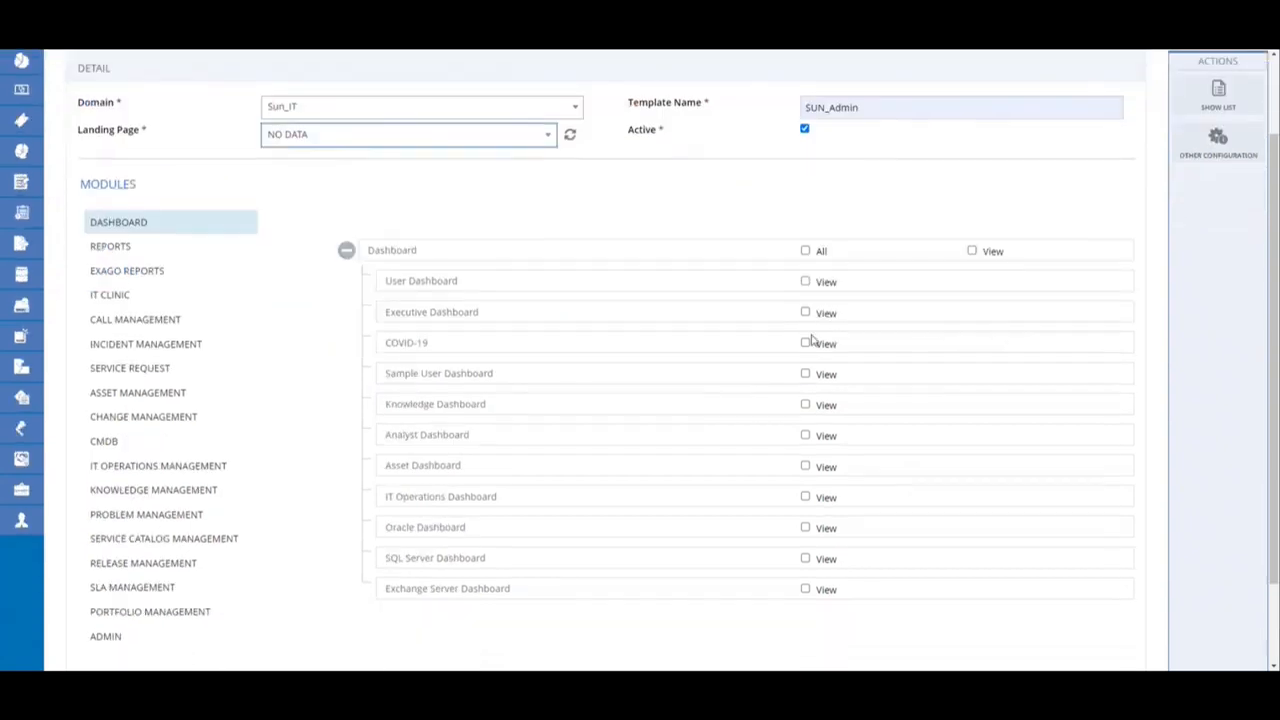
pyautogui.click(805, 282)
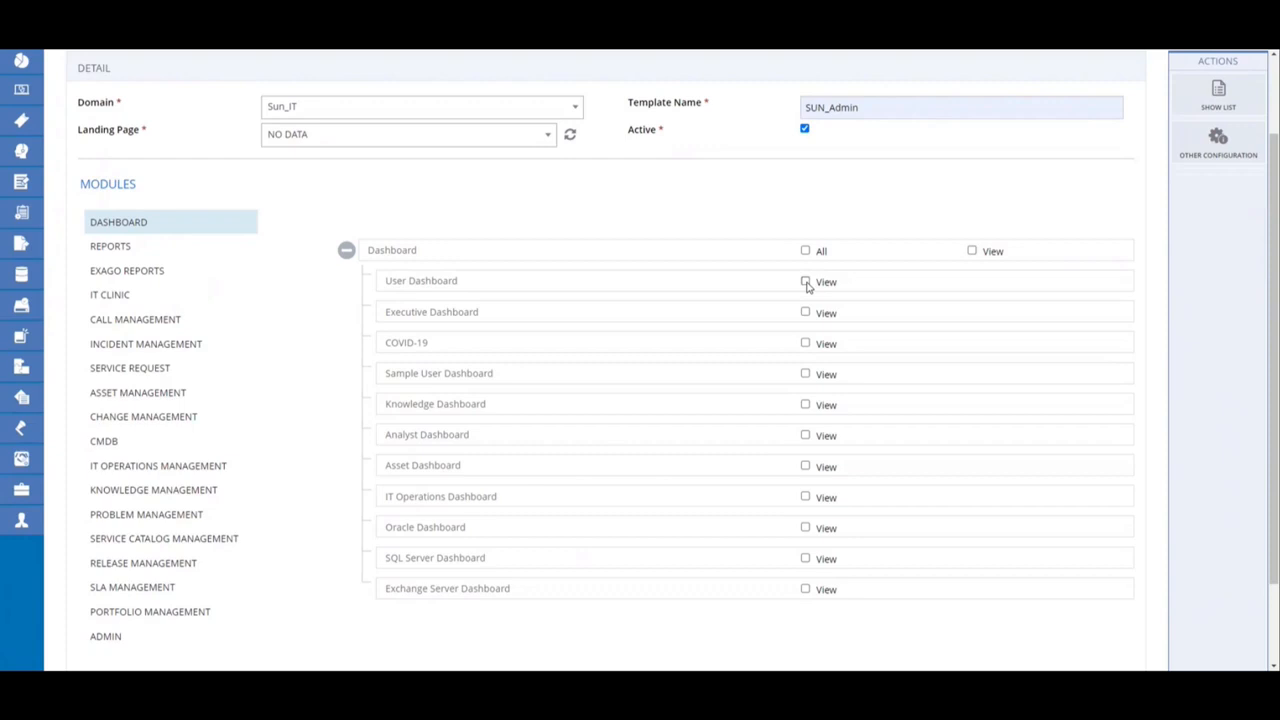
pyautogui.click(805, 405)
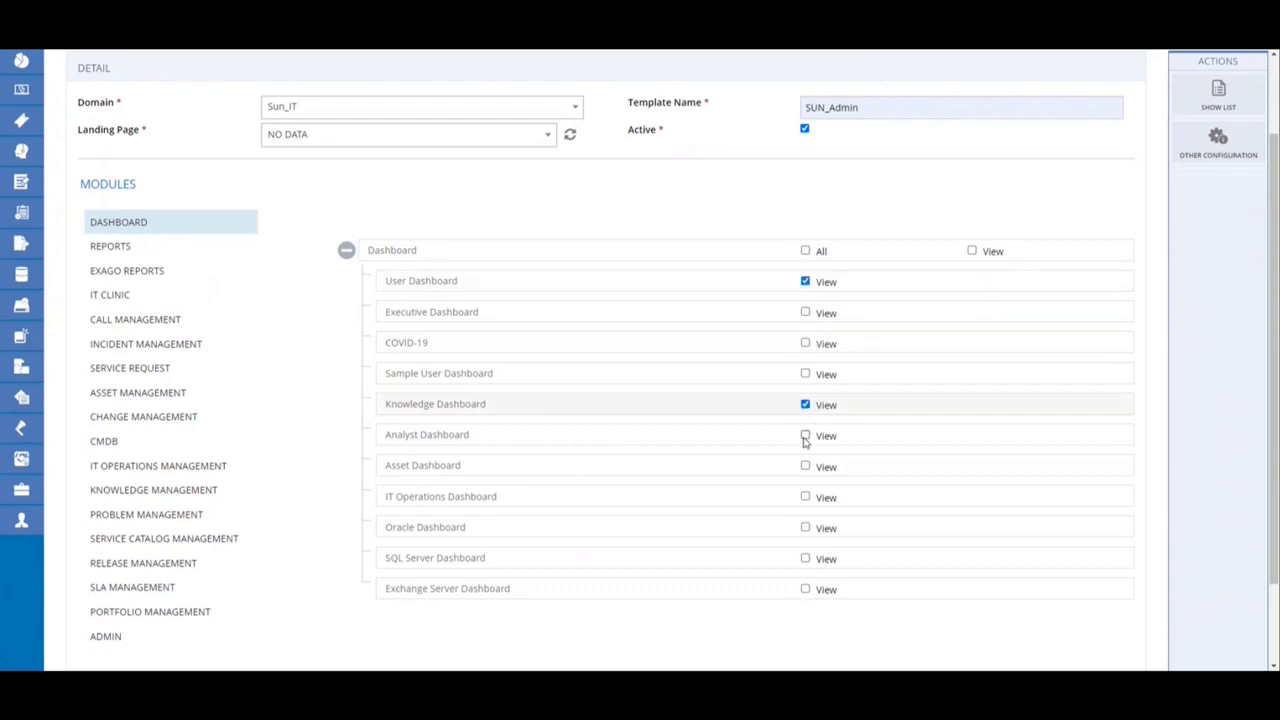
pyautogui.click(805, 436)
pyautogui.click(805, 467)
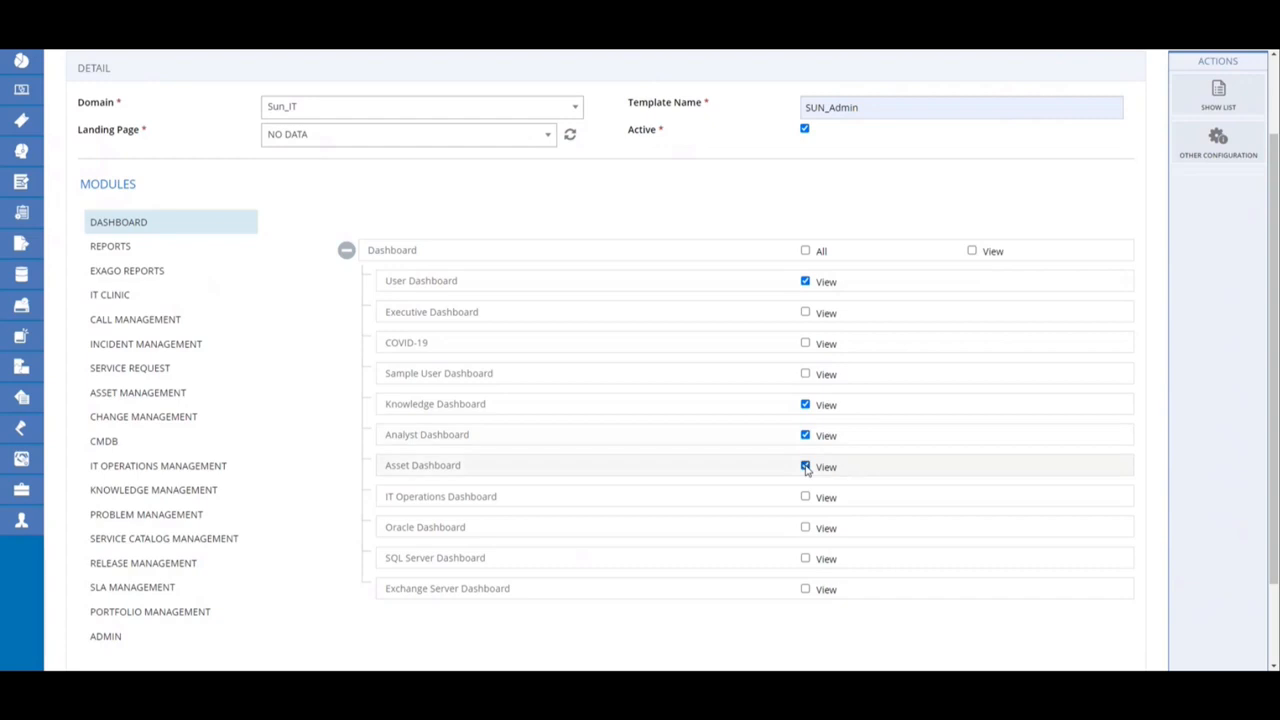
# Refresh the available landing pages and set the template's landing page to Analyst Dashboard.
pyautogui.scroll(2, 805, 467)
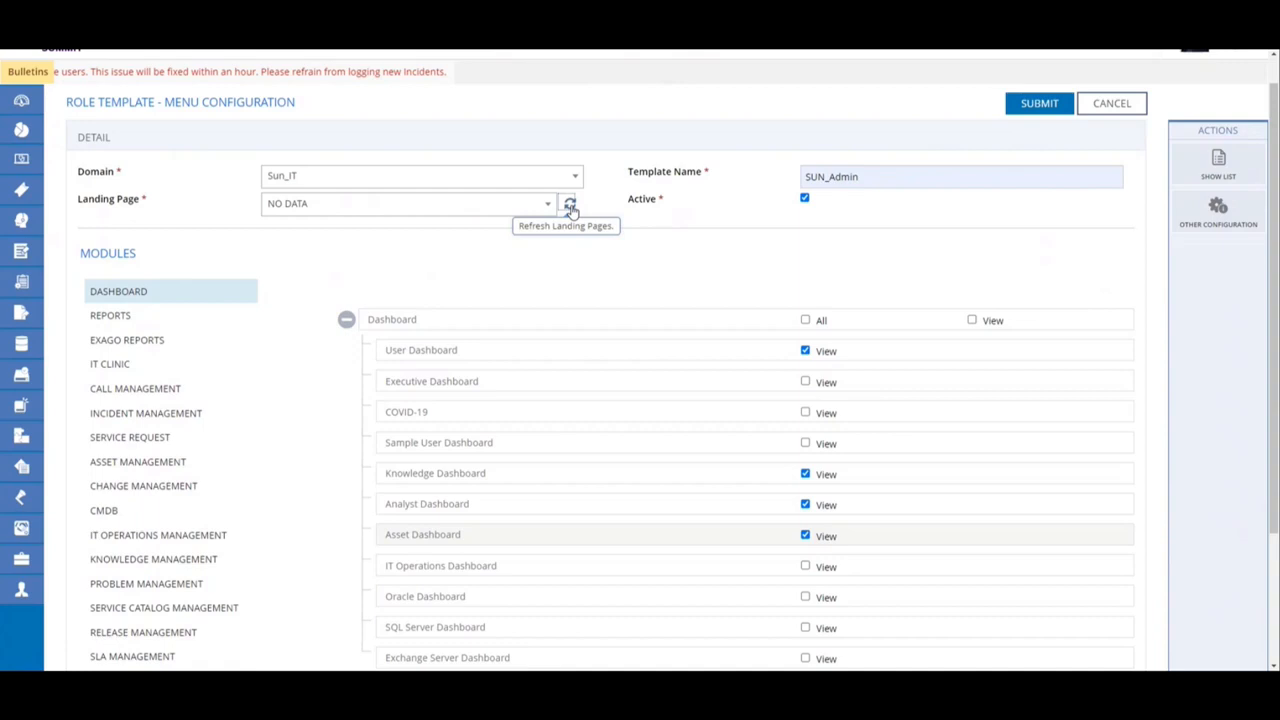
pyautogui.click(571, 206)
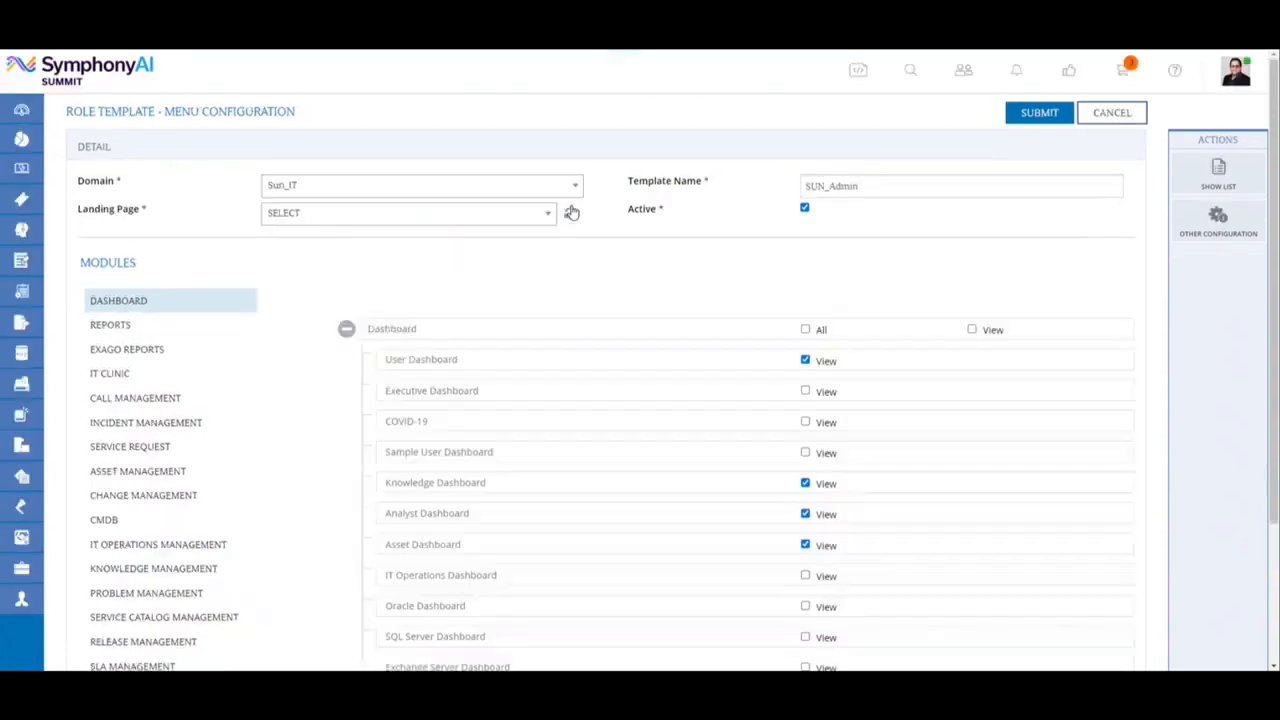
pyautogui.click(526, 245)
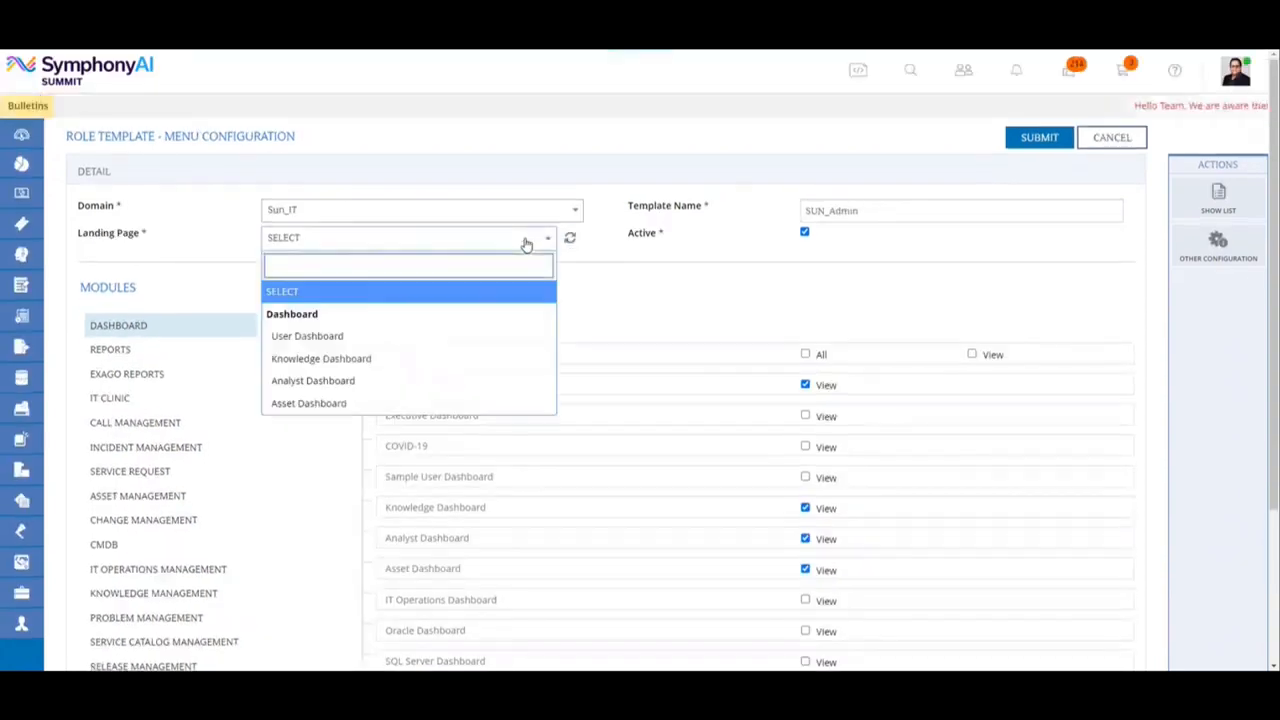
pyautogui.click(361, 383)
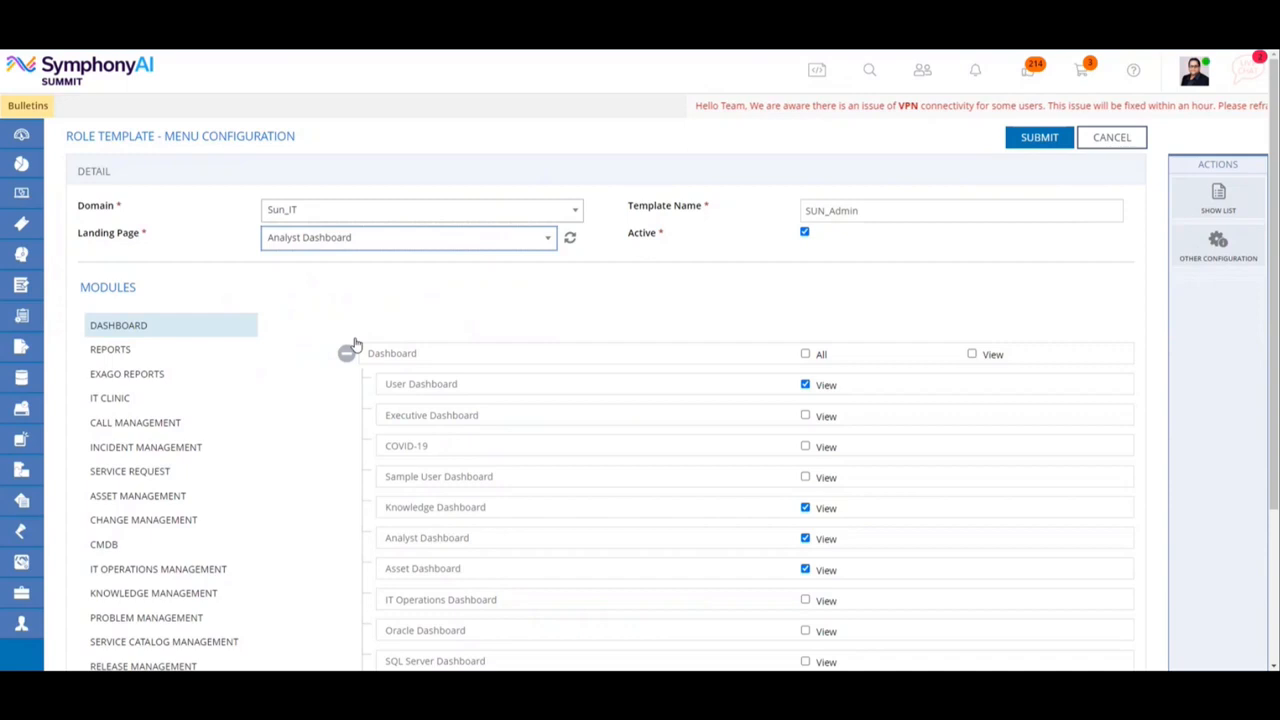
# Grant all permissions for the Admin module and submit the role template.
pyautogui.scroll(-2, 380, 319)
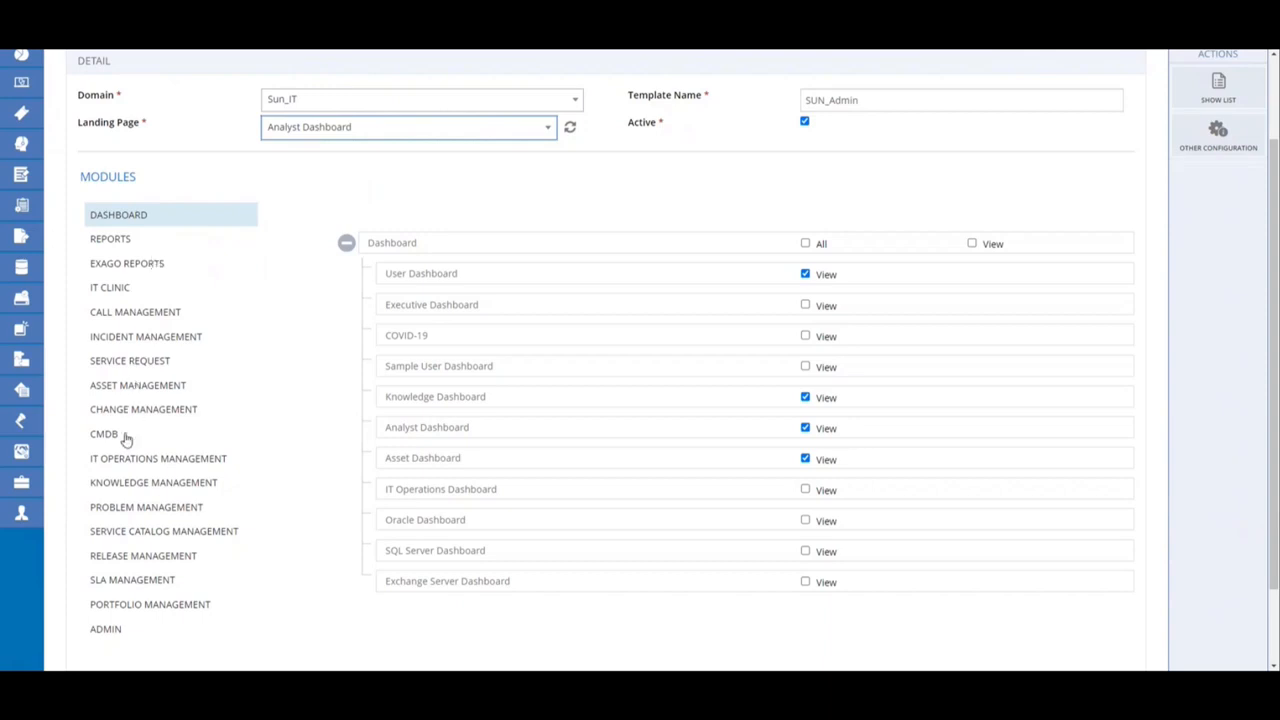
pyautogui.click(112, 632)
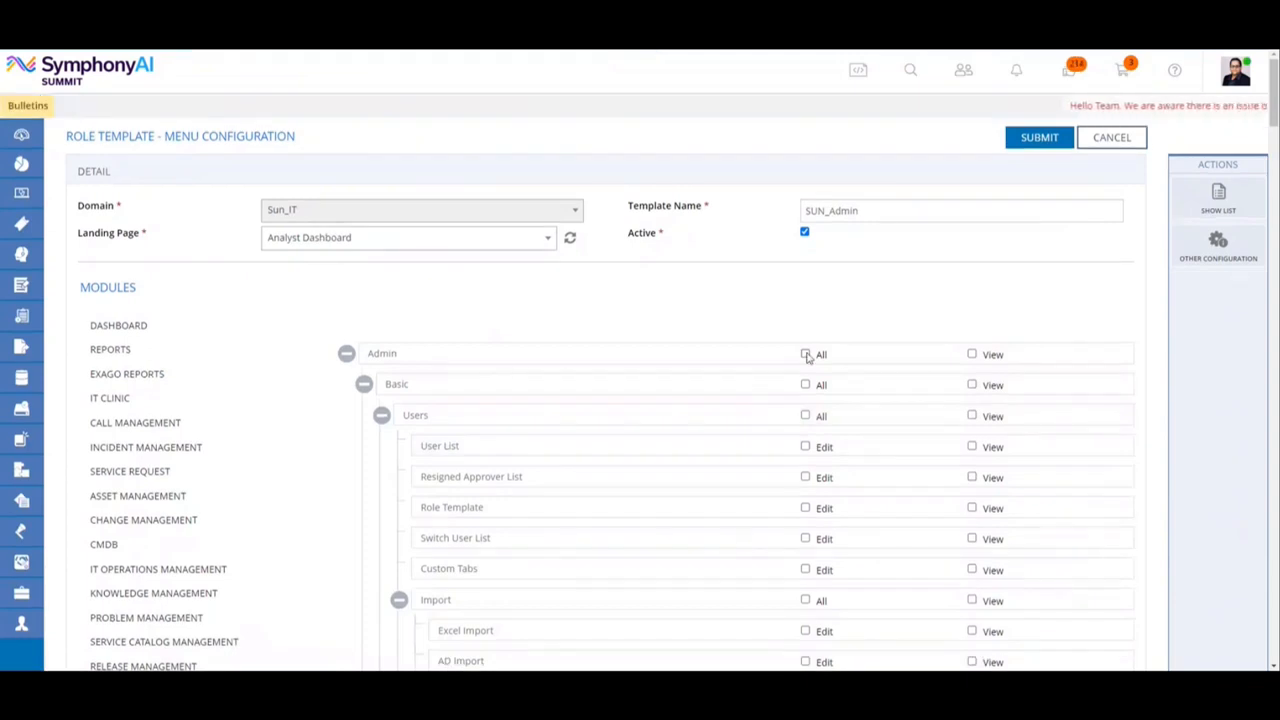
pyautogui.click(806, 355)
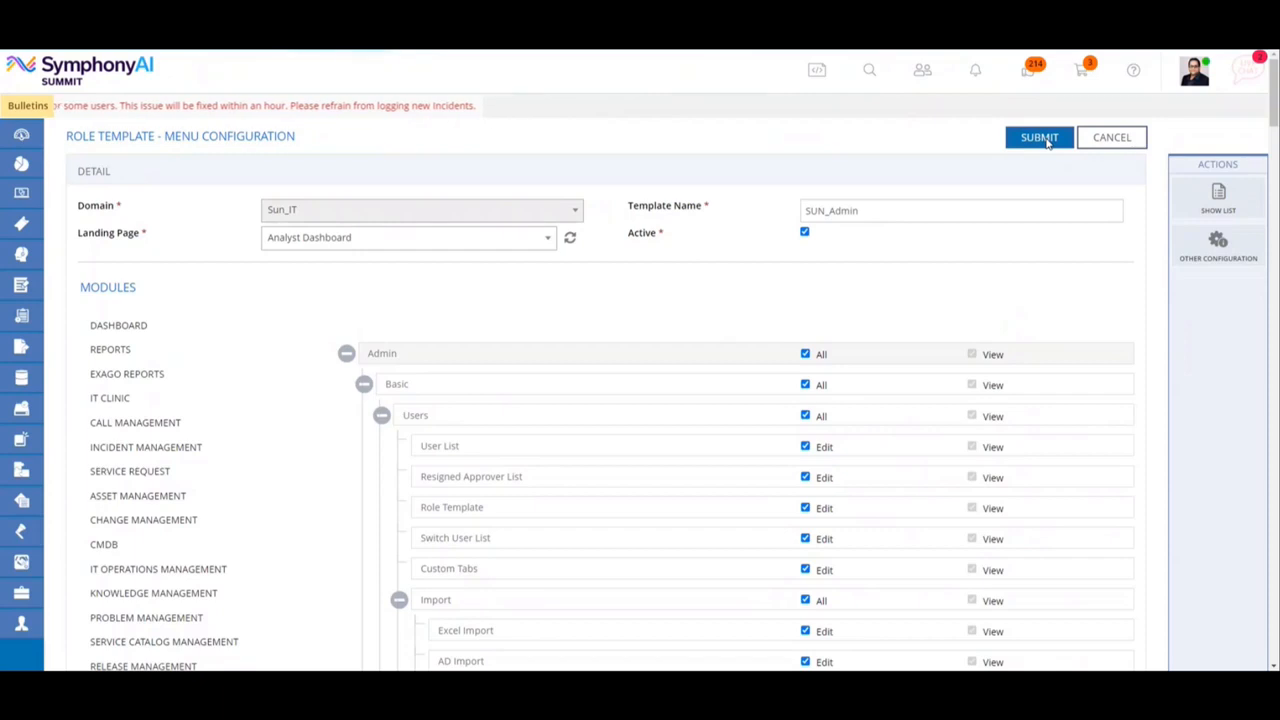
pyautogui.click(1047, 142)
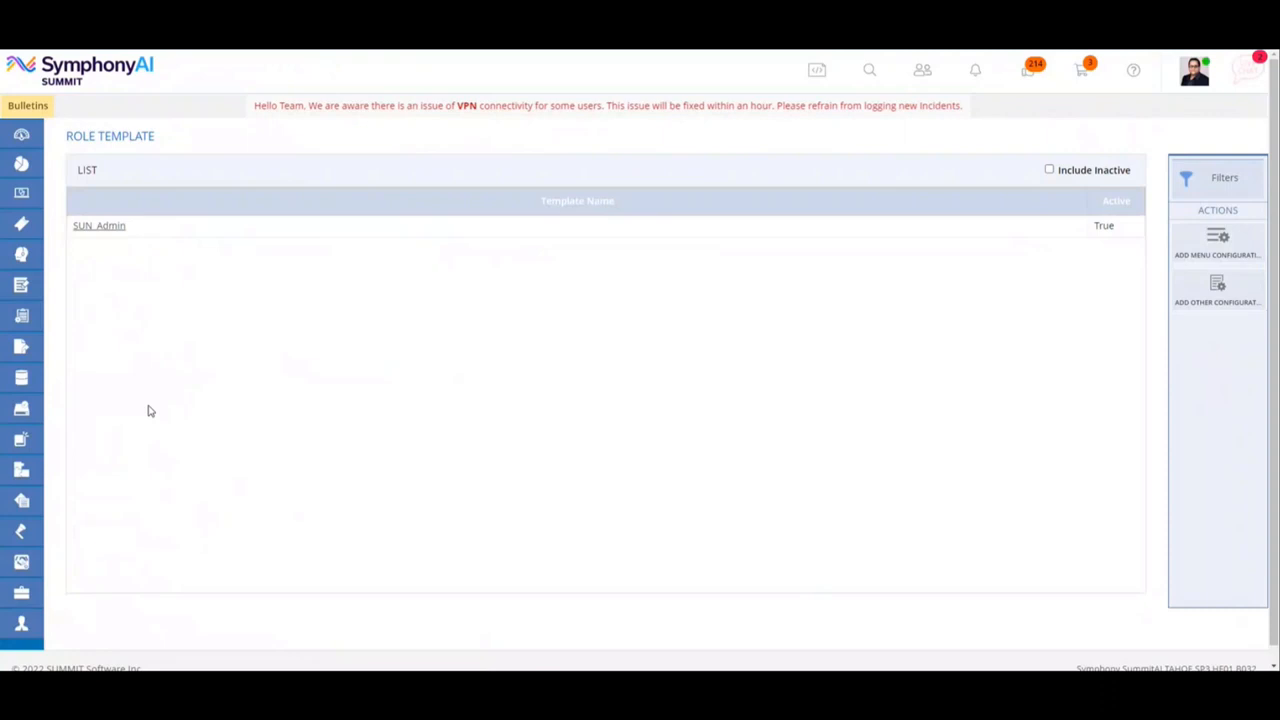
# Start a new user from the admin user list and set the user's domain to Sun_IT.
pyautogui.moveTo(24, 622)
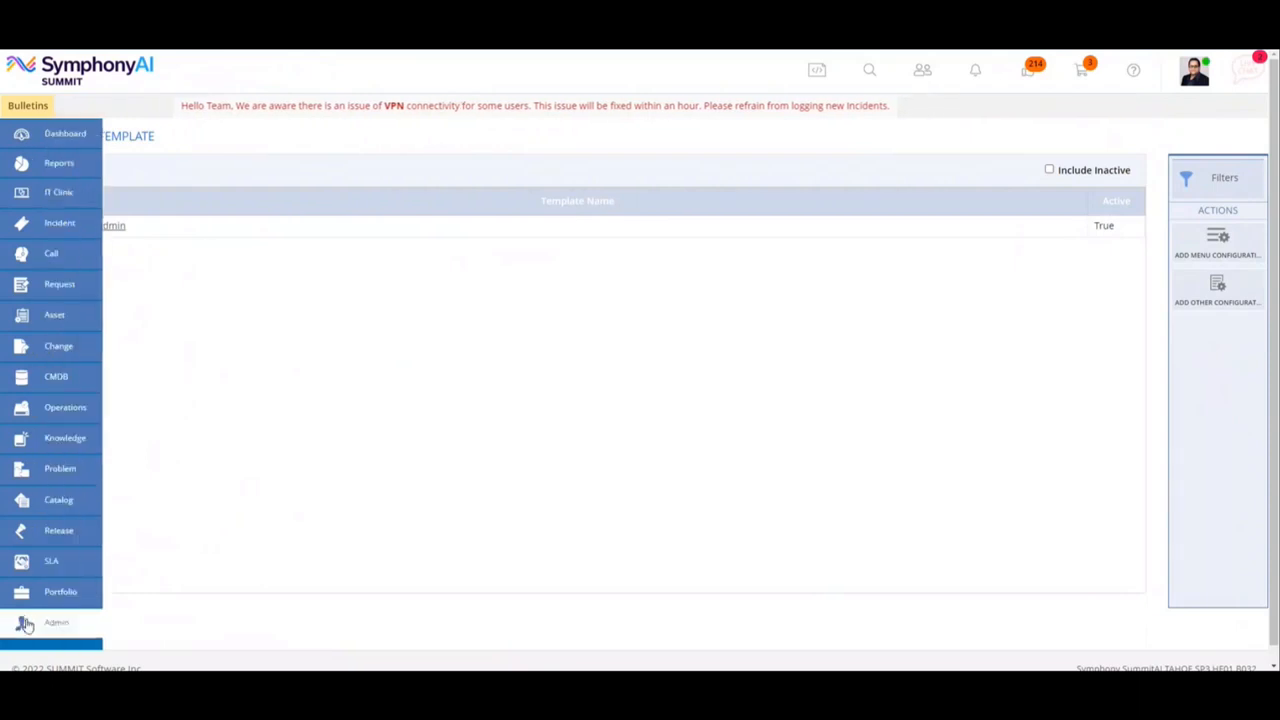
pyautogui.click(24, 622)
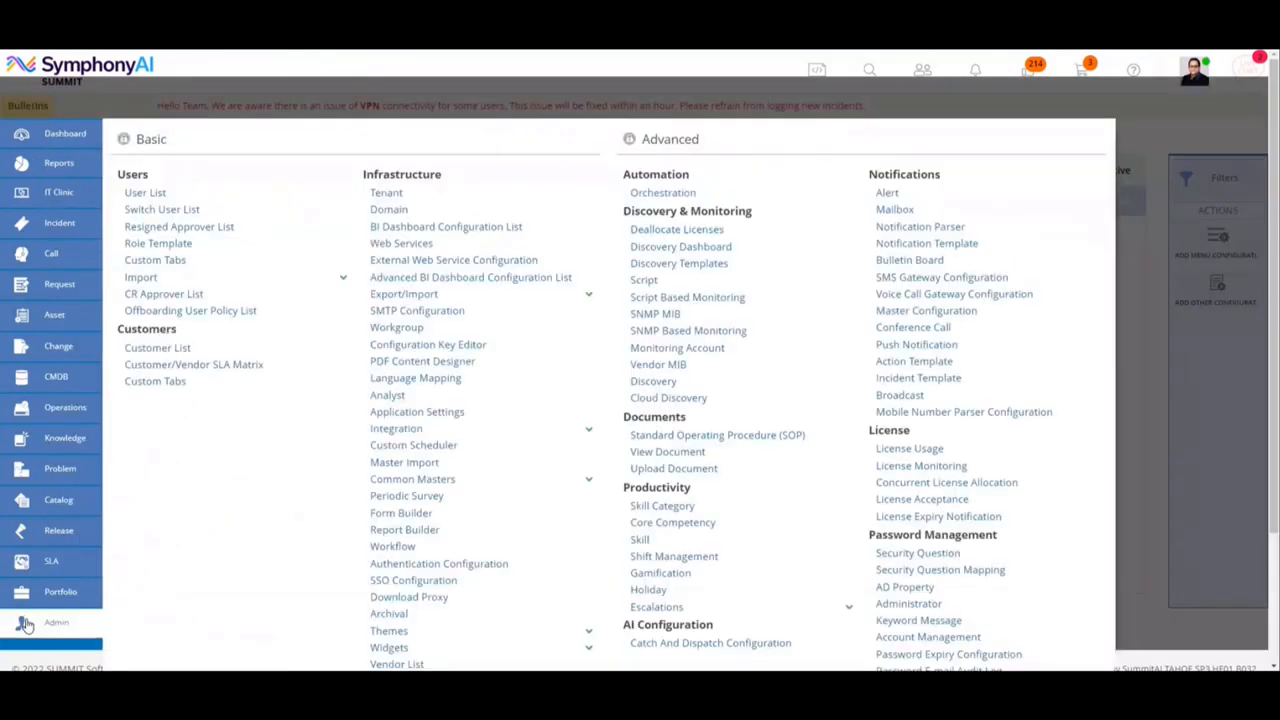
pyautogui.click(145, 192)
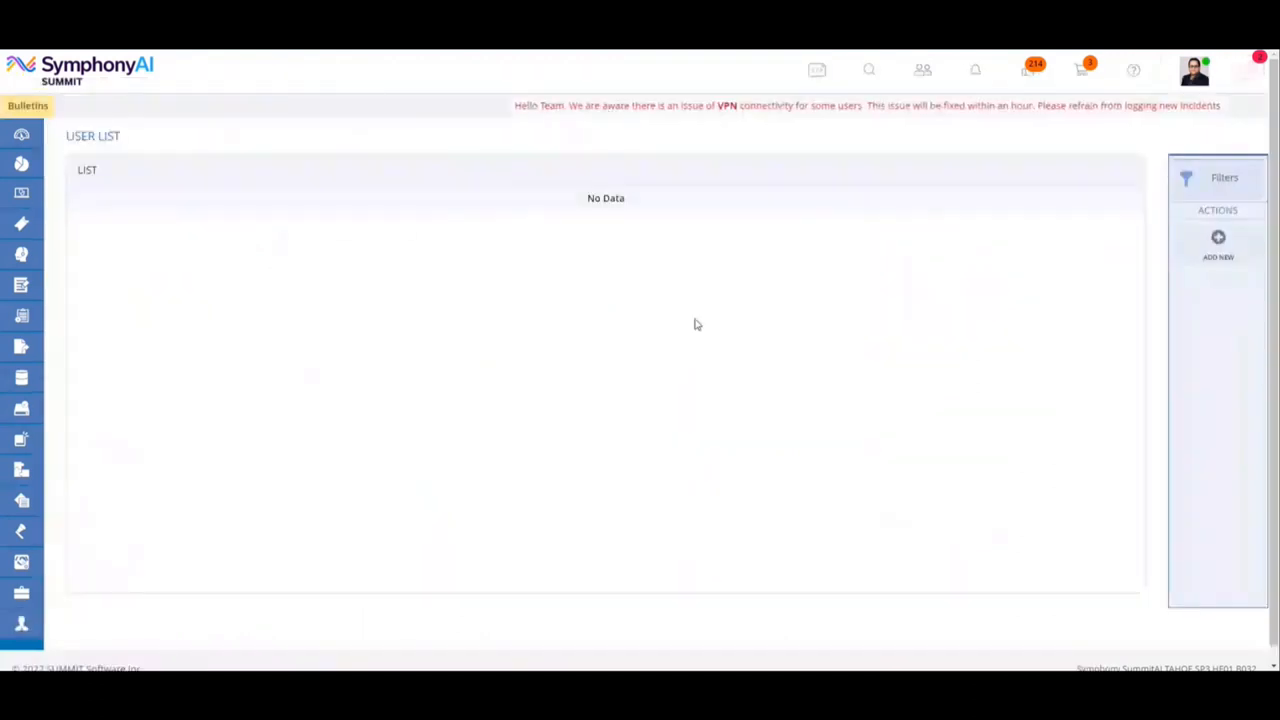
pyautogui.click(1219, 245)
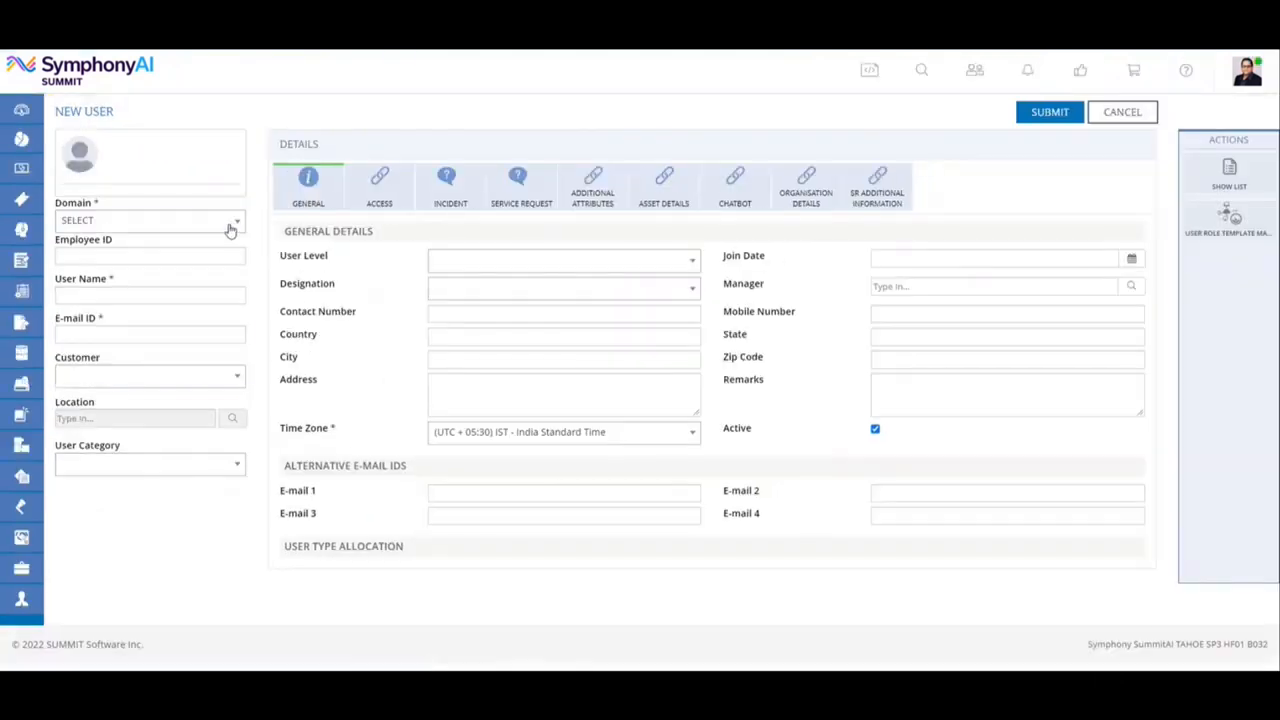
pyautogui.click(230, 222)
pyautogui.scroll(-2, 149, 348)
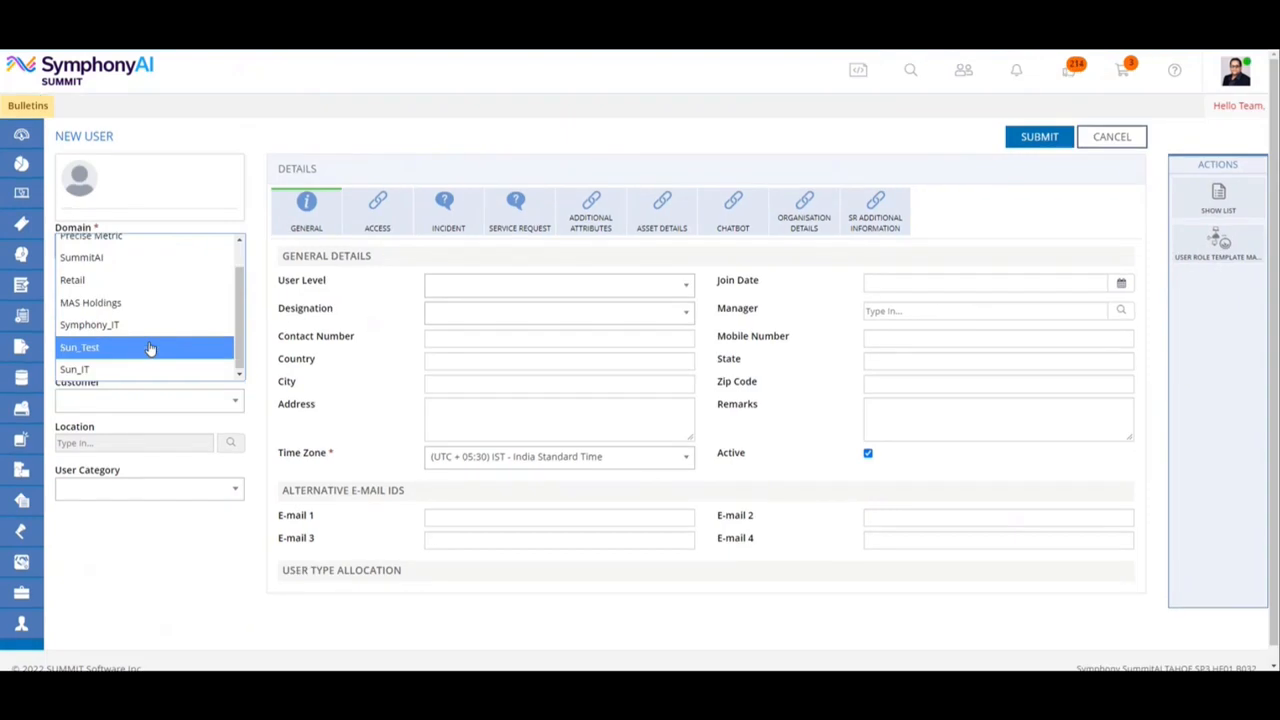
pyautogui.click(143, 368)
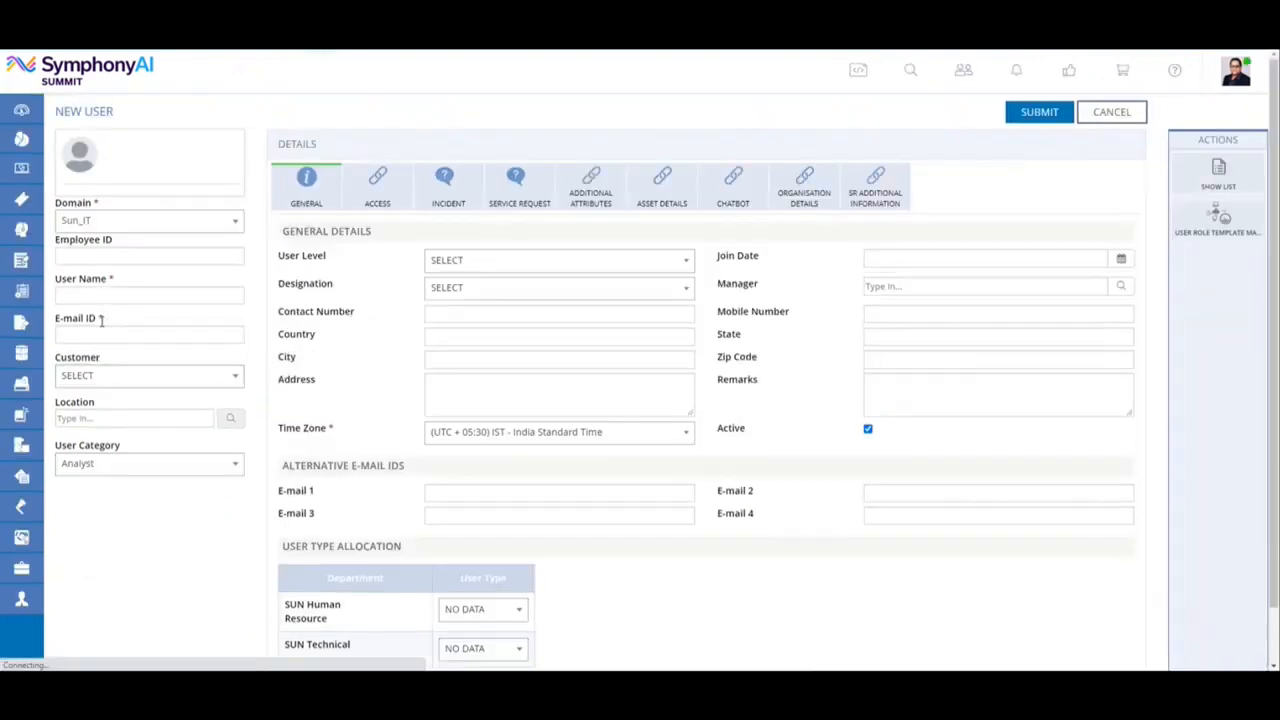
# Enter Sun Admin as the new user's user name.
pyautogui.click(78, 317)
pyautogui.write('Sun Admin')
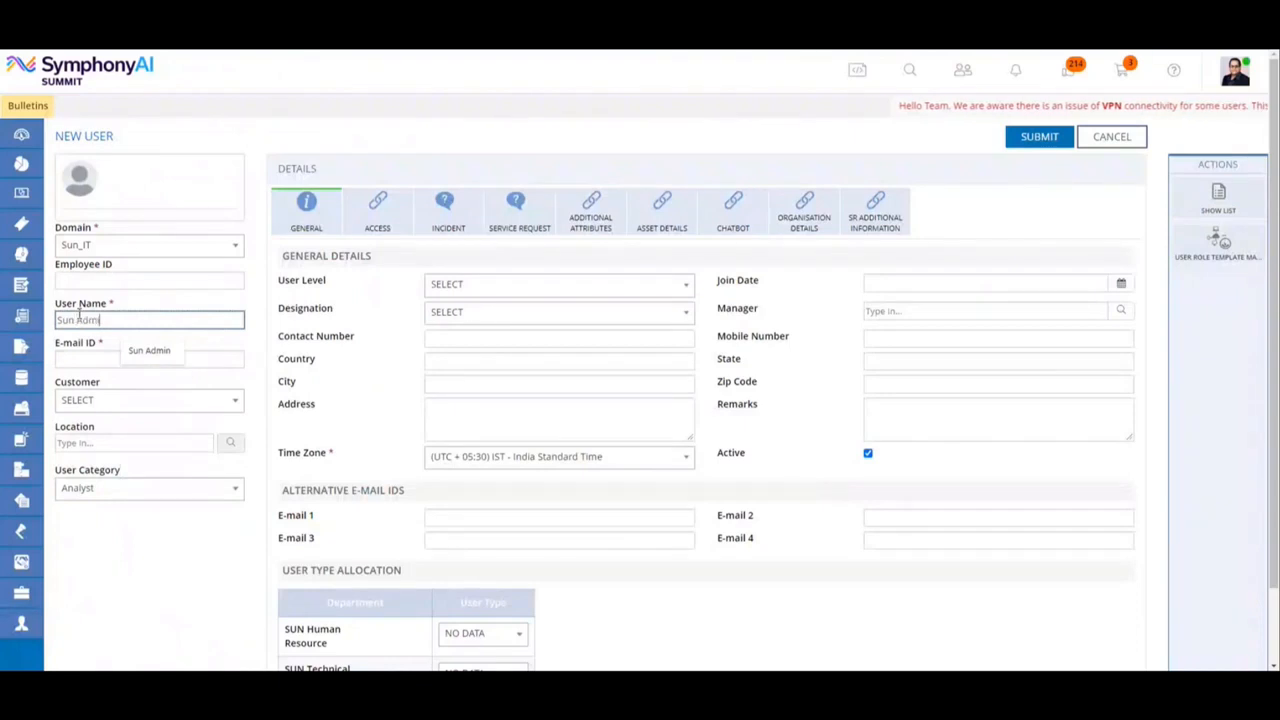
# Enter the new admin user's e-mail address in the E-mail ID field, using the matching autofill suggestion.
pyautogui.click(86, 362)
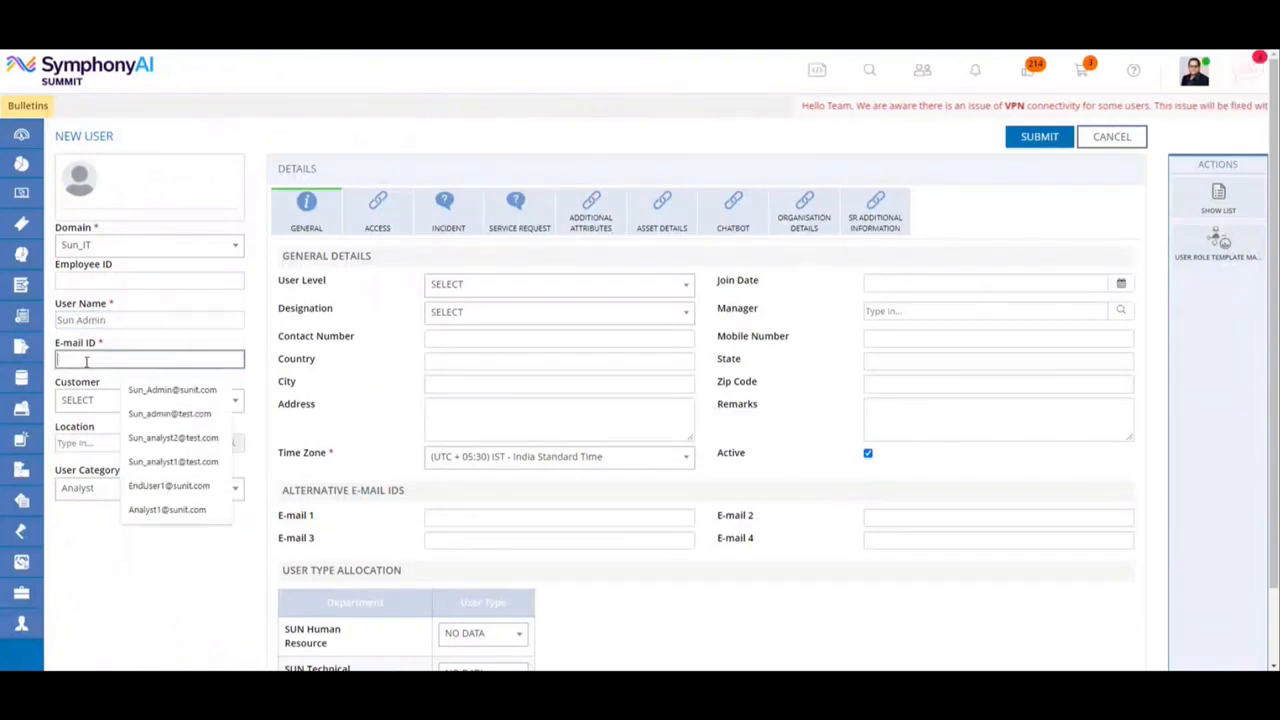
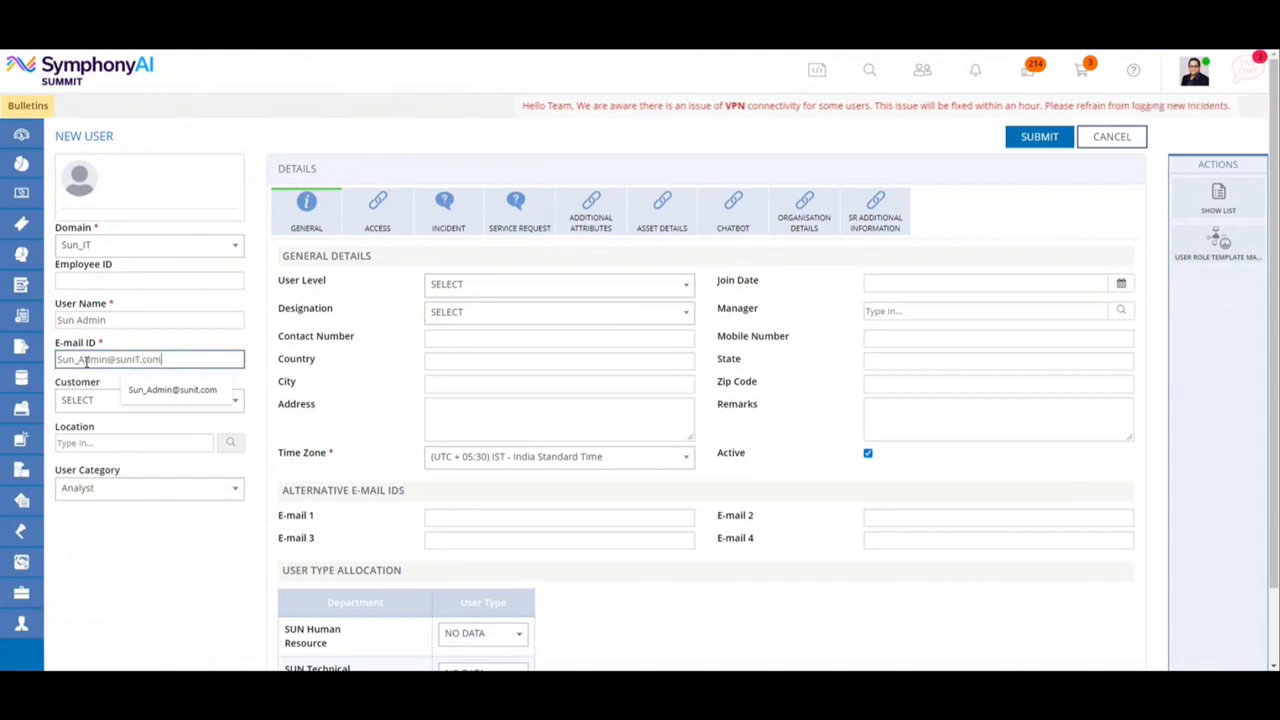
pyautogui.click(172, 389)
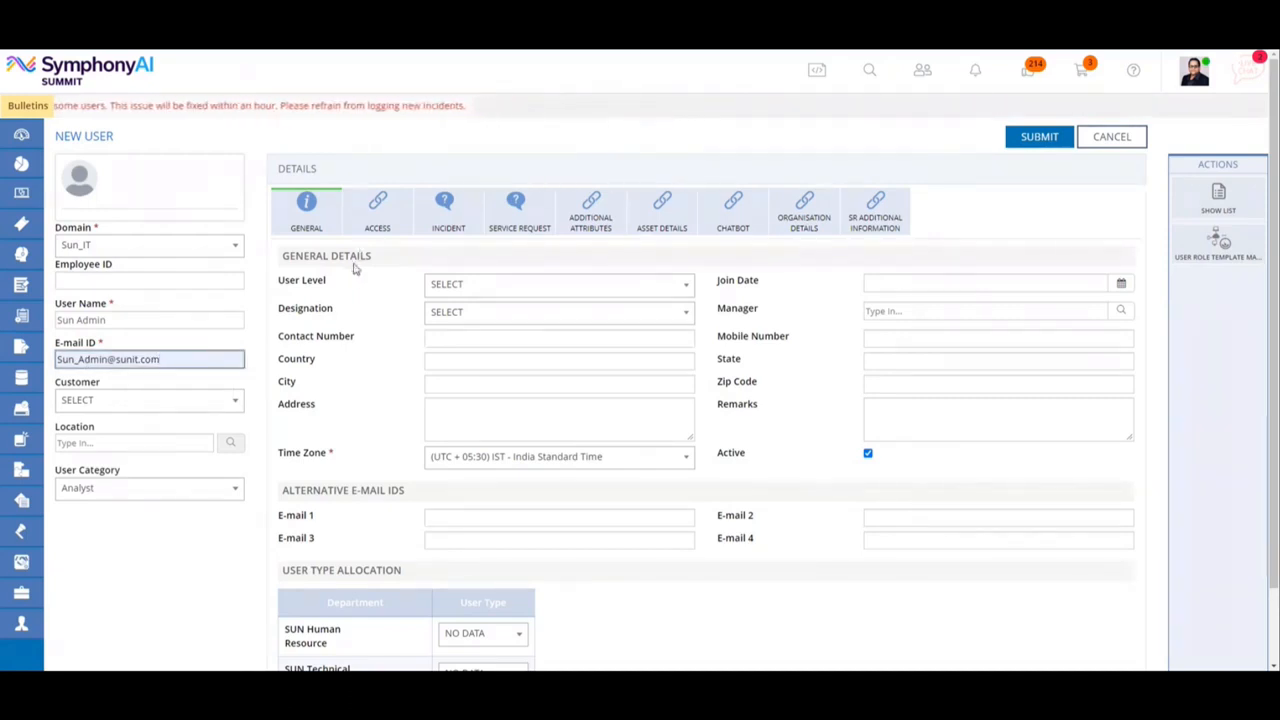
# Enter the account password and its confirmation in the new user's access login details.
pyautogui.click(379, 228)
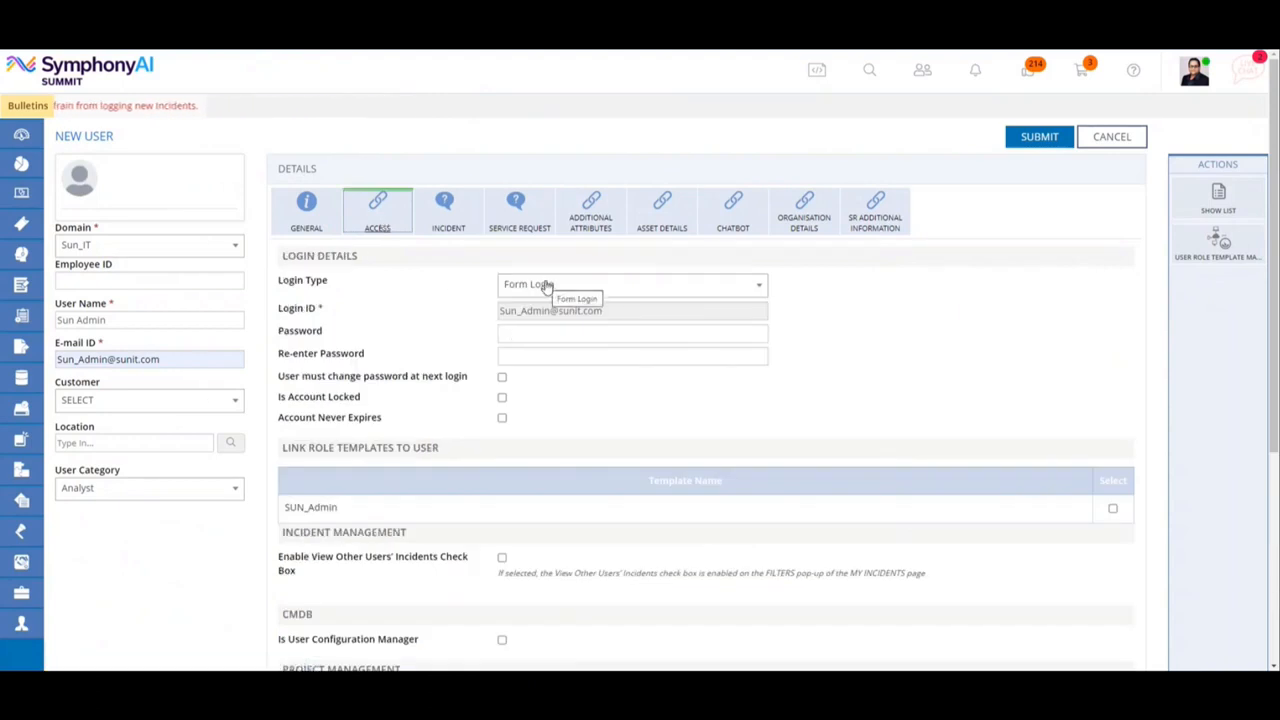
pyautogui.click(519, 331)
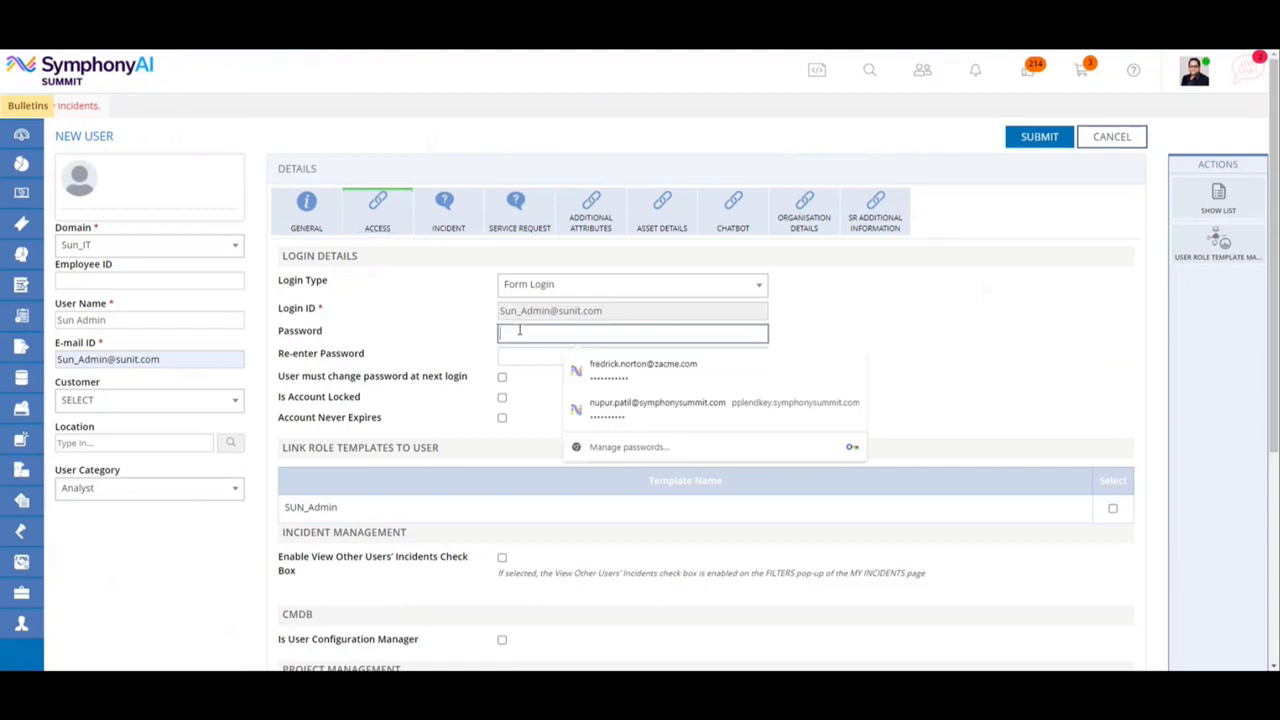
pyautogui.write('••••••')
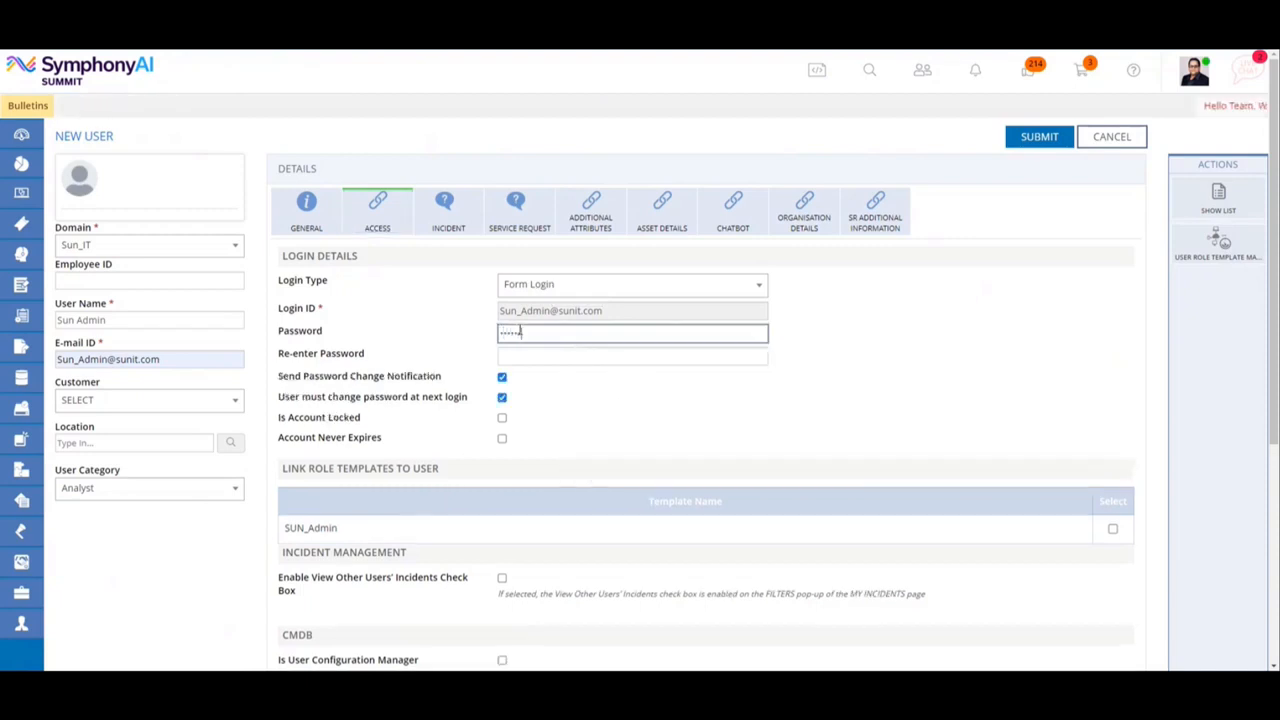
pyautogui.write('••••')
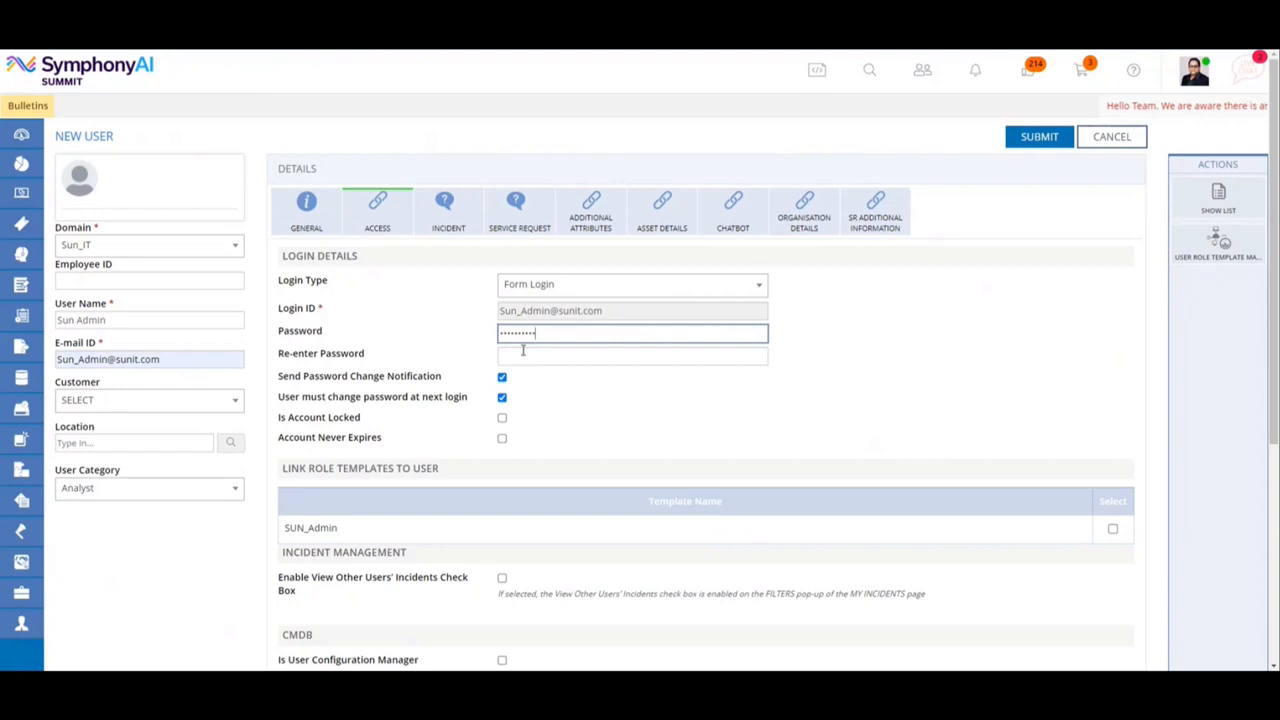
pyautogui.click(522, 351)
pyautogui.write('••••••••')
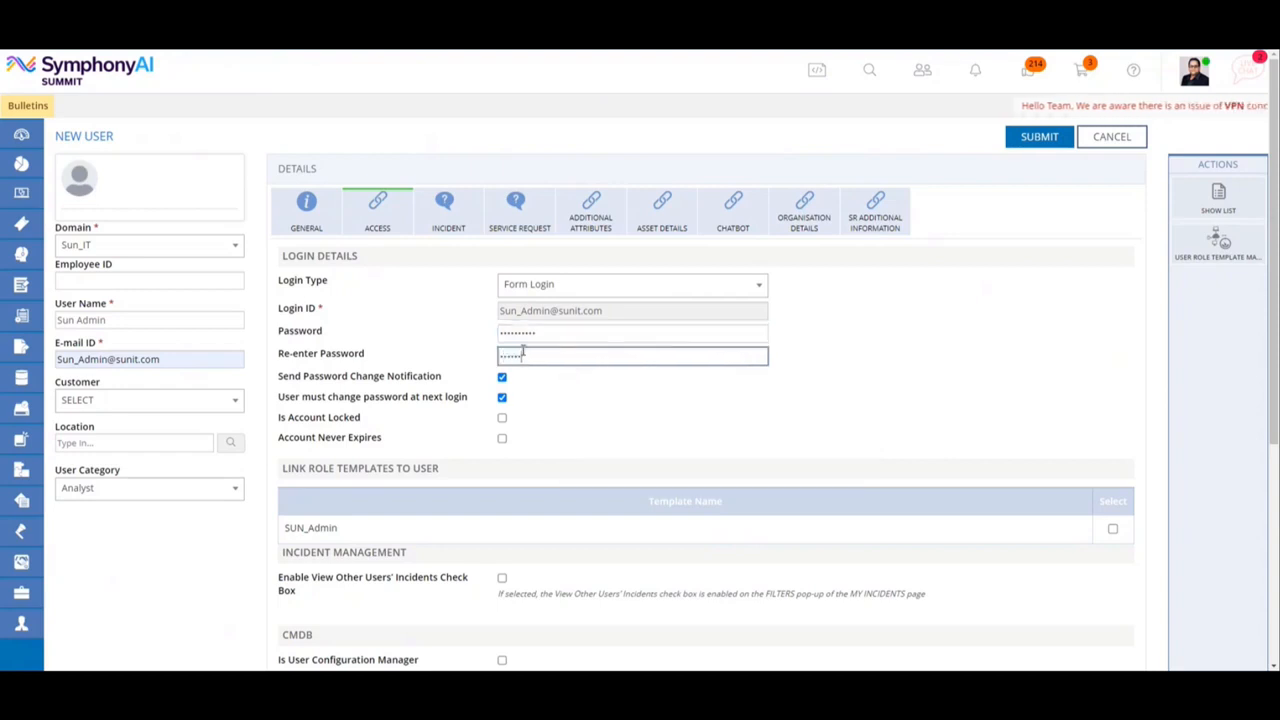
pyautogui.write('••')
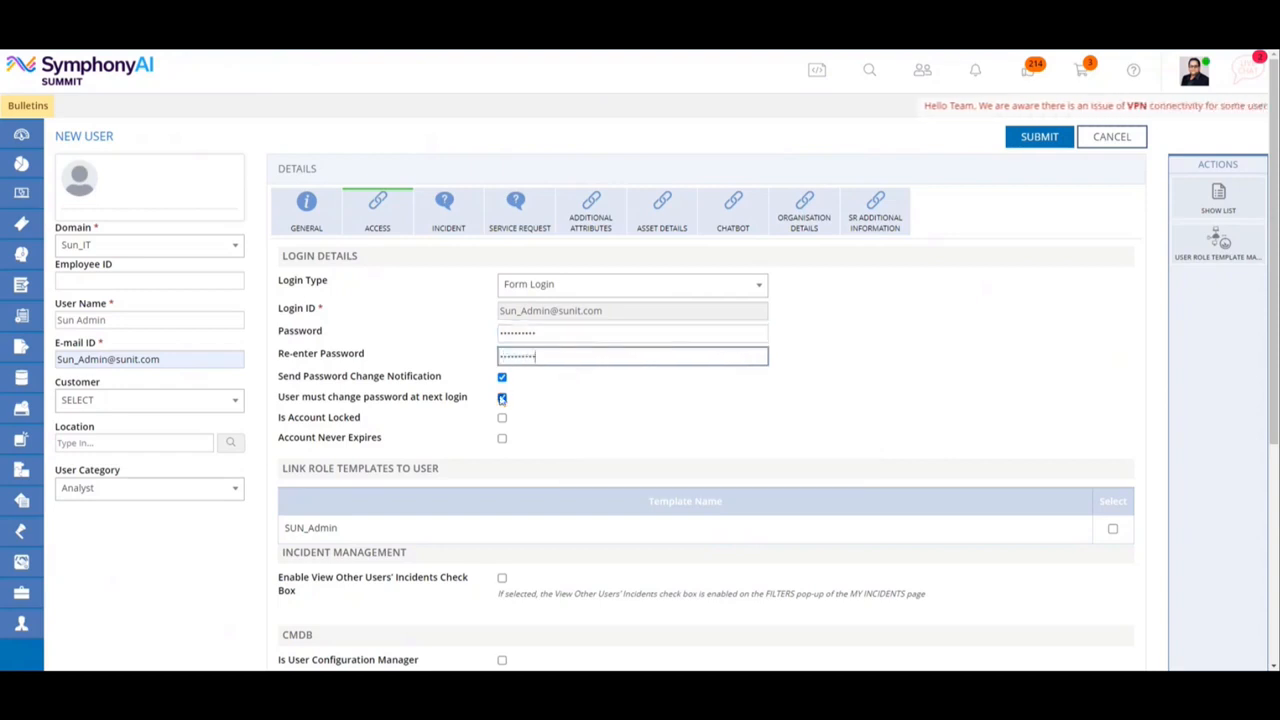
# Disable Send Password Change Notification and User must change password at next login, and enable Account Never Expires.
pyautogui.click(502, 377)
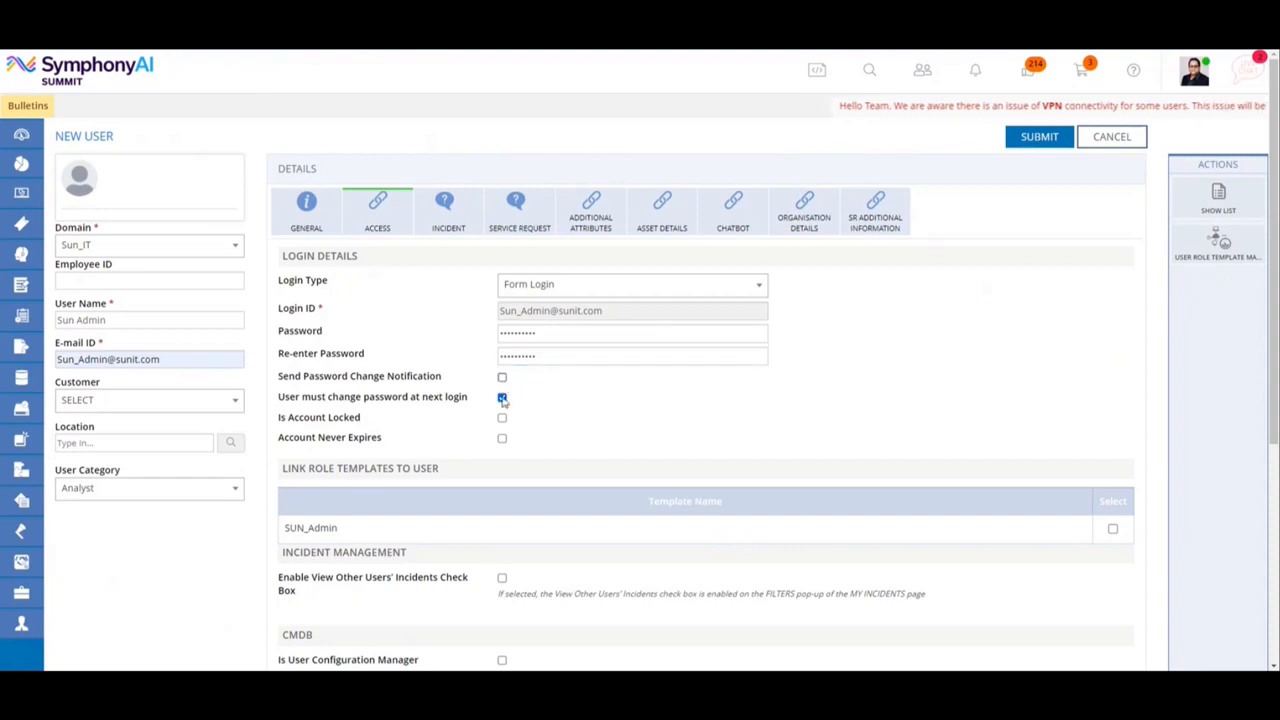
pyautogui.click(502, 397)
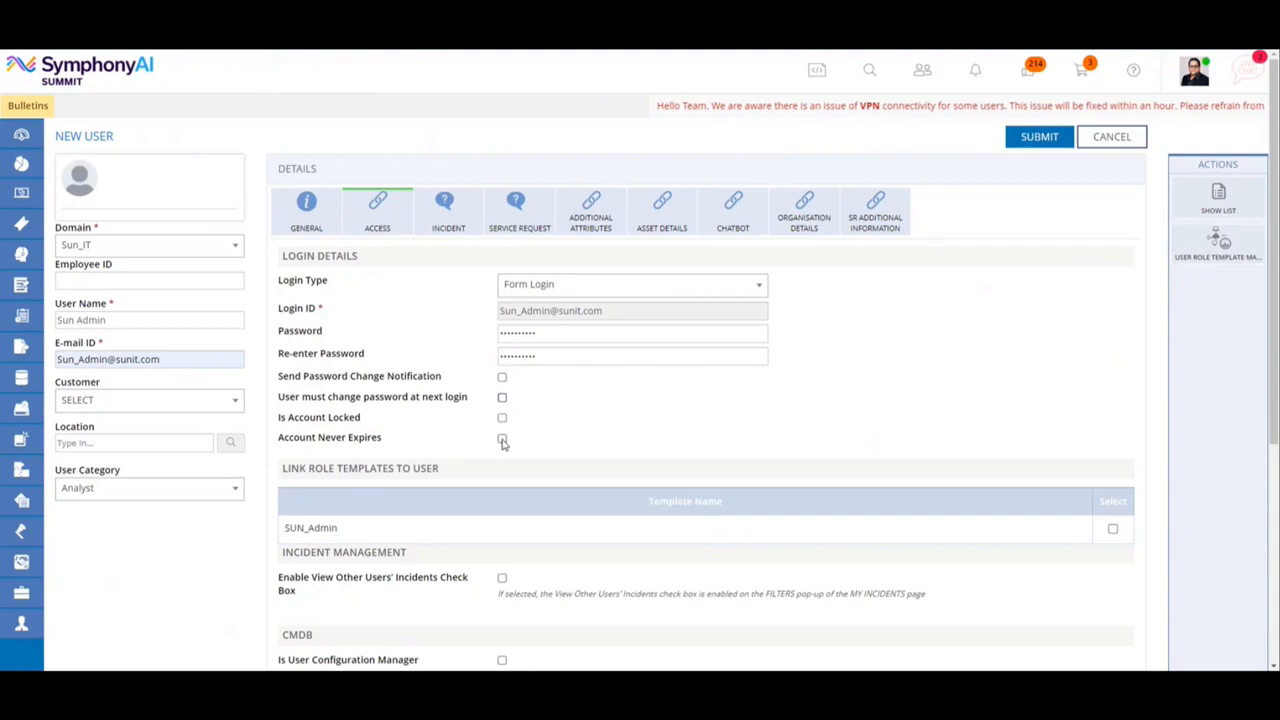
pyautogui.click(502, 440)
# Link the SUN_Admin role template to the new user and submit the user record.
pyautogui.scroll(-2, 643, 431)
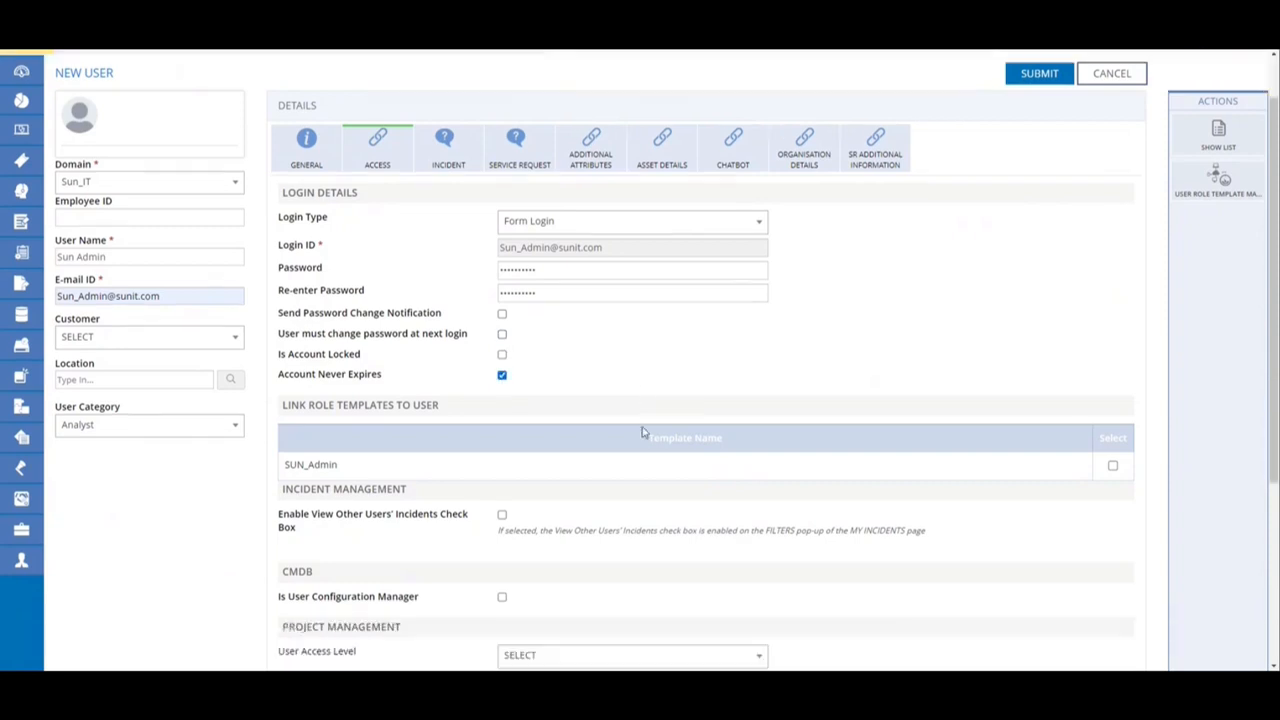
pyautogui.scroll(-1, 643, 431)
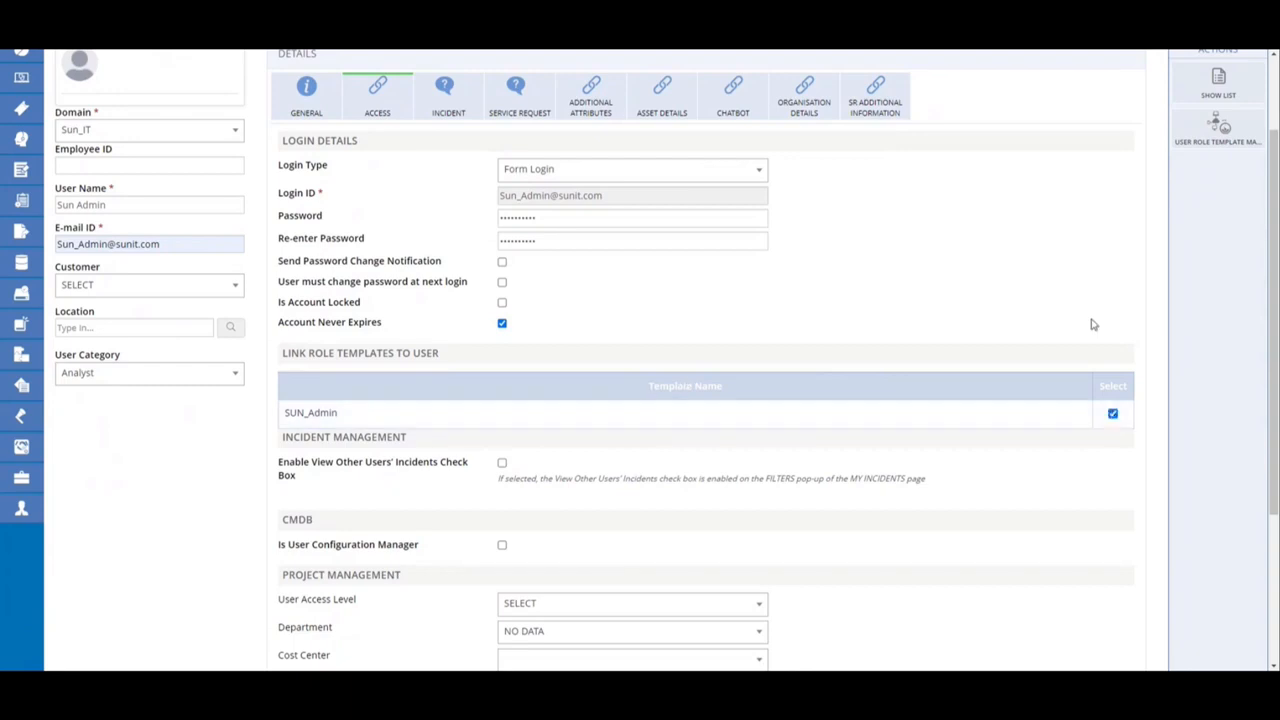
pyautogui.scroll(3, 1093, 324)
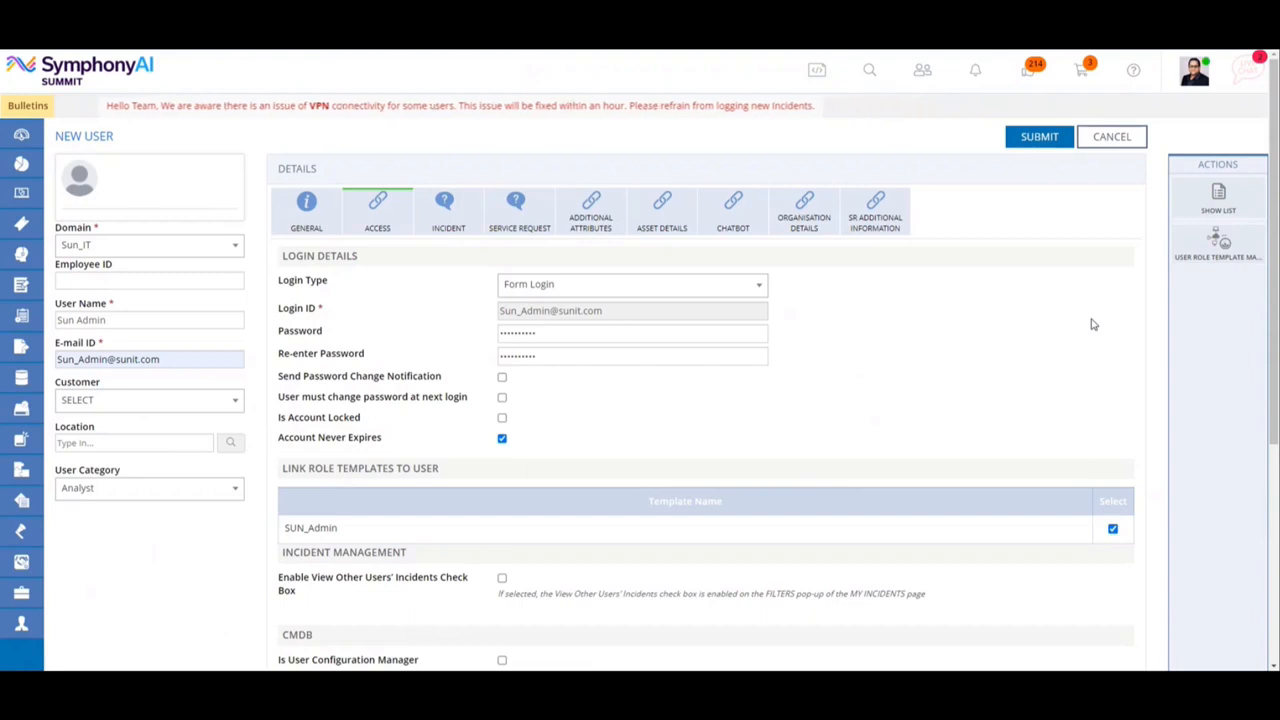
pyautogui.click(1038, 138)
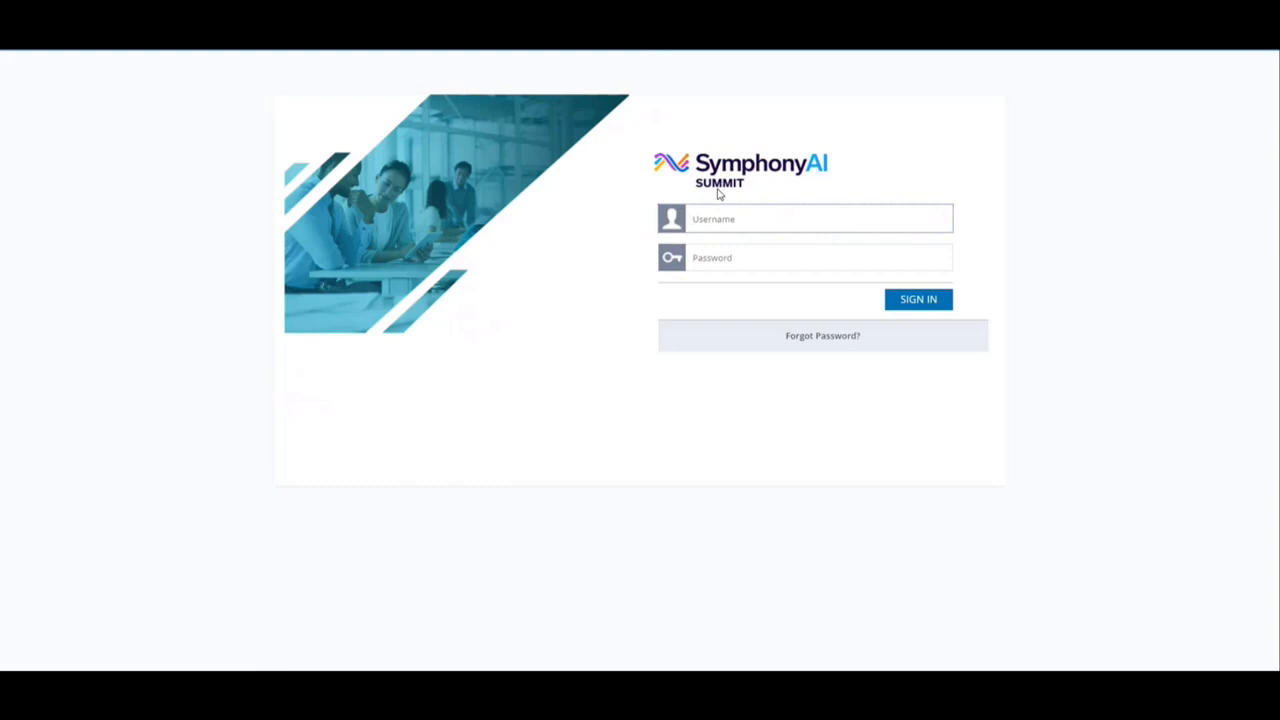
# Sign in to SymphonyAI Summit as the new admin, entering the account's e-mail username and password.
pyautogui.press('Tab')
pyautogui.write('••')
pyautogui.press('BackSpace')
pyautogui.press('BackSpace')
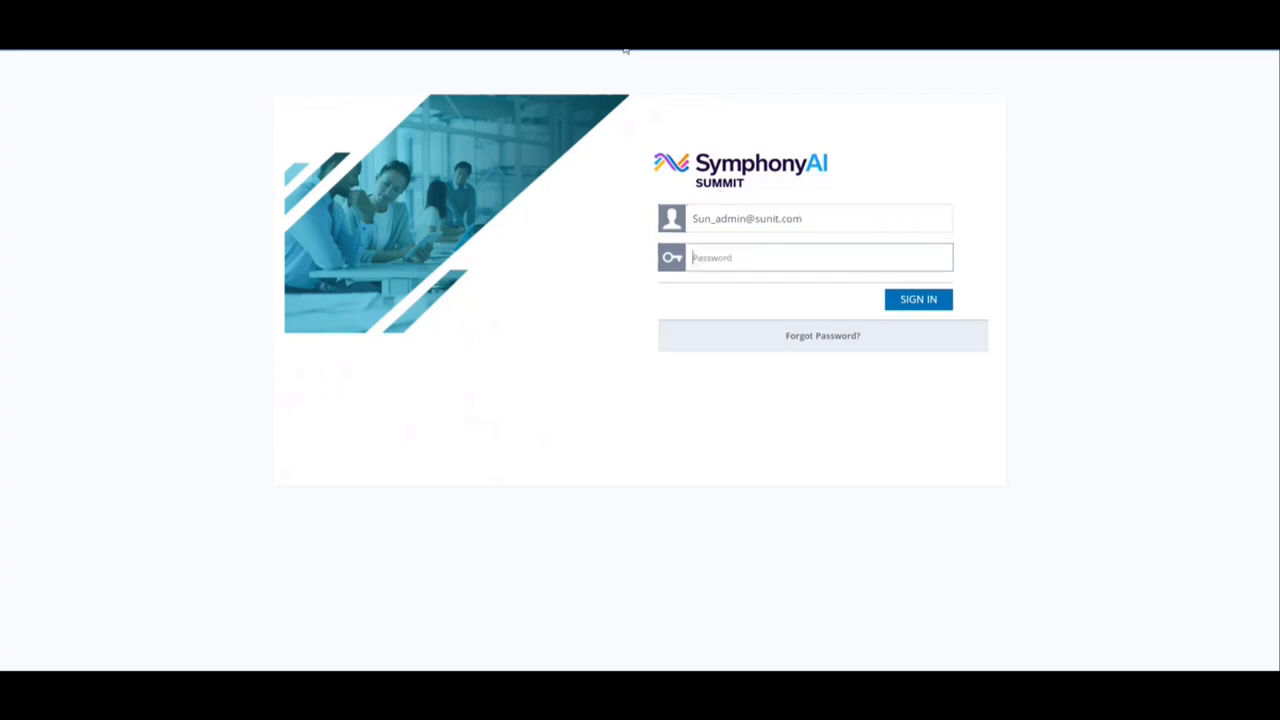
pyautogui.write('••••••')
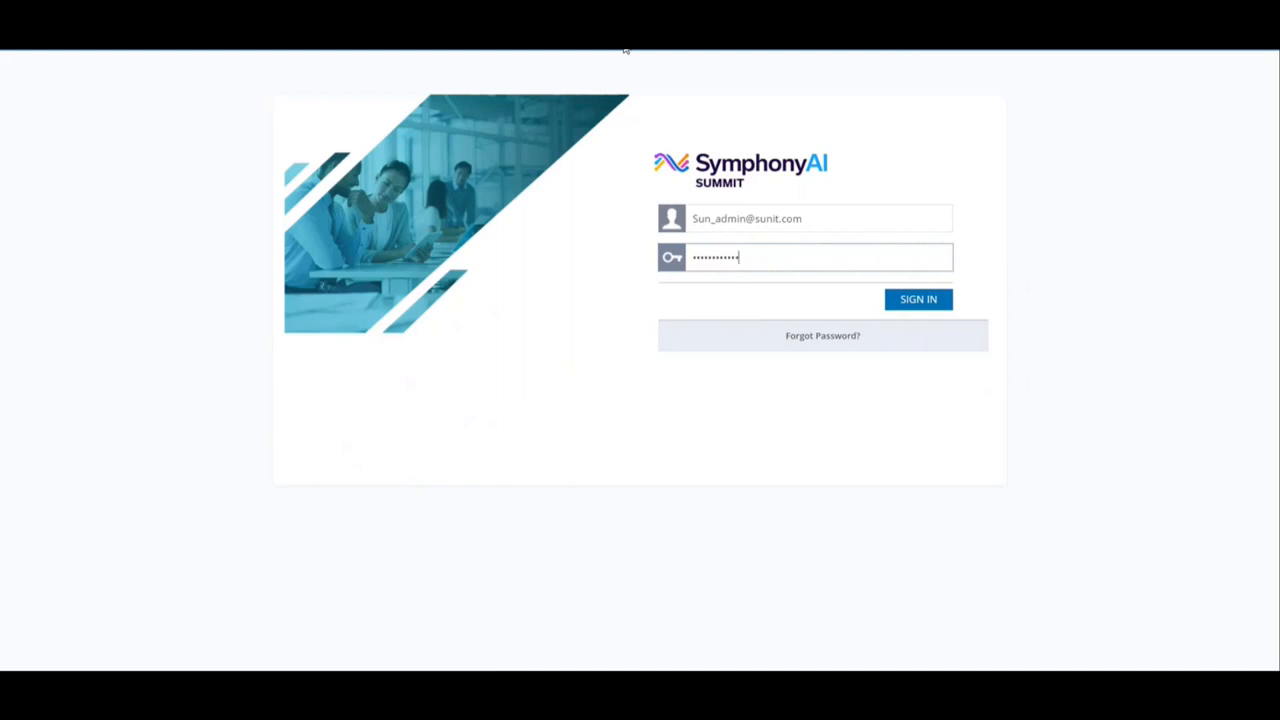
pyautogui.click(908, 301)
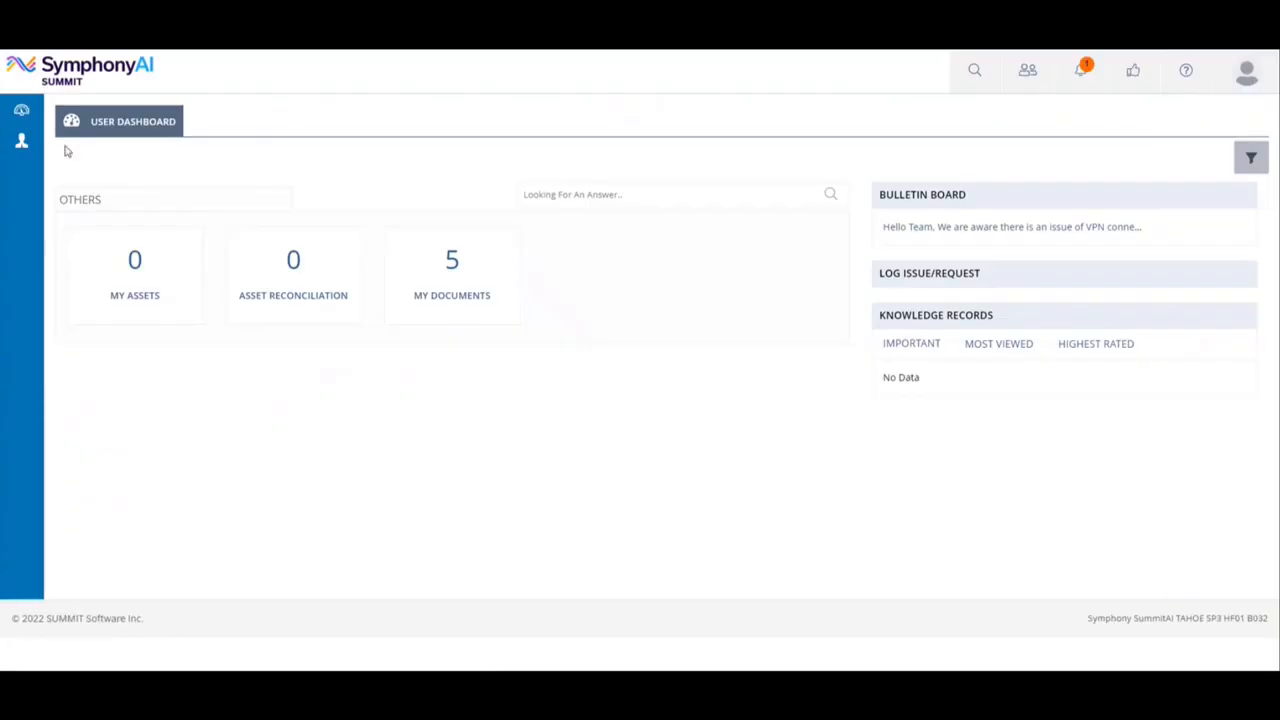
# Open the SUN_Admin role template from the admin role template list and switch to its Other Configuration.
pyautogui.moveTo(22, 110)
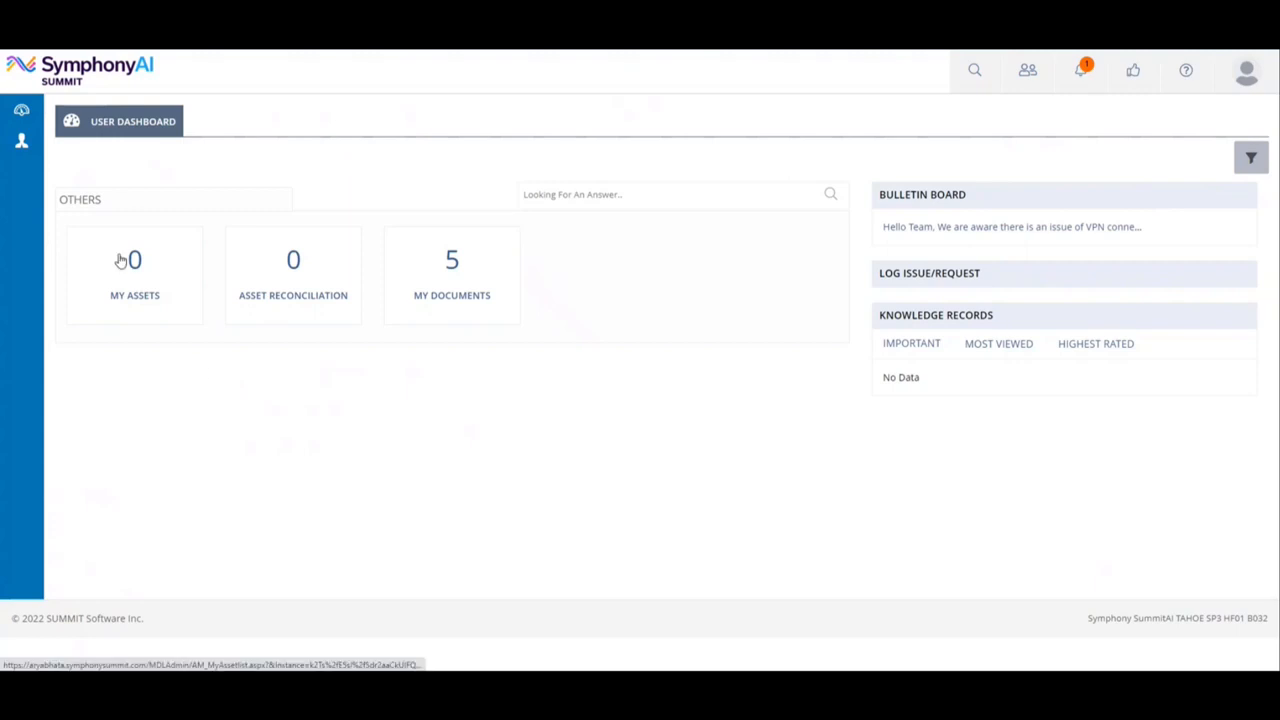
pyautogui.click(30, 150)
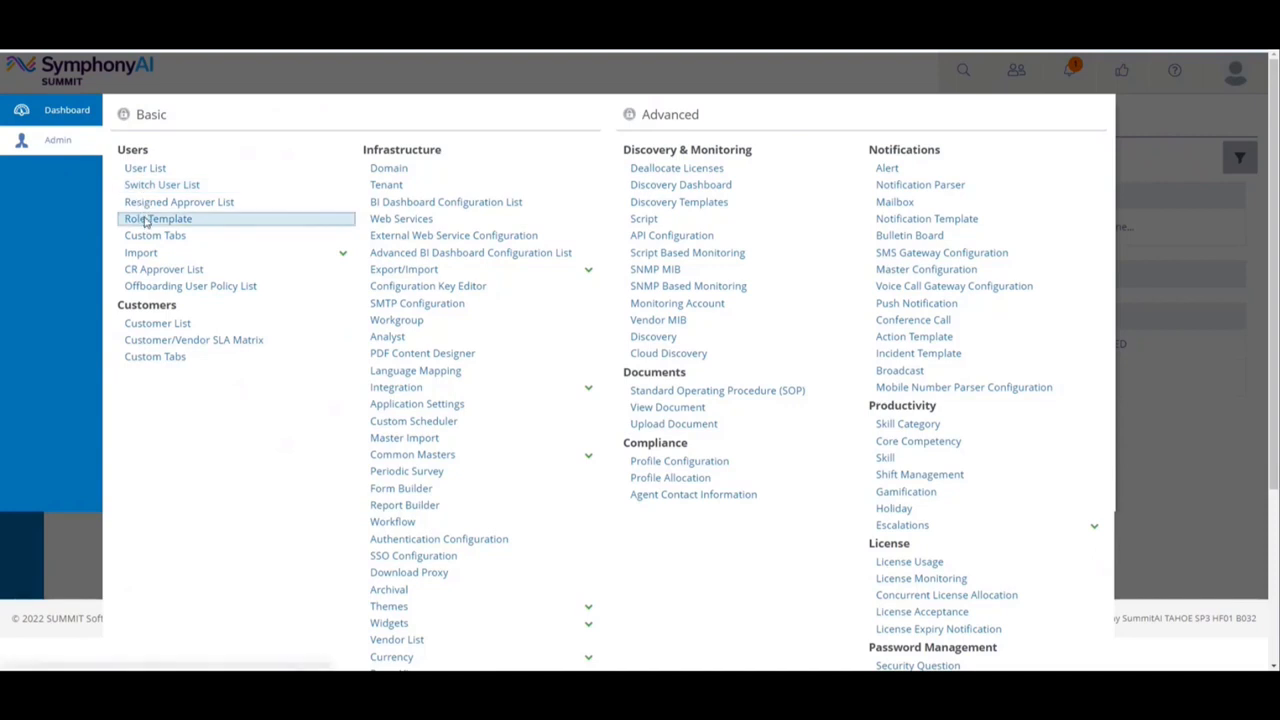
pyautogui.click(145, 221)
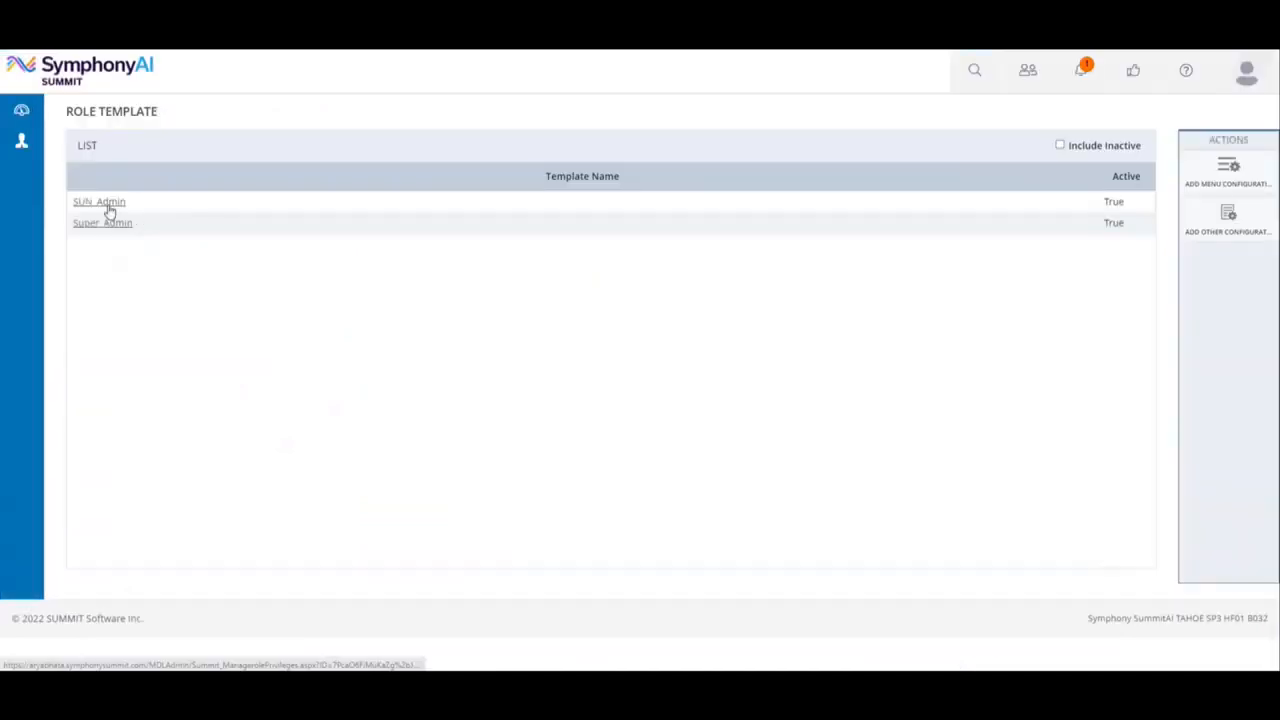
pyautogui.click(100, 202)
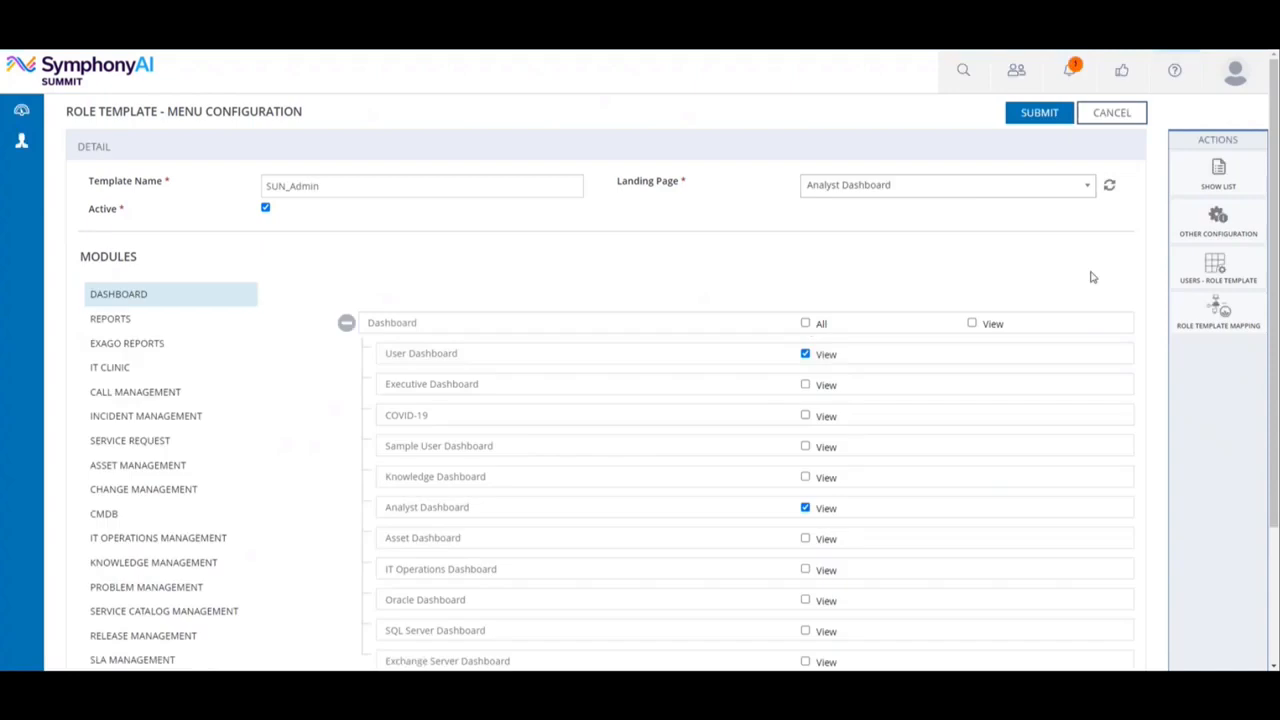
pyautogui.click(1220, 233)
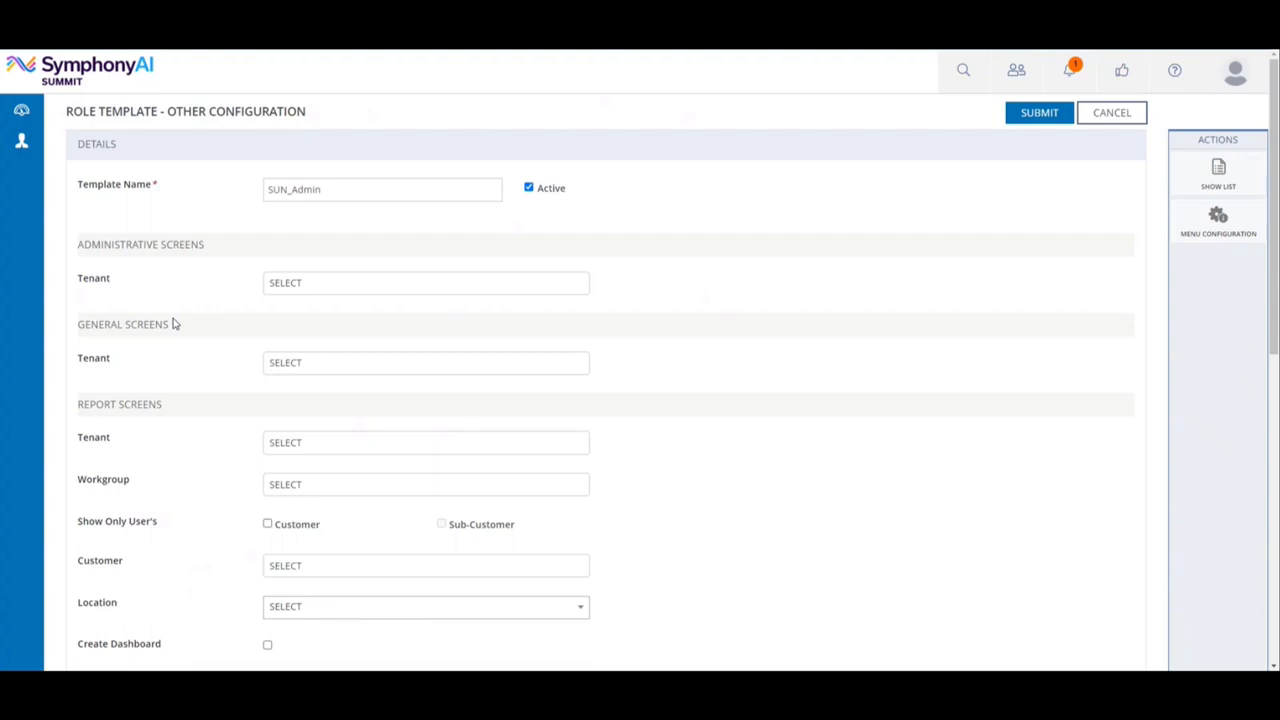
# Select all tenants for both the Administrative Screens and General Screens of SUN_Admin and submit the configuration.
pyautogui.click(300, 283)
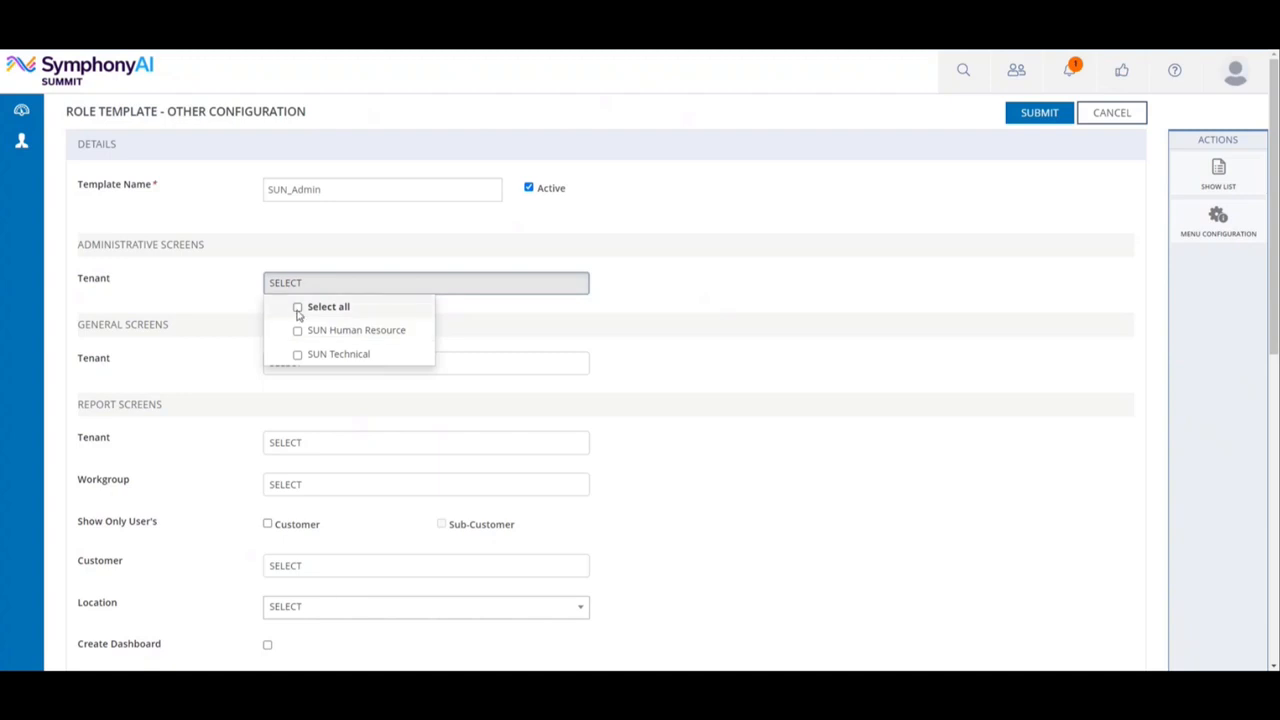
pyautogui.click(297, 308)
pyautogui.click(252, 323)
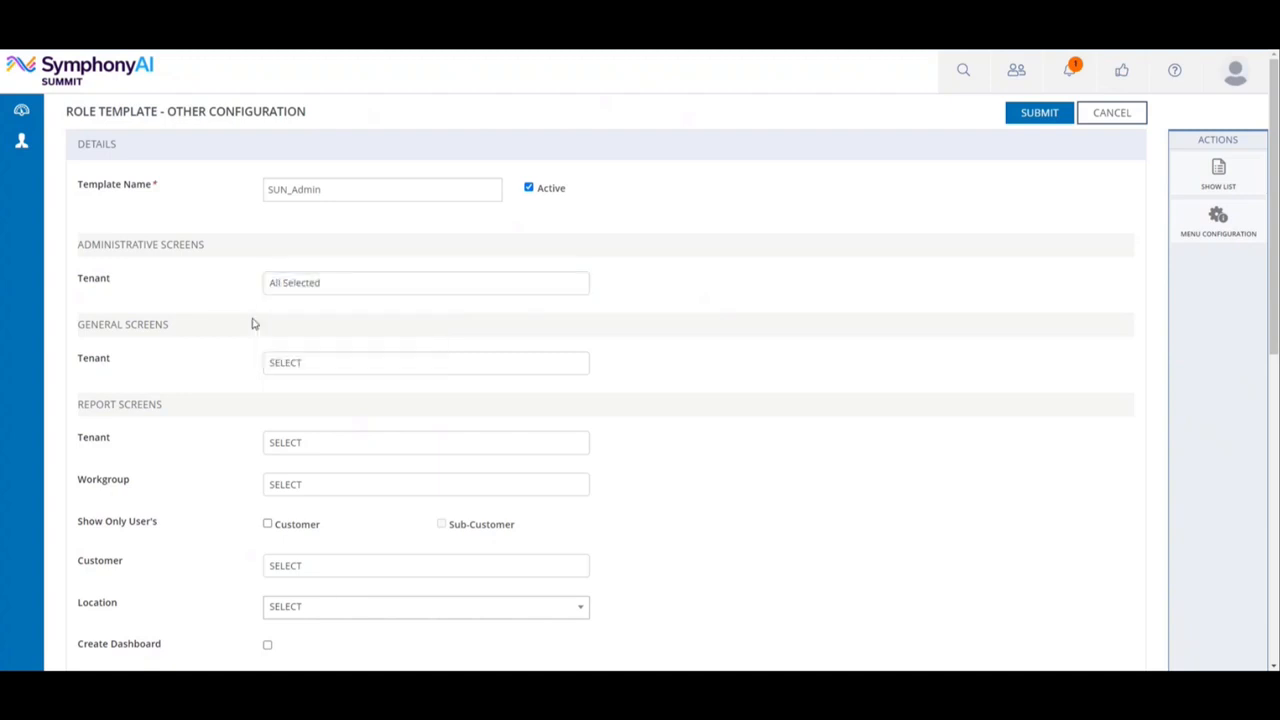
pyautogui.click(306, 367)
pyautogui.click(297, 389)
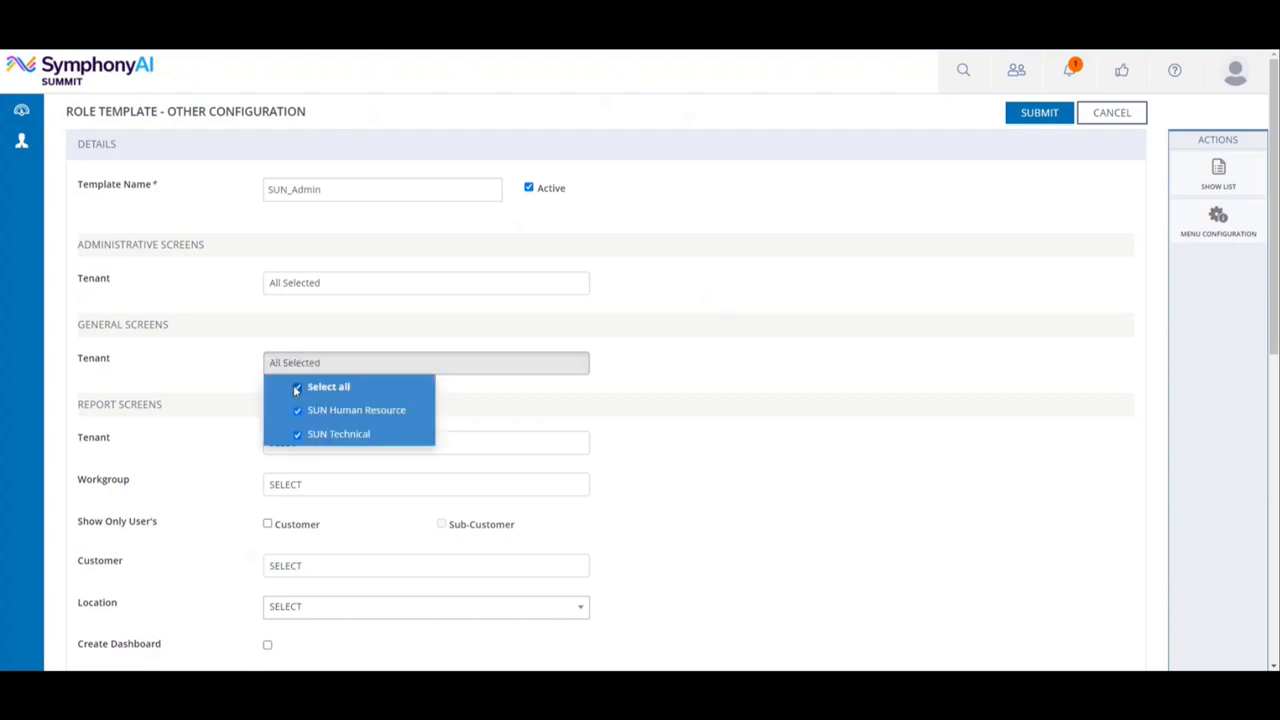
pyautogui.click(686, 357)
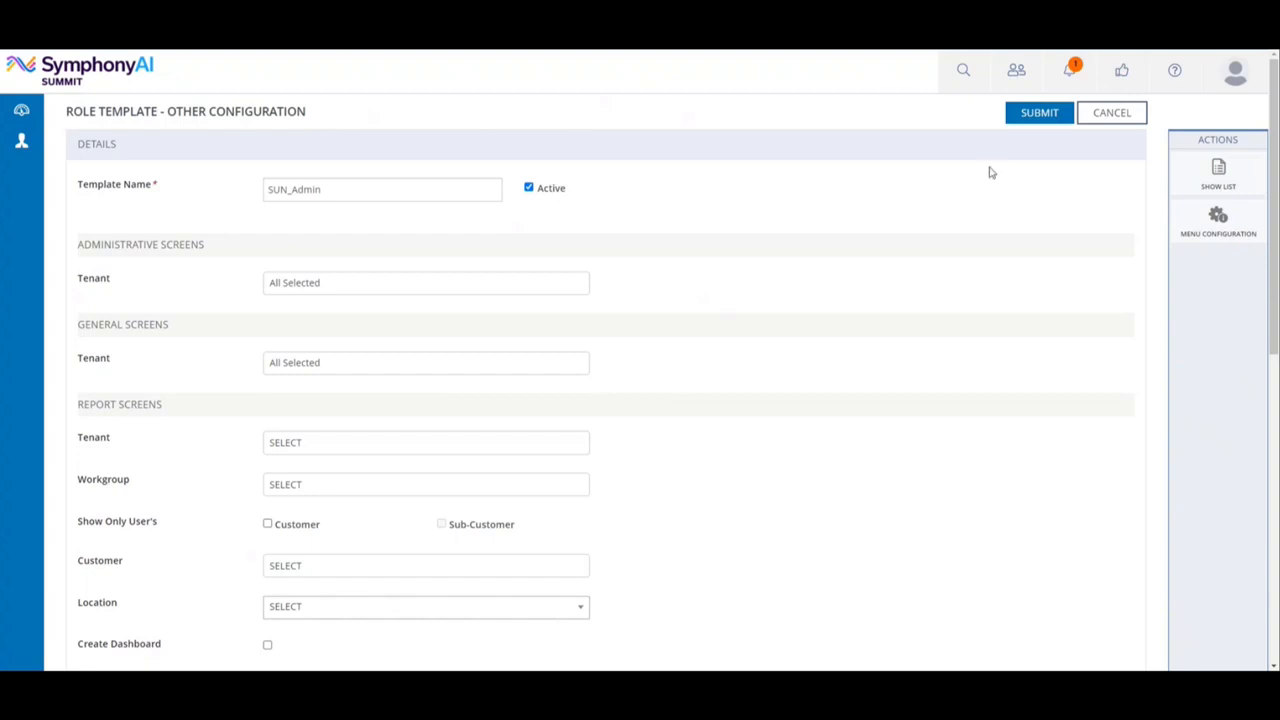
pyautogui.click(1041, 115)
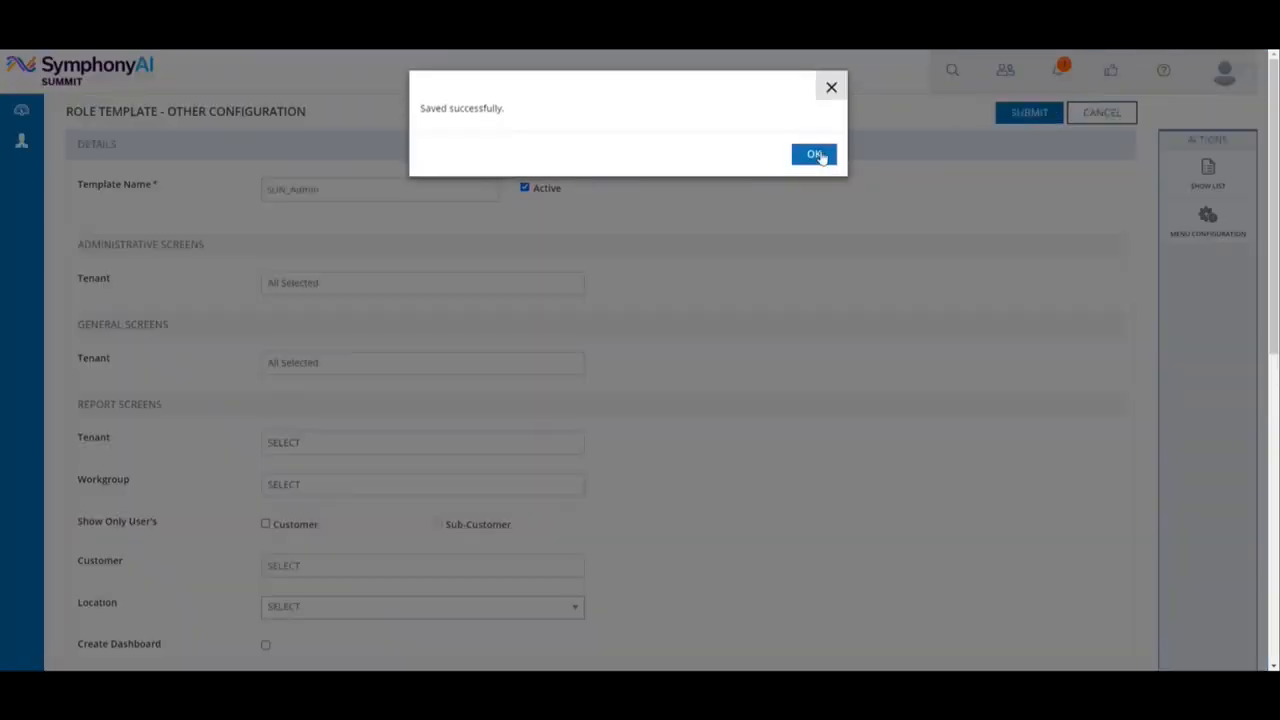
pyautogui.click(816, 155)
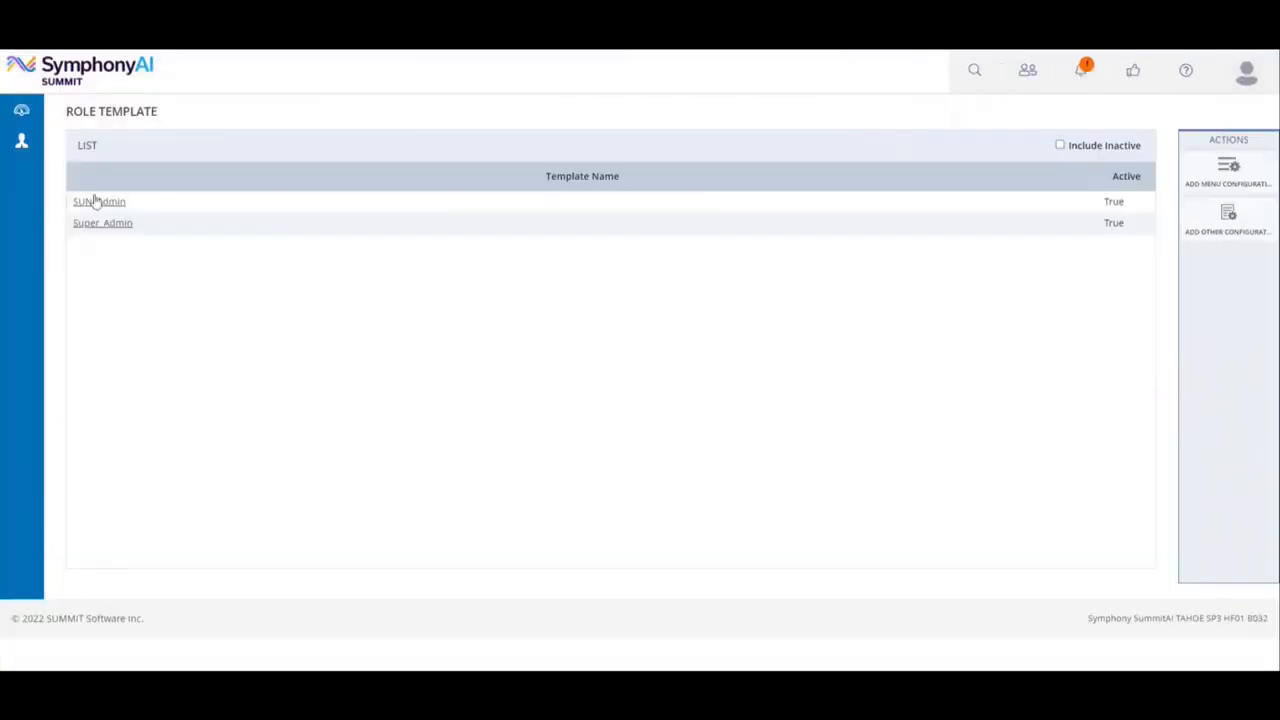
# Start a new role template menu configuration from the admin role template list.
pyautogui.moveTo(12, 138)
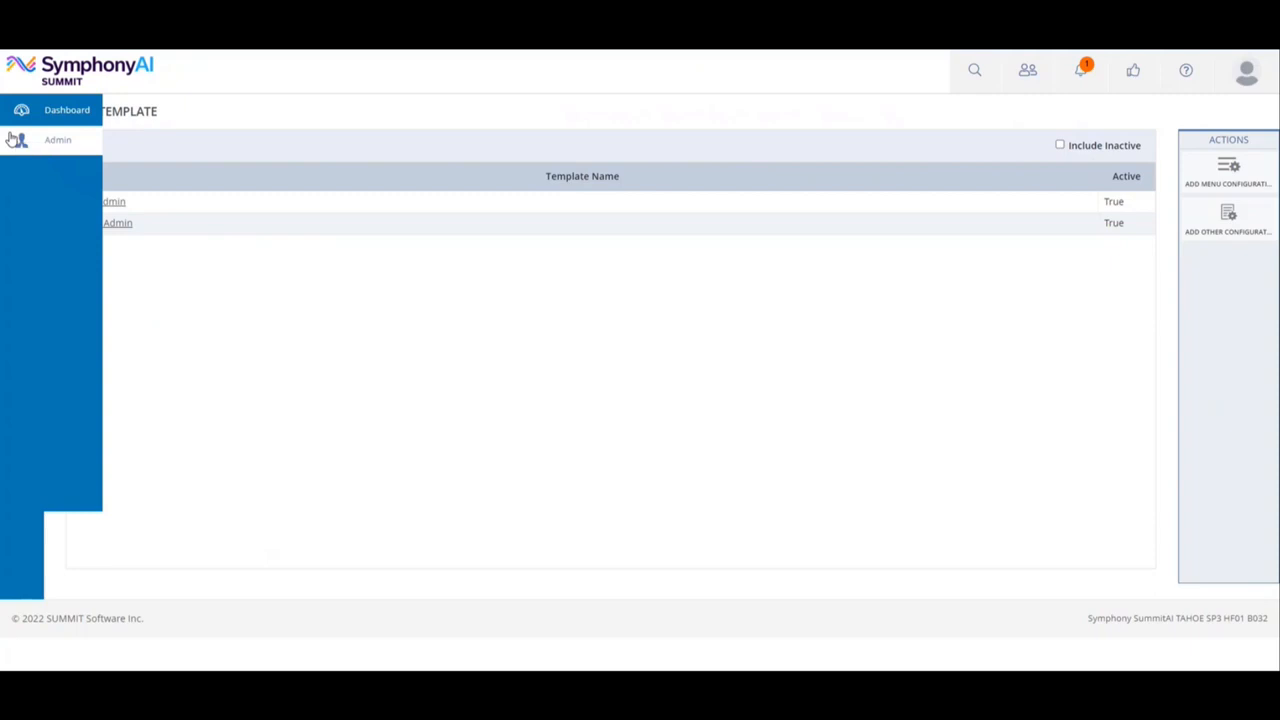
pyautogui.click(20, 140)
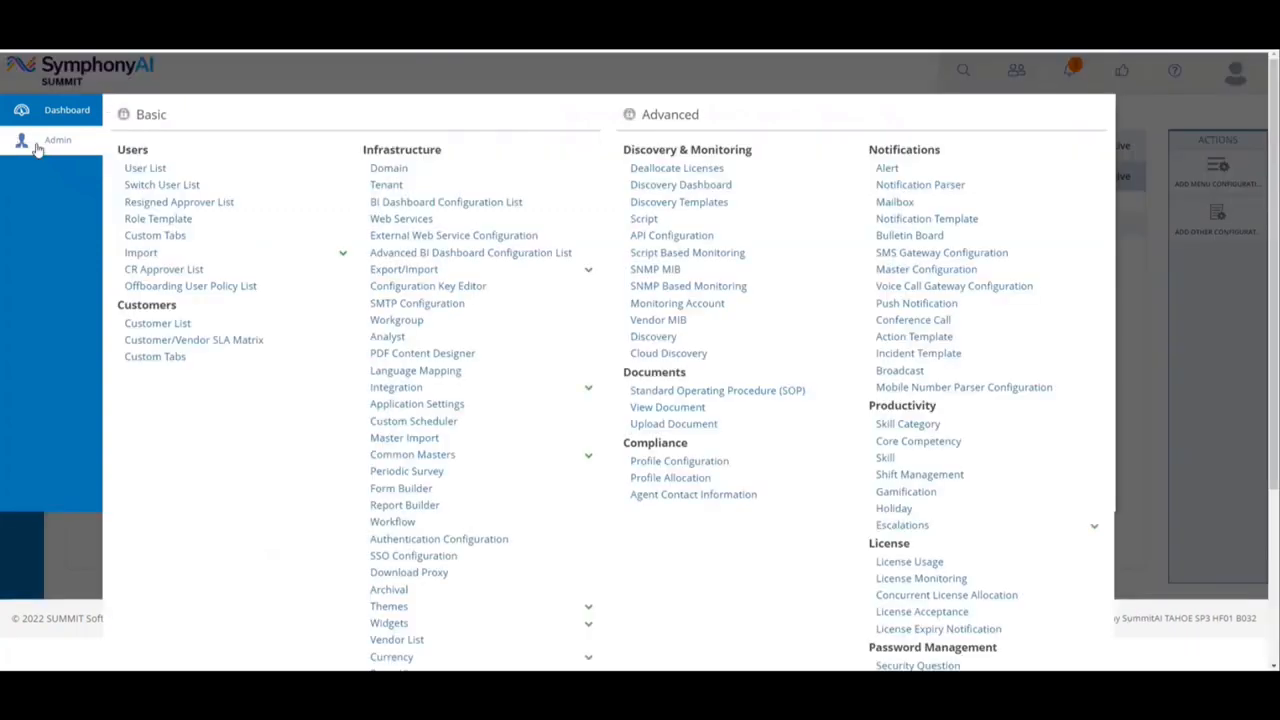
pyautogui.click(147, 224)
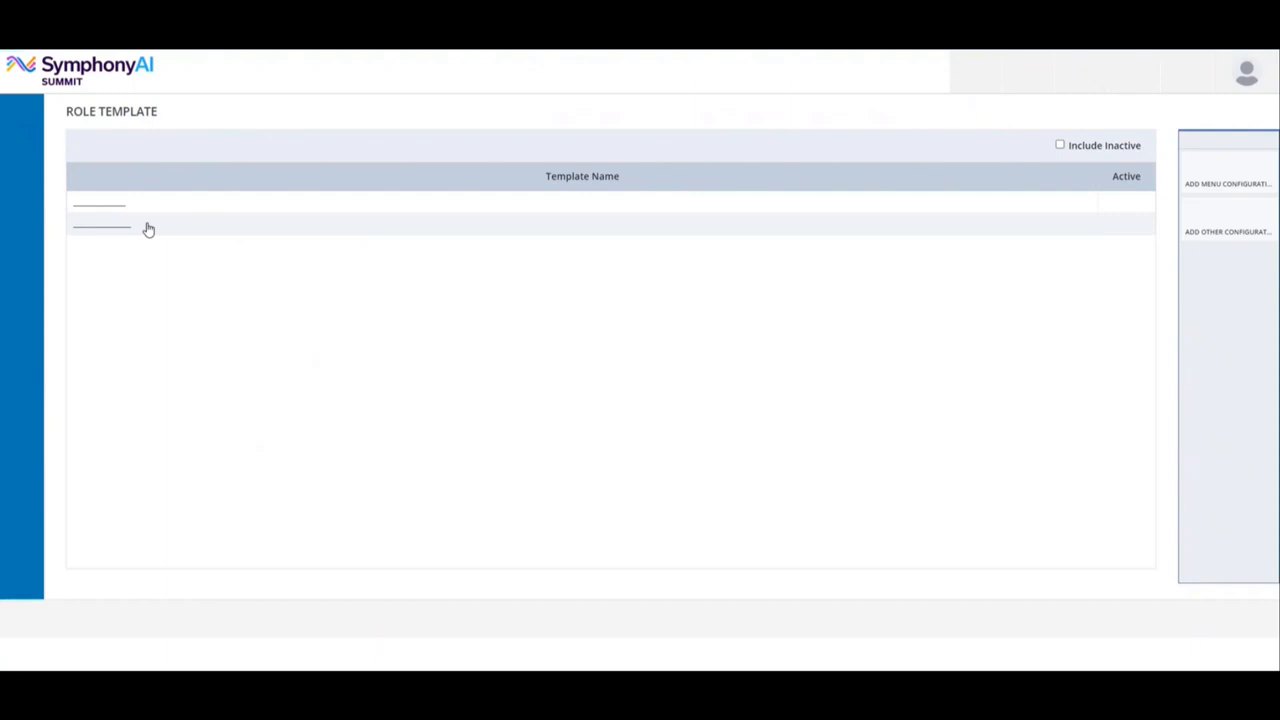
pyautogui.click(1229, 175)
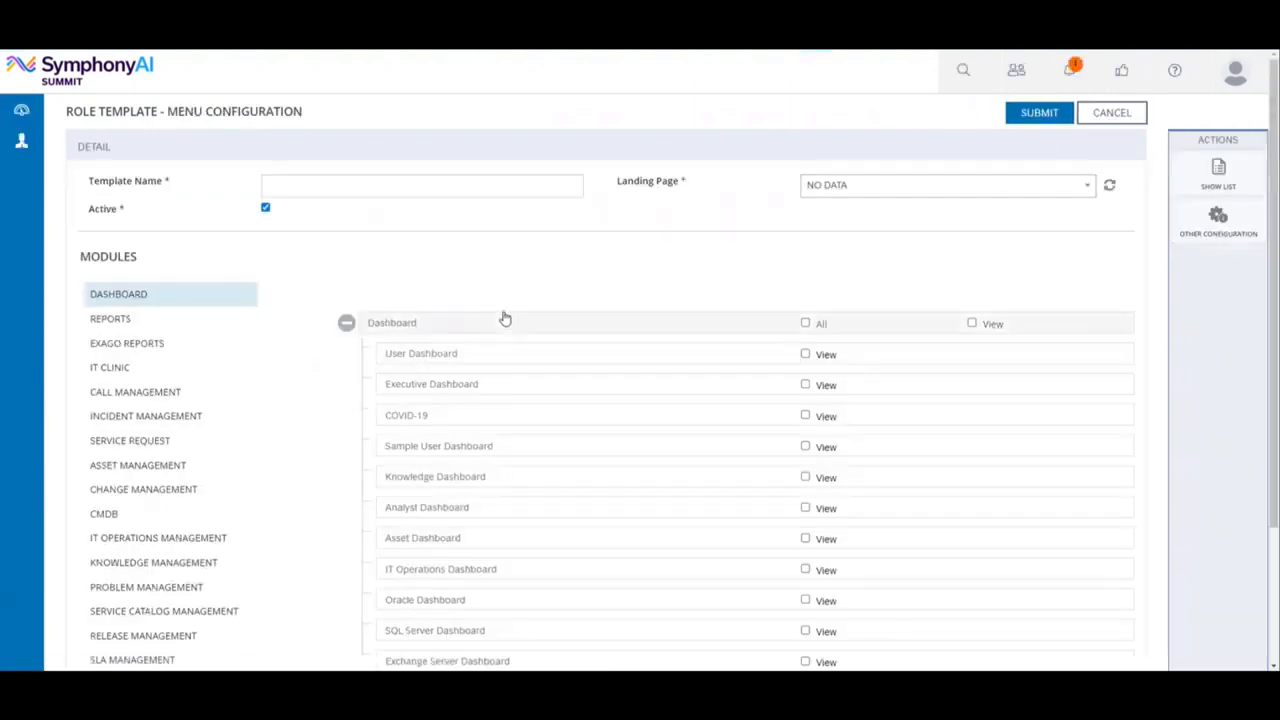
# Name the new role template Sun_EndUser.
pyautogui.click(319, 189)
pyautogui.write('Sun_E')
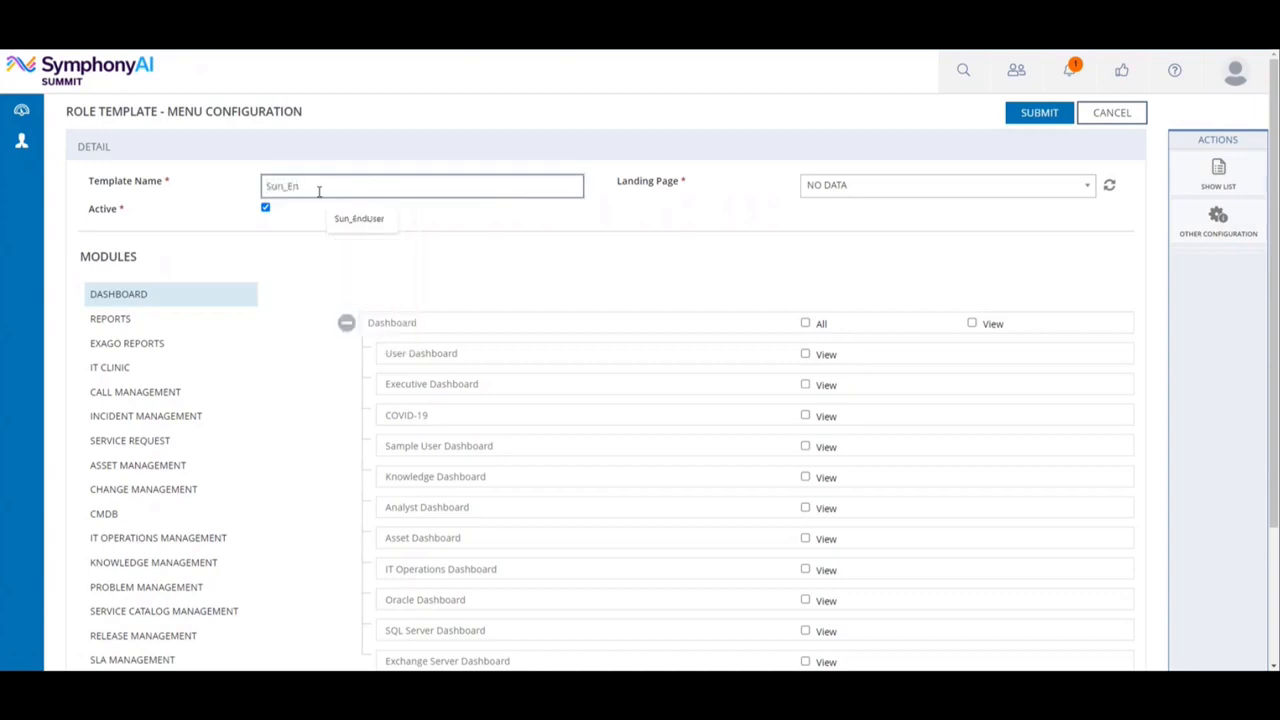
pyautogui.write('n')
pyautogui.click(351, 219)
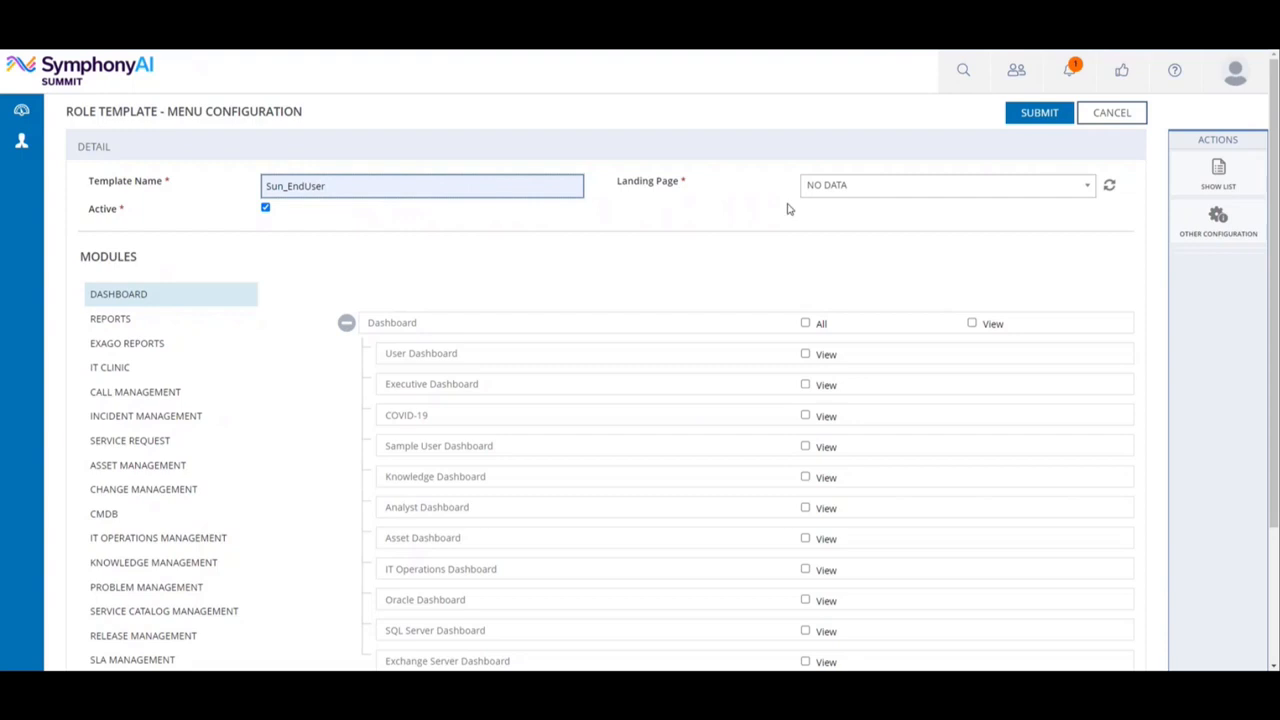
pyautogui.click(714, 274)
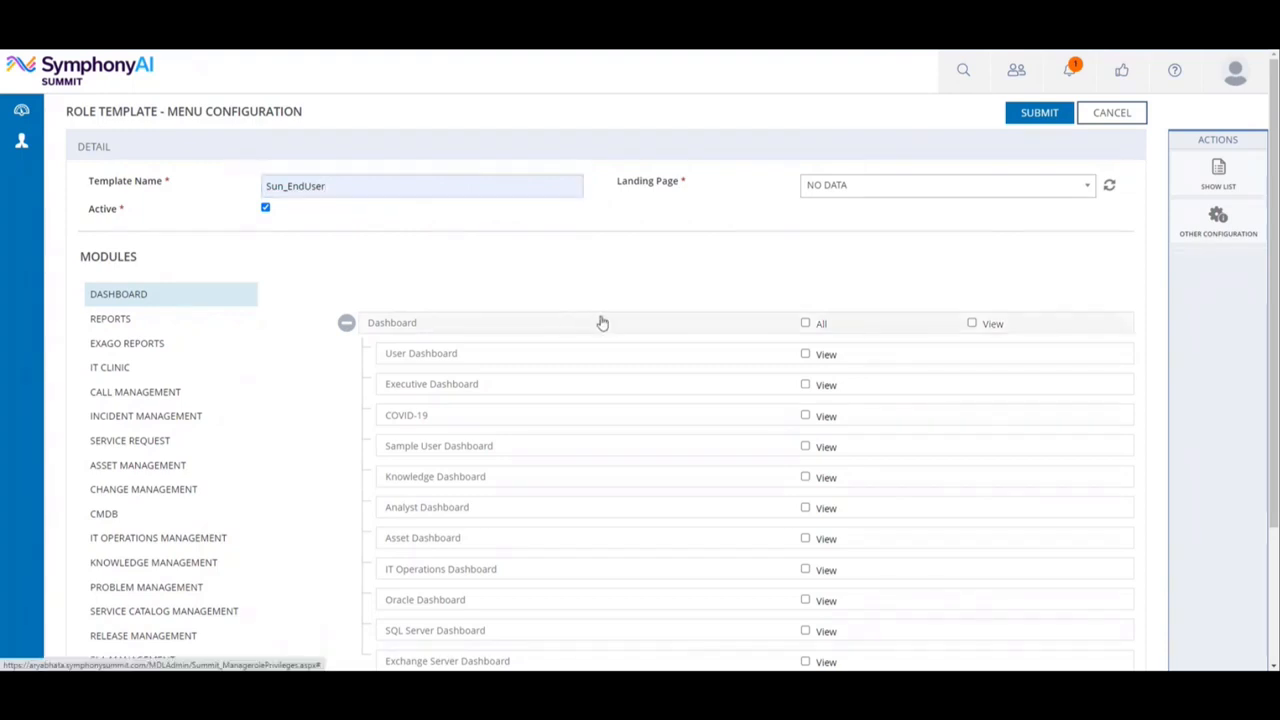
# Grant View on the User Dashboard, refresh the landing pages and set the landing page to User Dashboard.
pyautogui.scroll(-1, 600, 323)
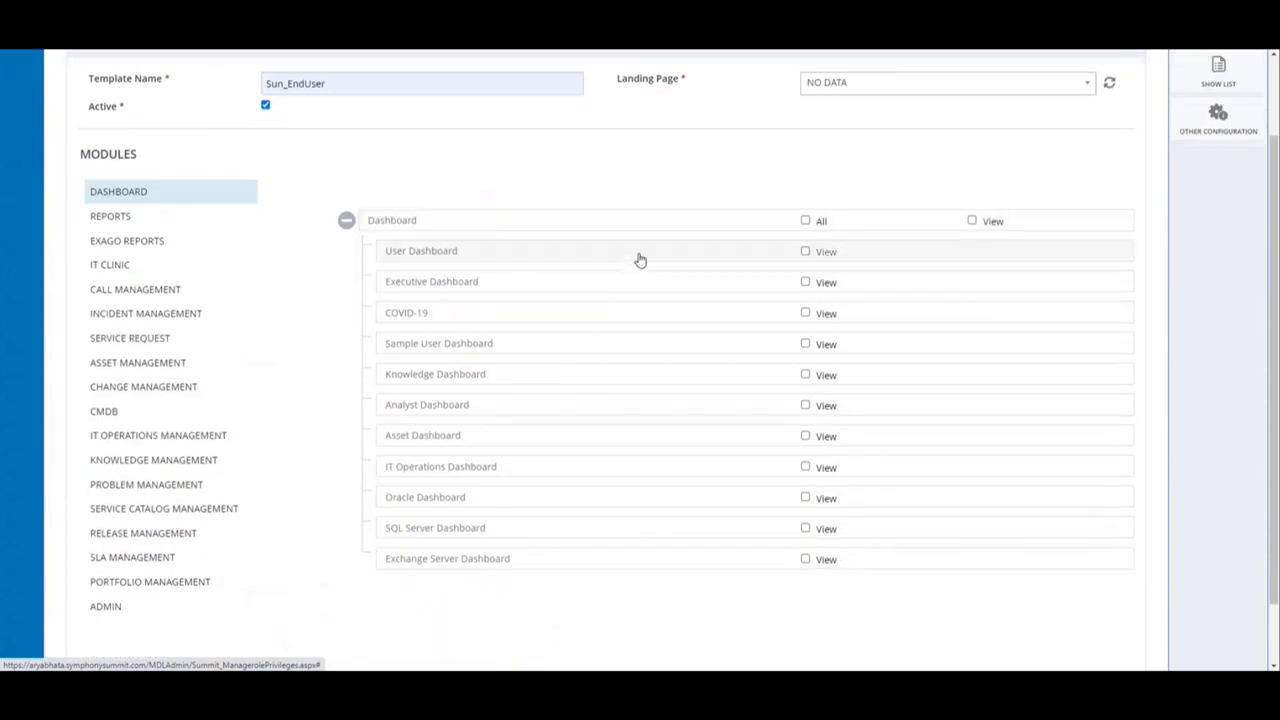
pyautogui.click(805, 253)
pyautogui.scroll(1, 734, 183)
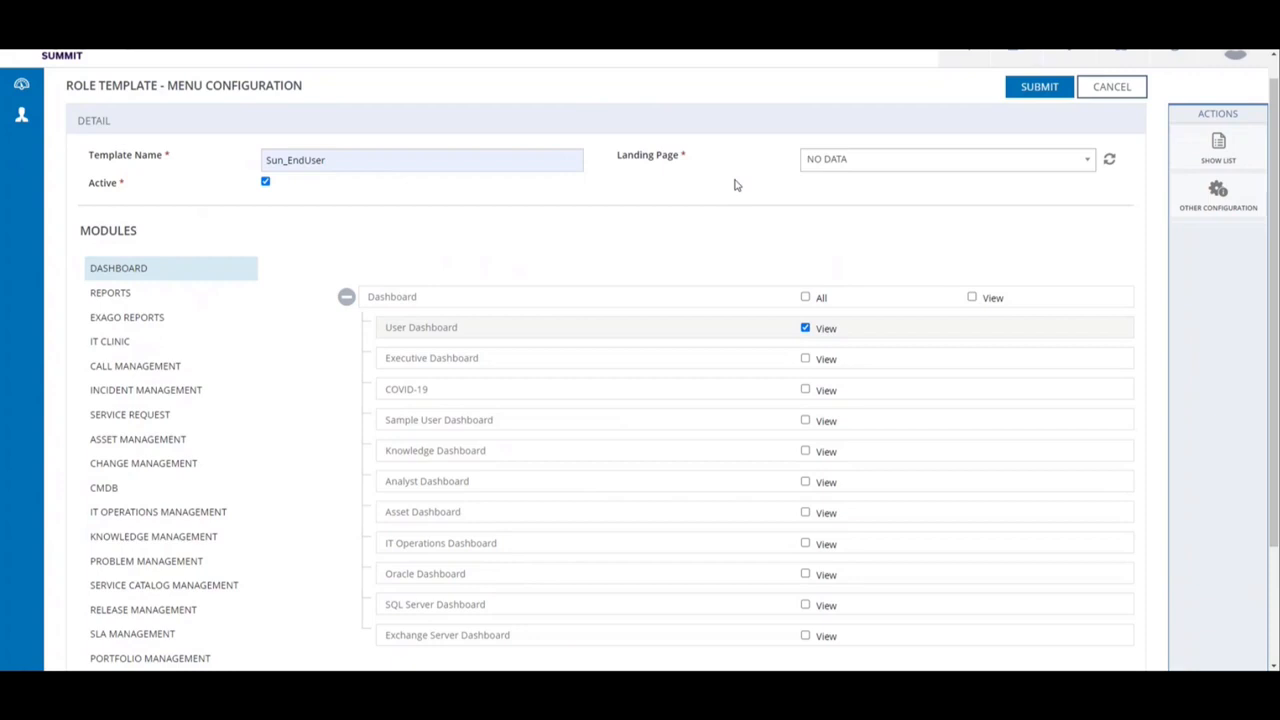
pyautogui.click(1110, 161)
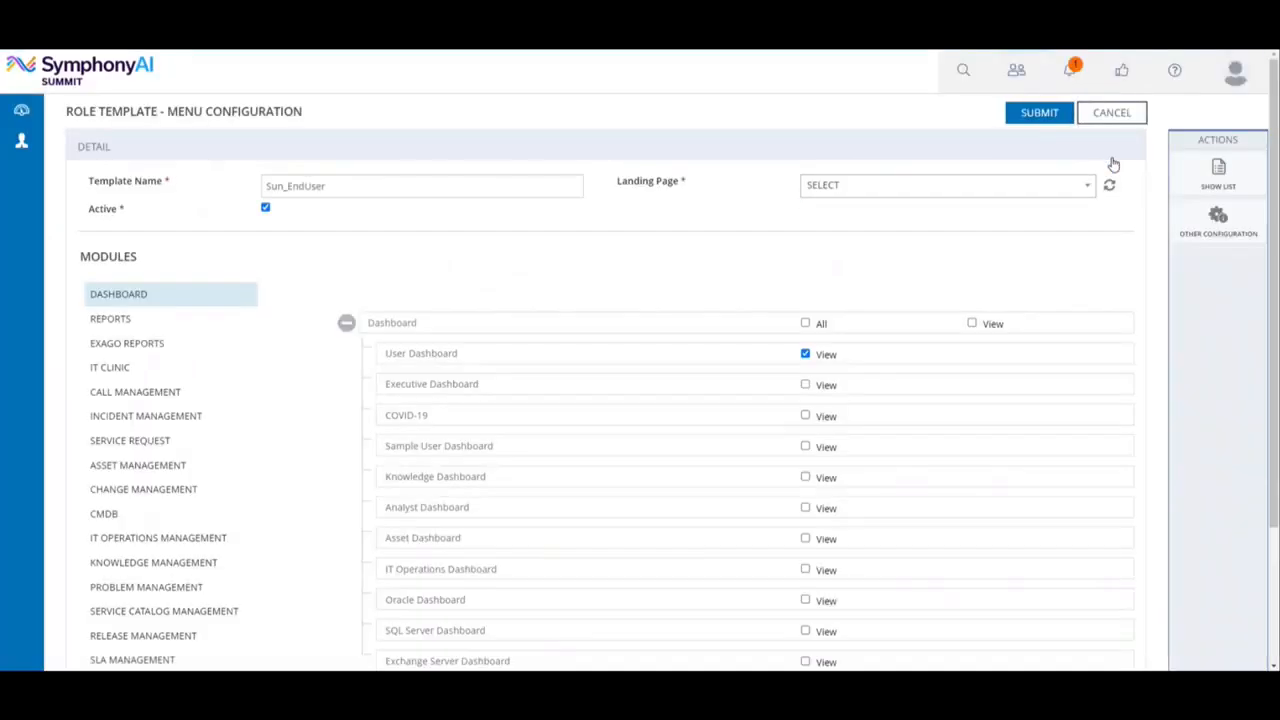
pyautogui.click(1003, 190)
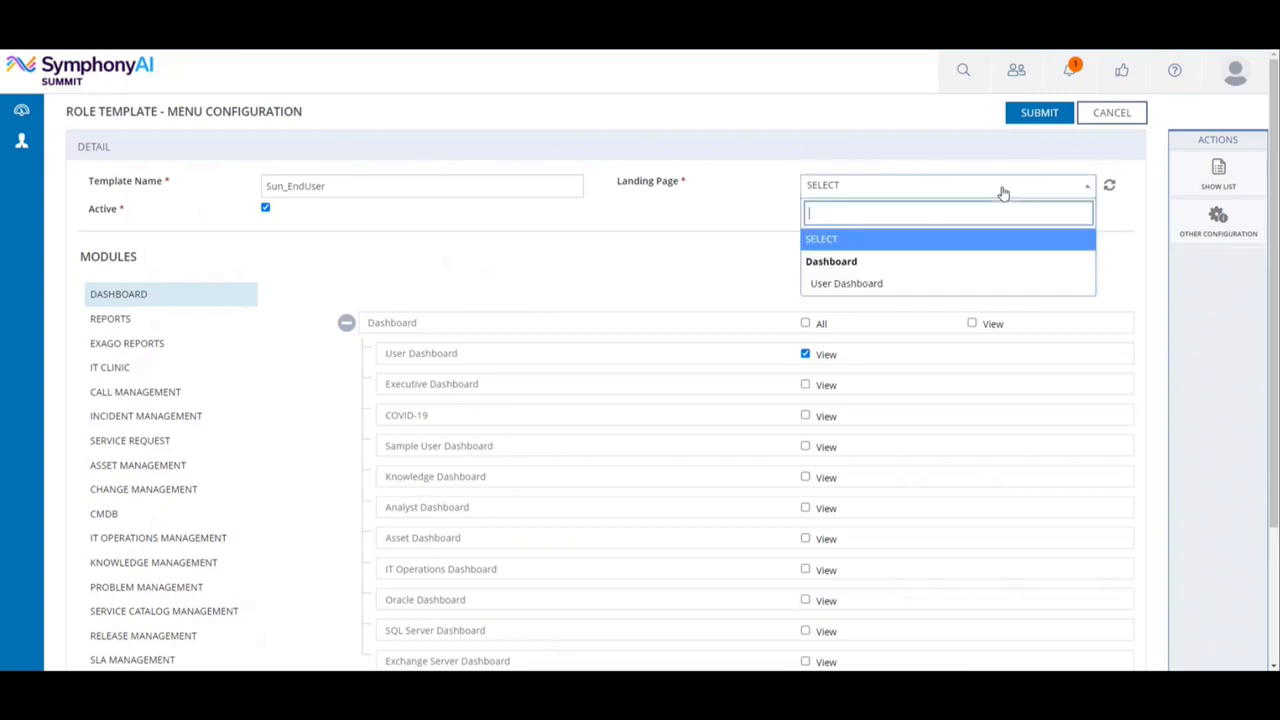
pyautogui.click(897, 285)
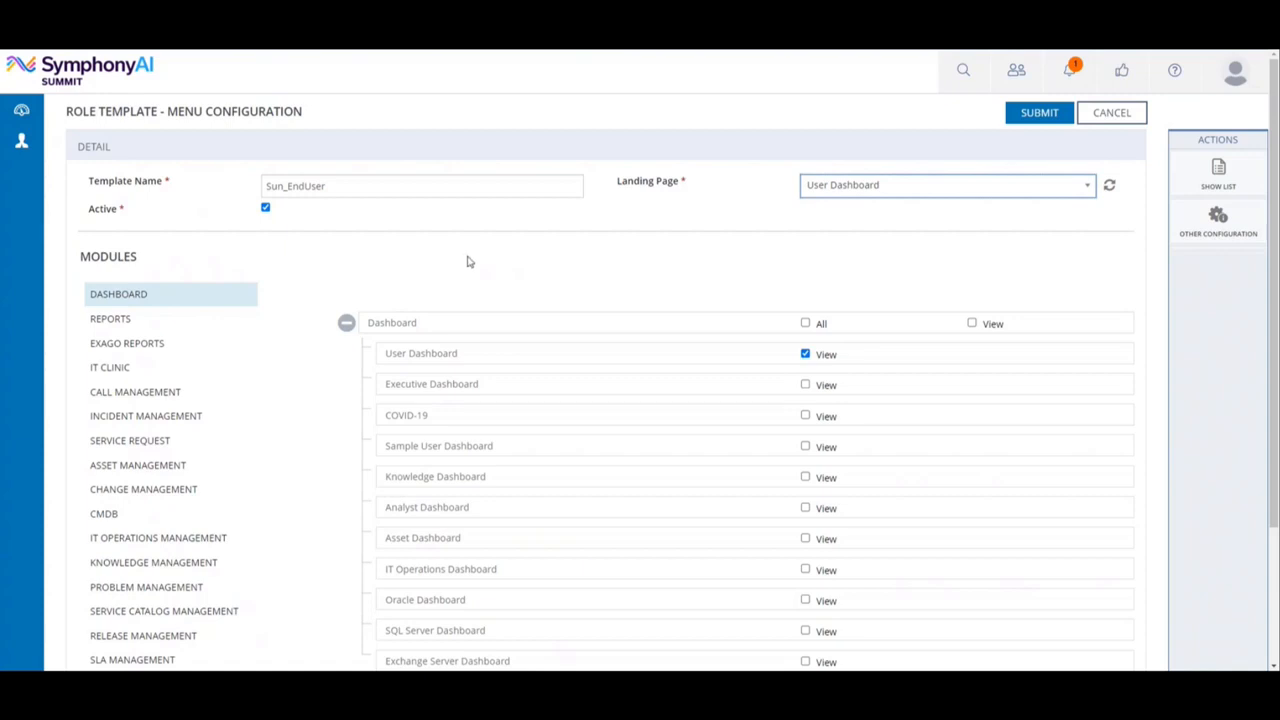
# In the Incident Management module, grant Edit on My Incidents and New Incident only, and submit the Sun_EndUser menu configuration.
pyautogui.scroll(-1, 467, 262)
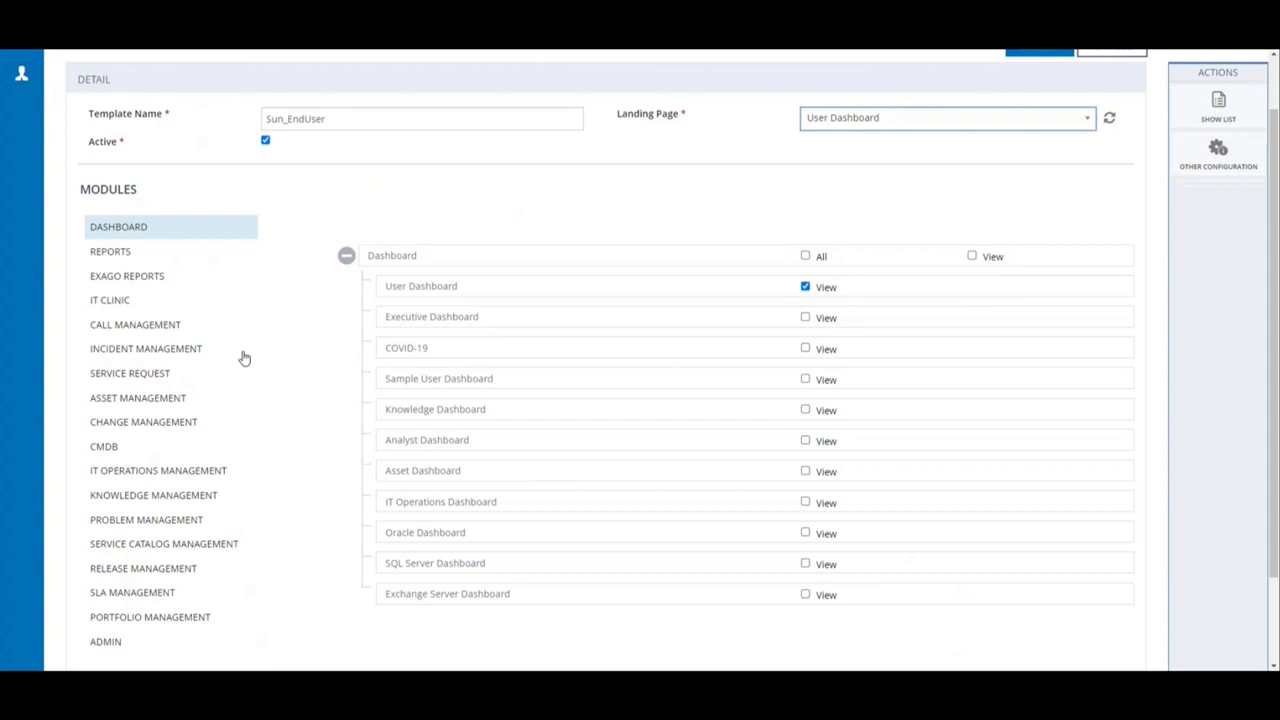
pyautogui.click(194, 349)
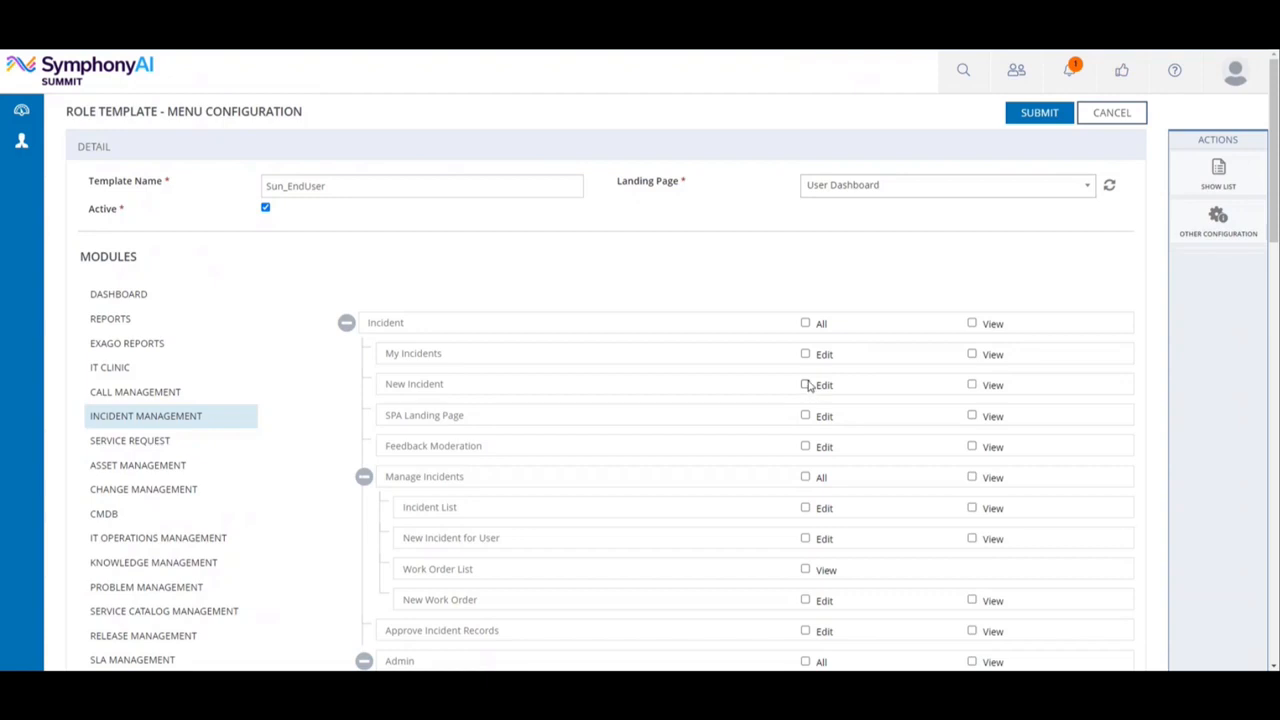
pyautogui.click(805, 324)
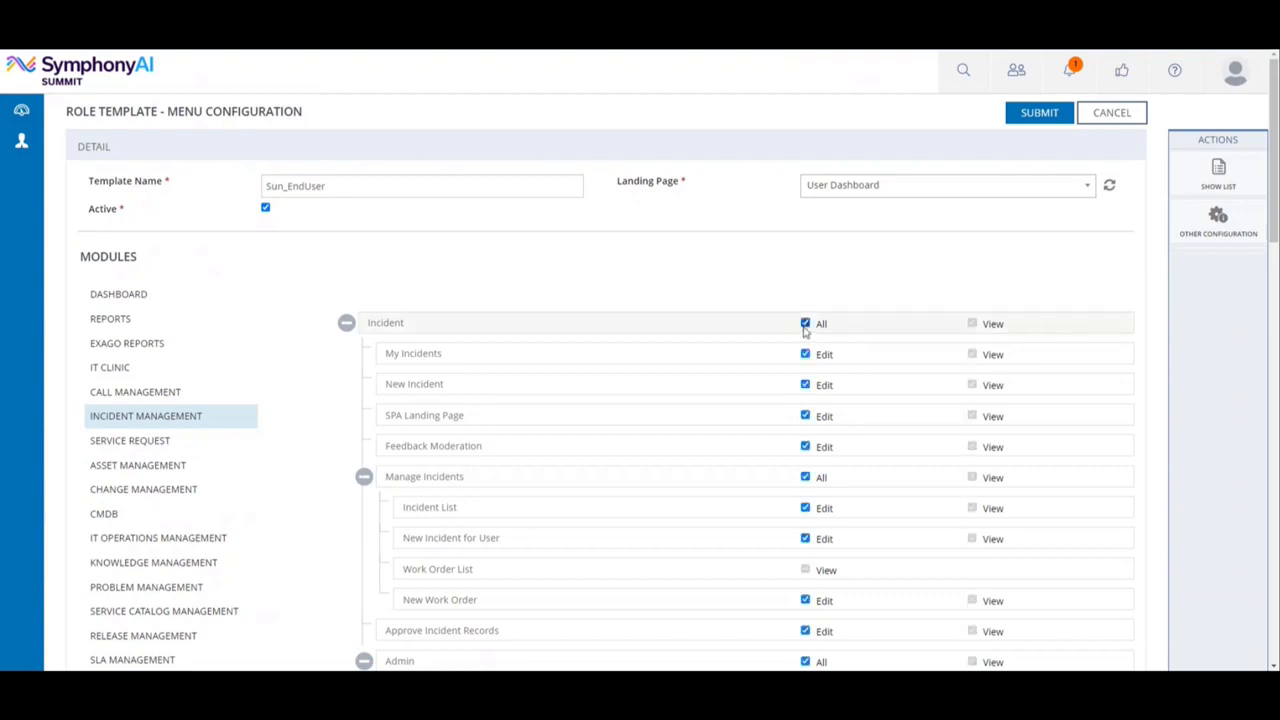
pyautogui.click(805, 324)
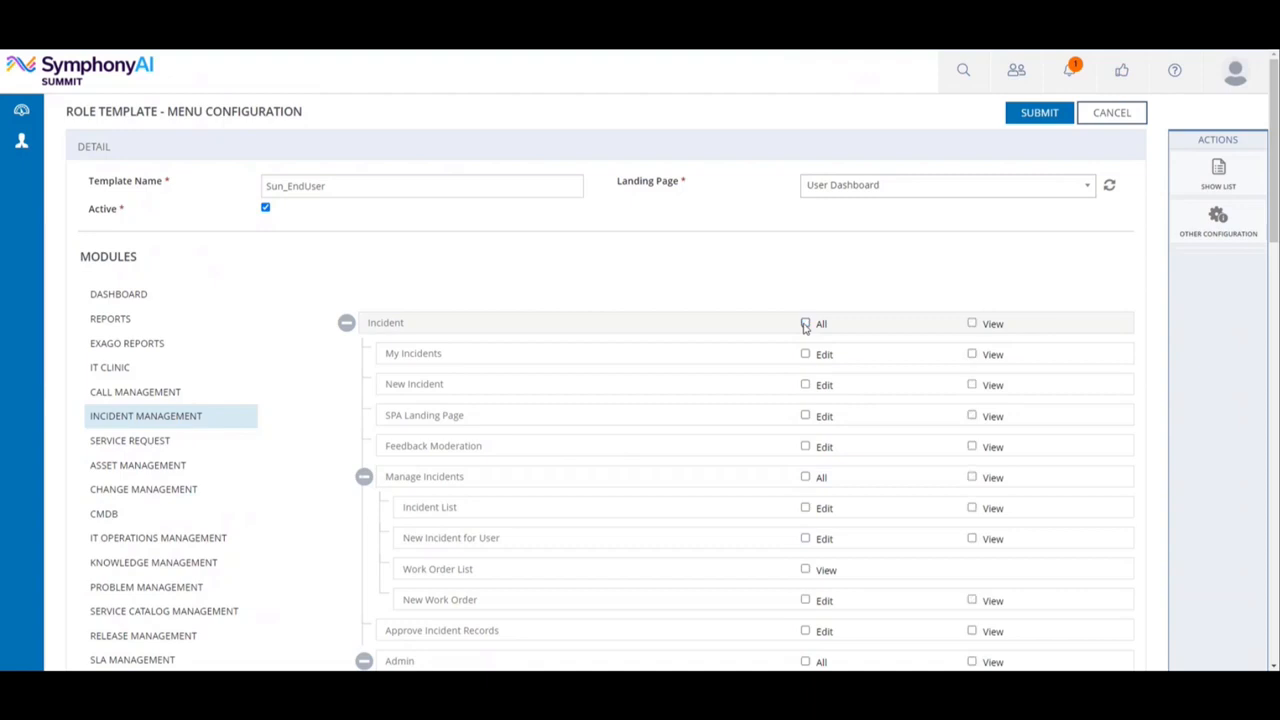
pyautogui.click(805, 354)
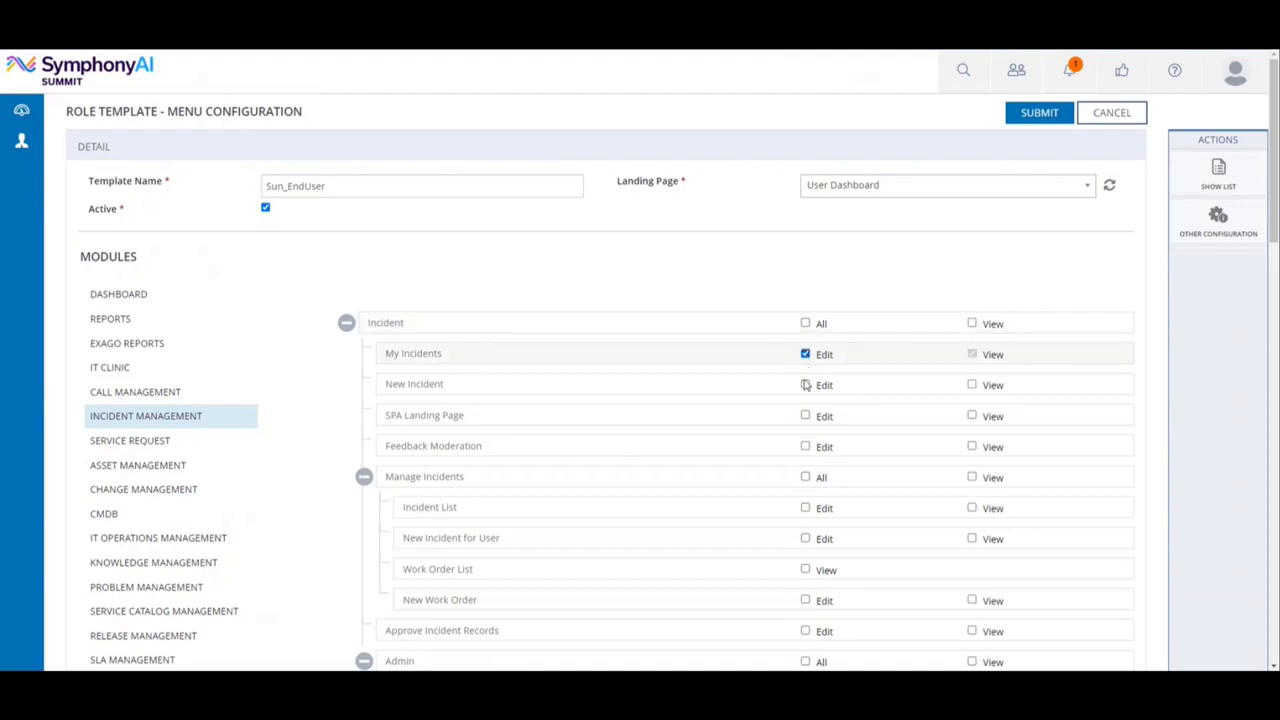
pyautogui.click(805, 385)
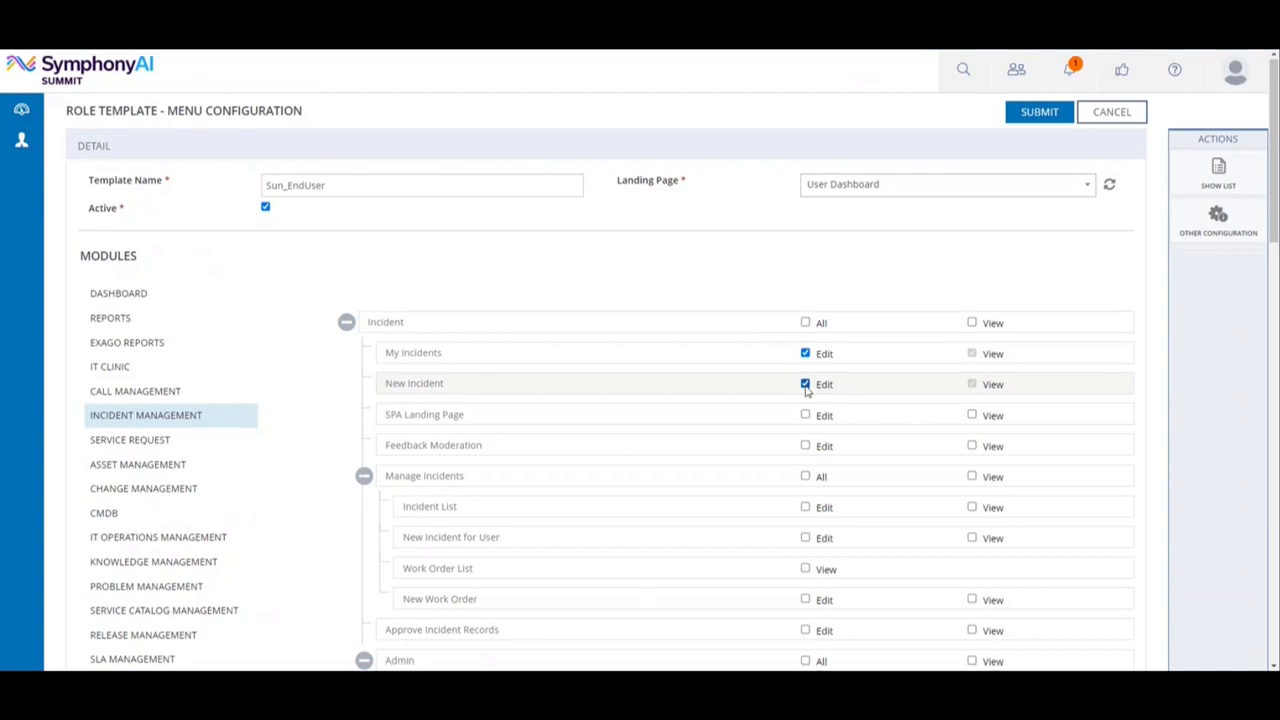
pyautogui.scroll(-1, 807, 390)
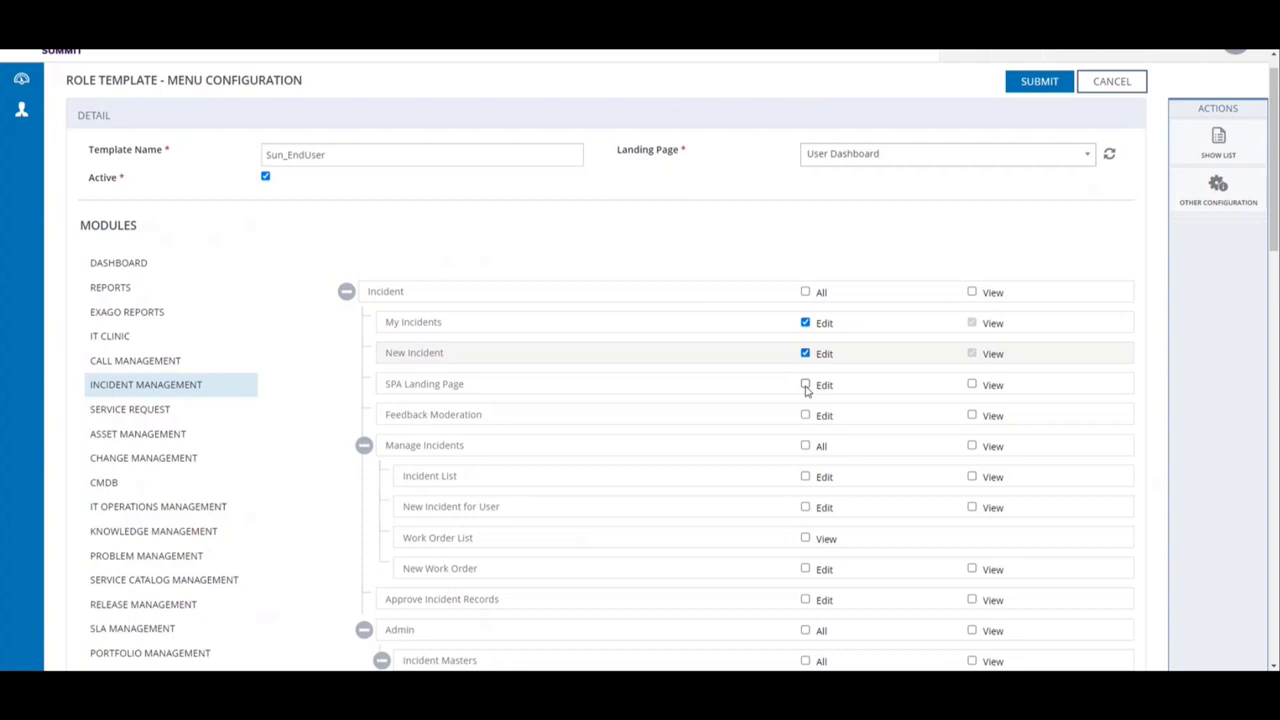
pyautogui.scroll(1, 1233, 168)
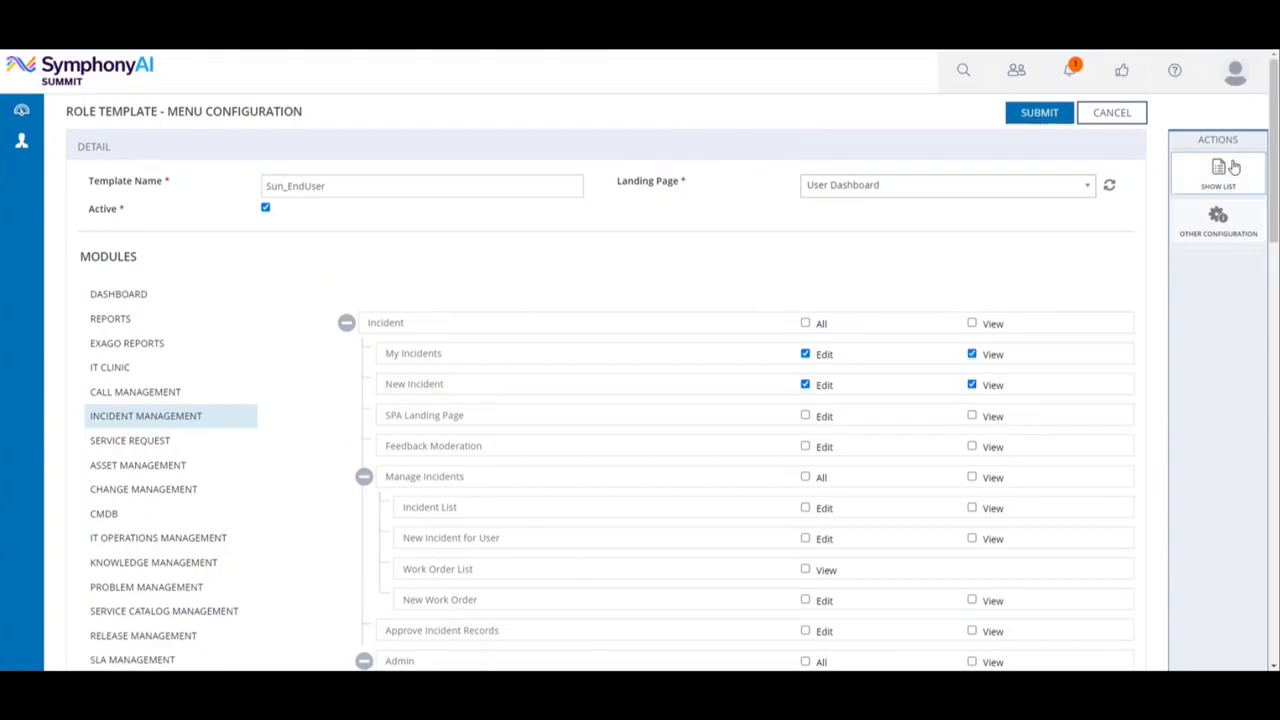
# Open the Sun_EndUser template from the role template list and switch to its Other Configuration.
pyautogui.click(1231, 170)
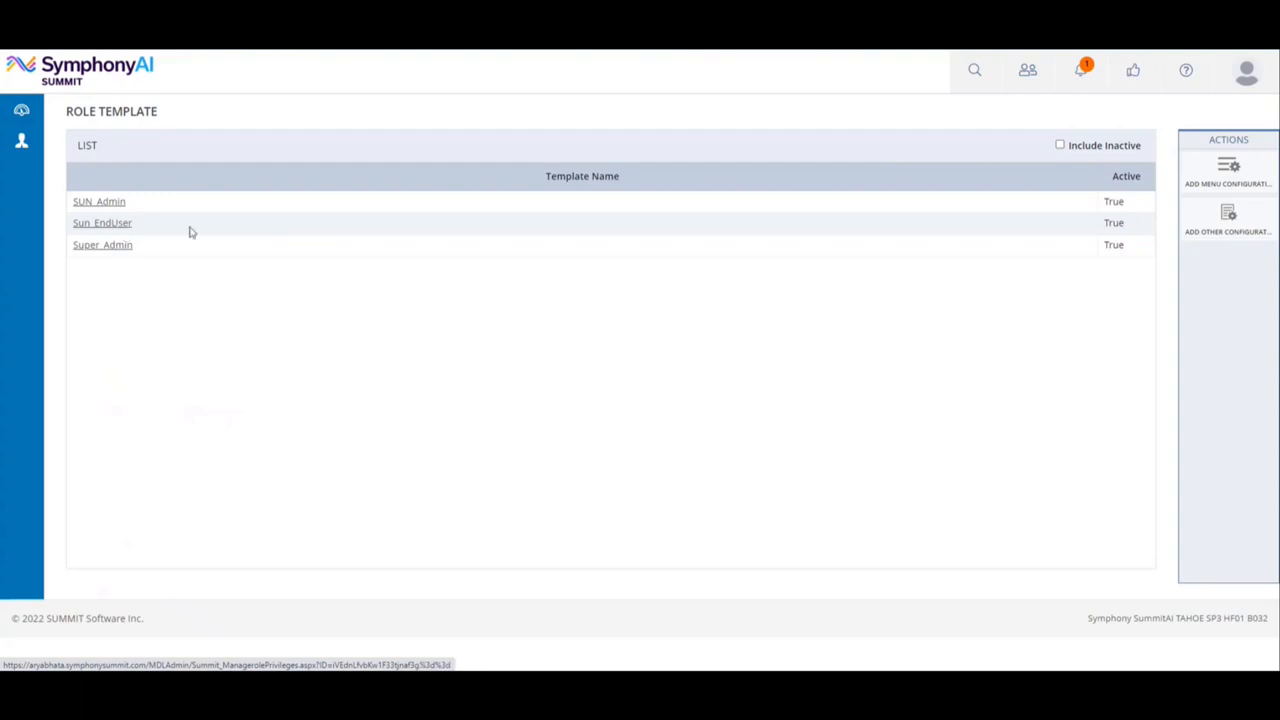
pyautogui.click(100, 223)
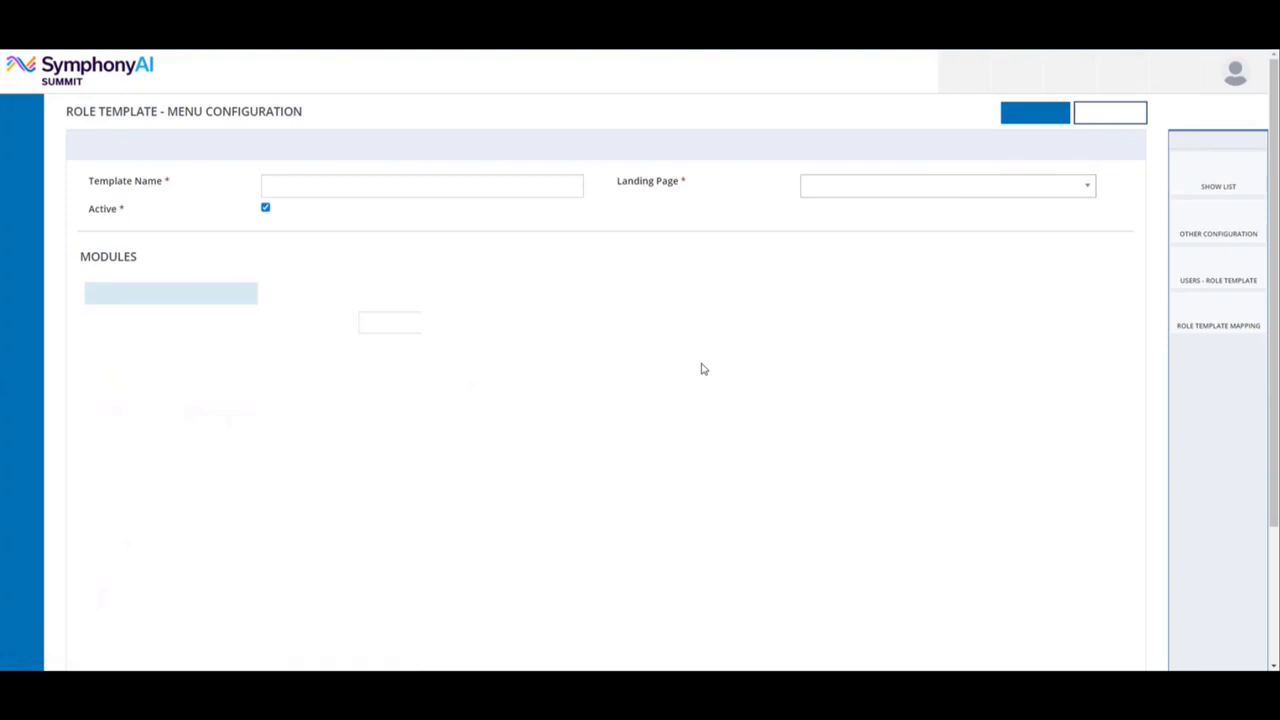
pyautogui.click(1218, 228)
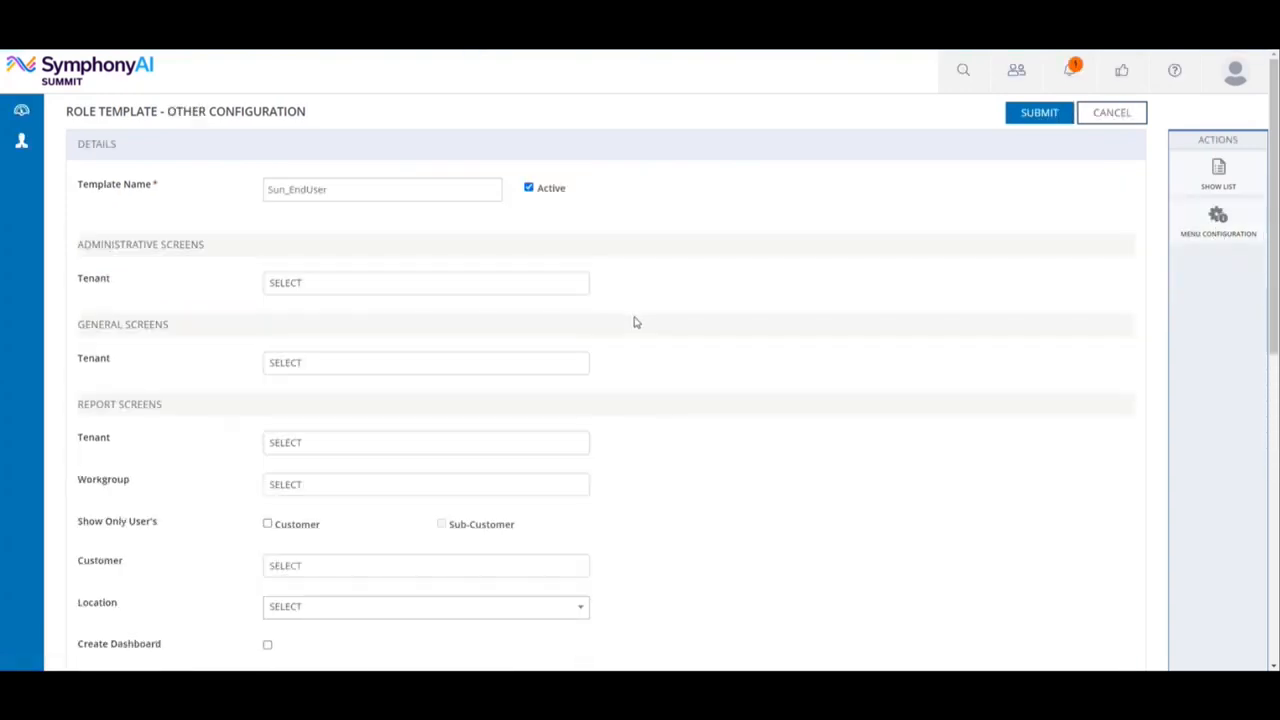
# Select all tenants for the General Screens of Sun_EndUser and submit the configuration.
pyautogui.click(411, 372)
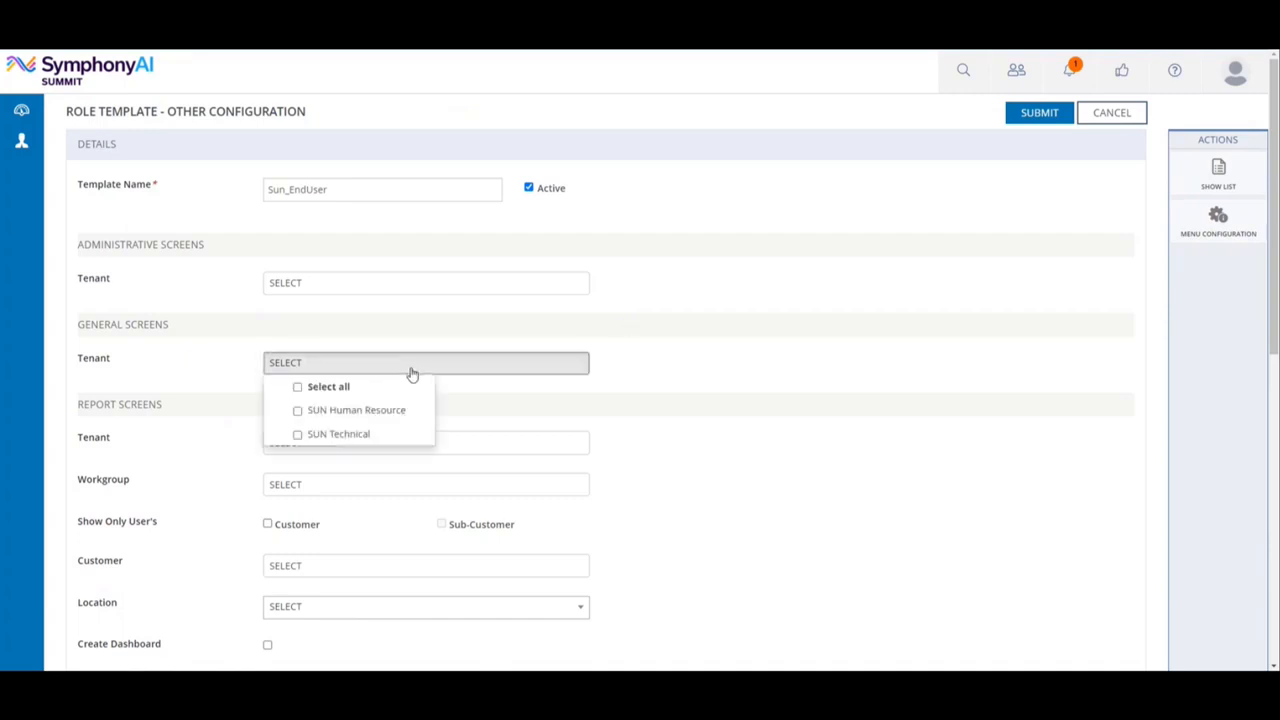
pyautogui.click(297, 394)
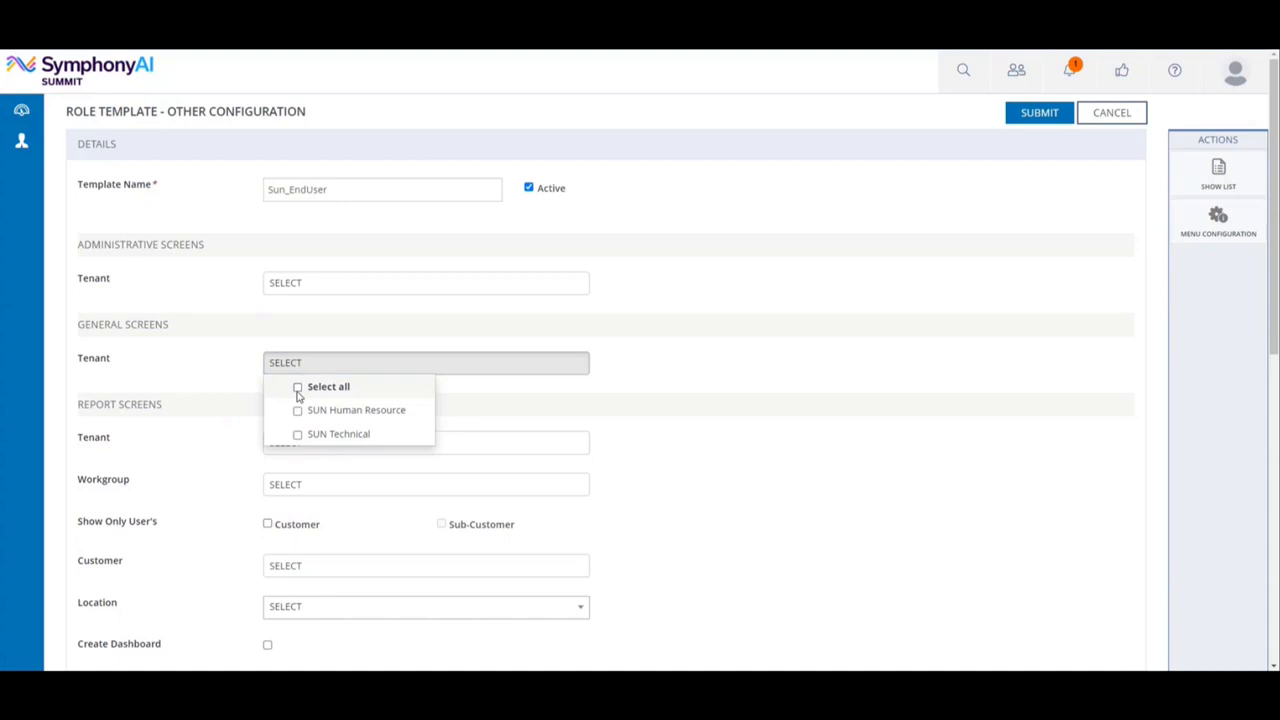
pyautogui.click(710, 358)
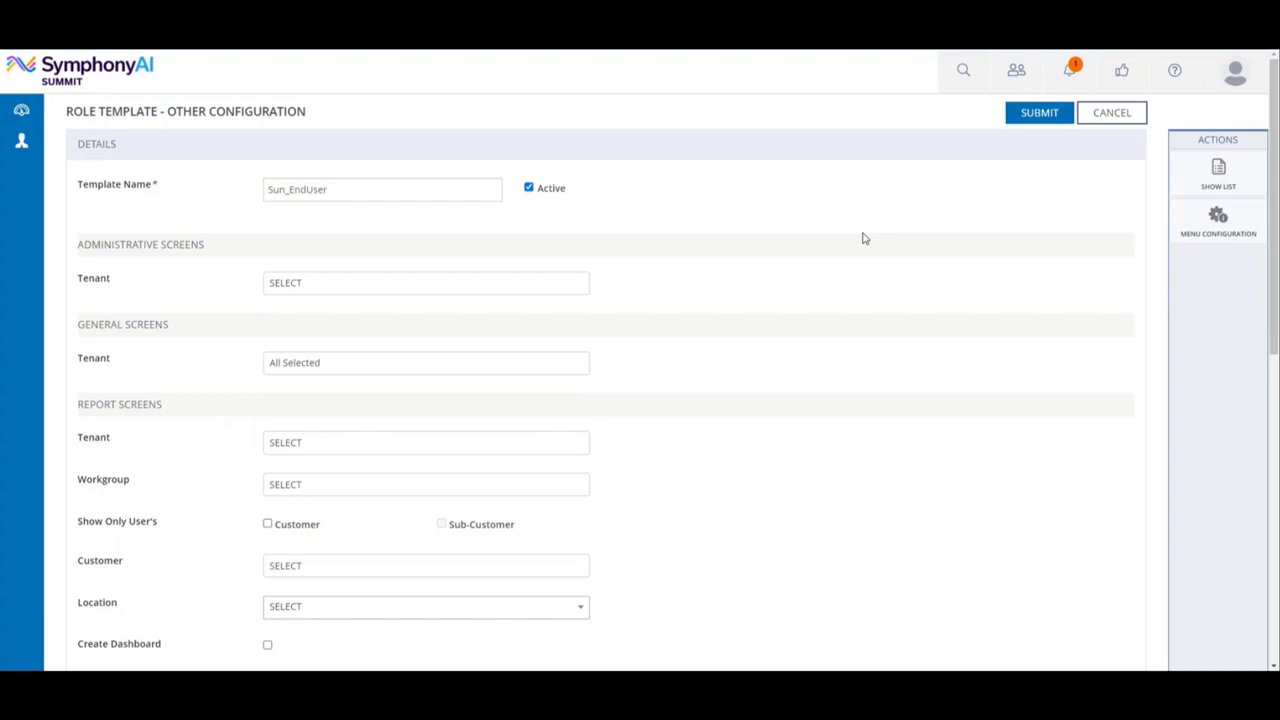
pyautogui.click(1038, 115)
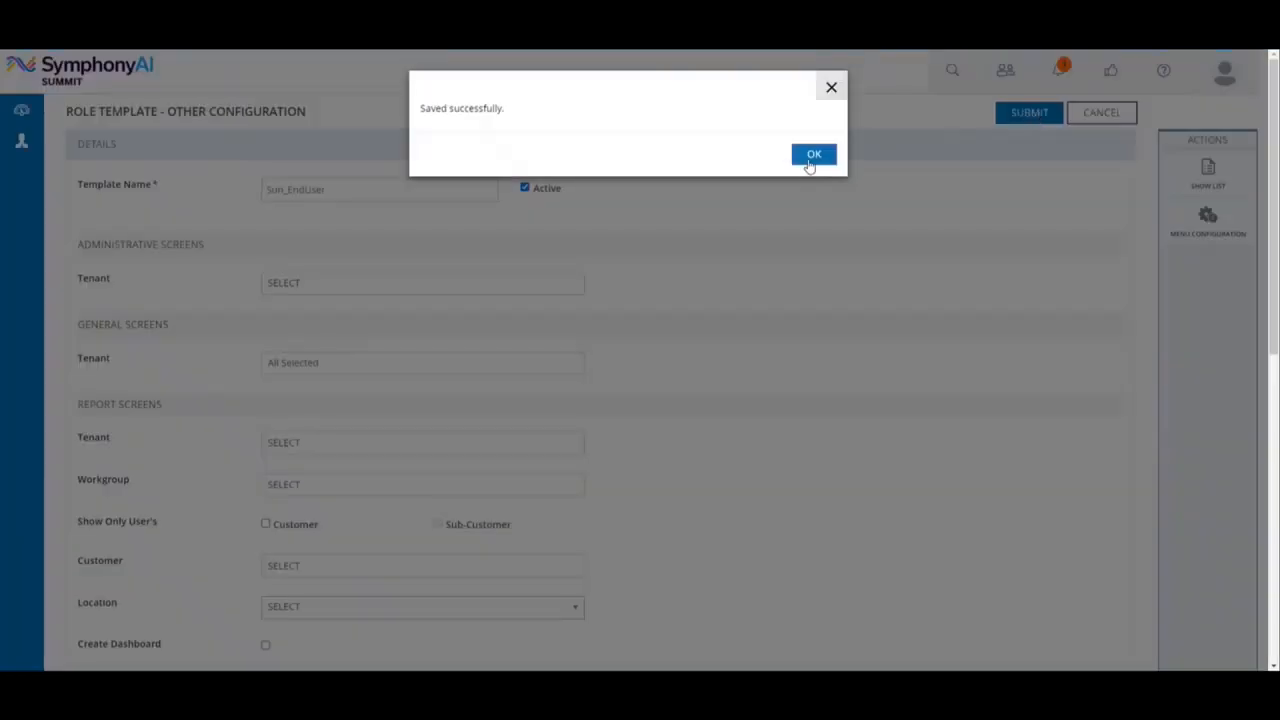
pyautogui.click(812, 157)
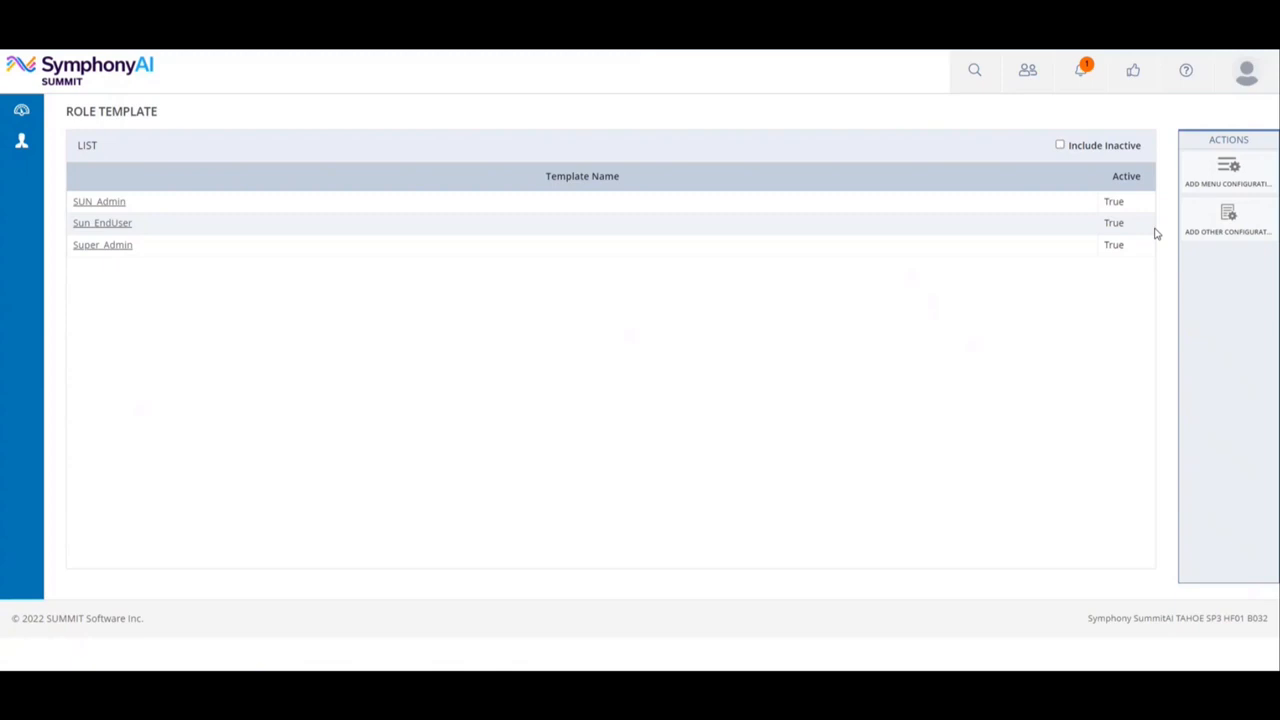
# Start another role template menu configuration and name the template Sun_Analyst.
pyautogui.click(1226, 186)
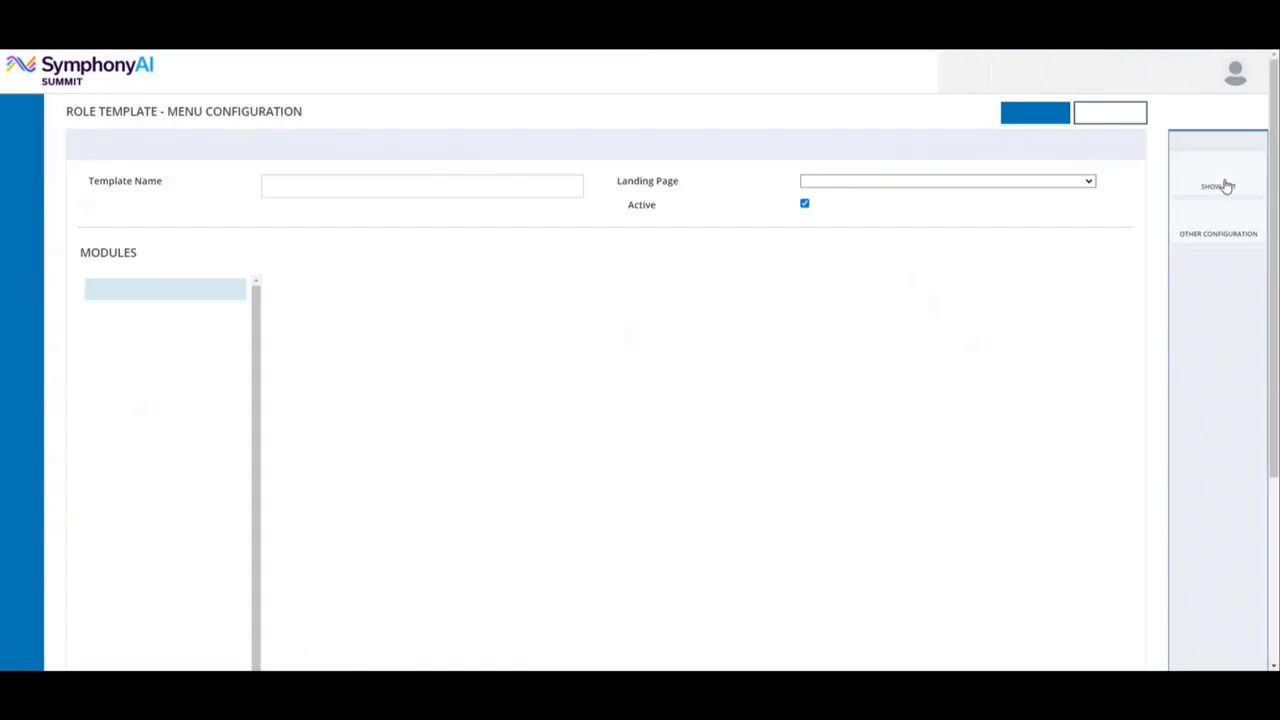
pyautogui.click(395, 190)
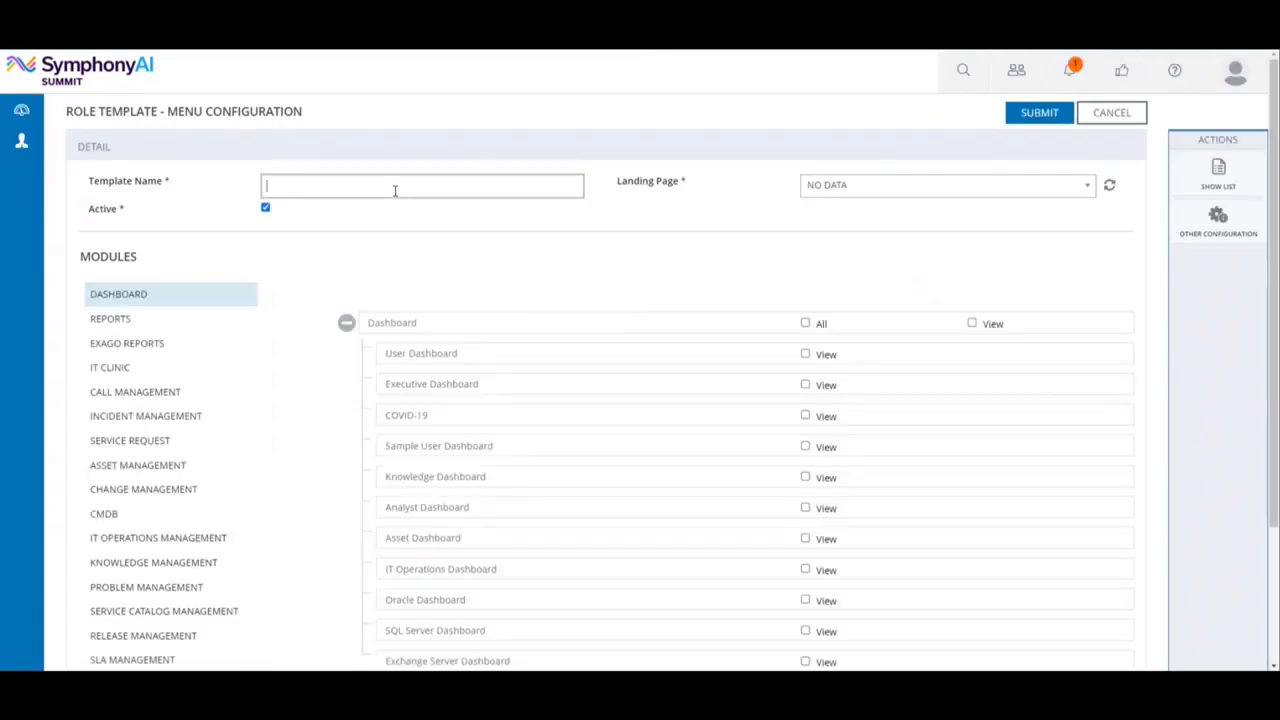
pyautogui.write('Sun_Analyst')
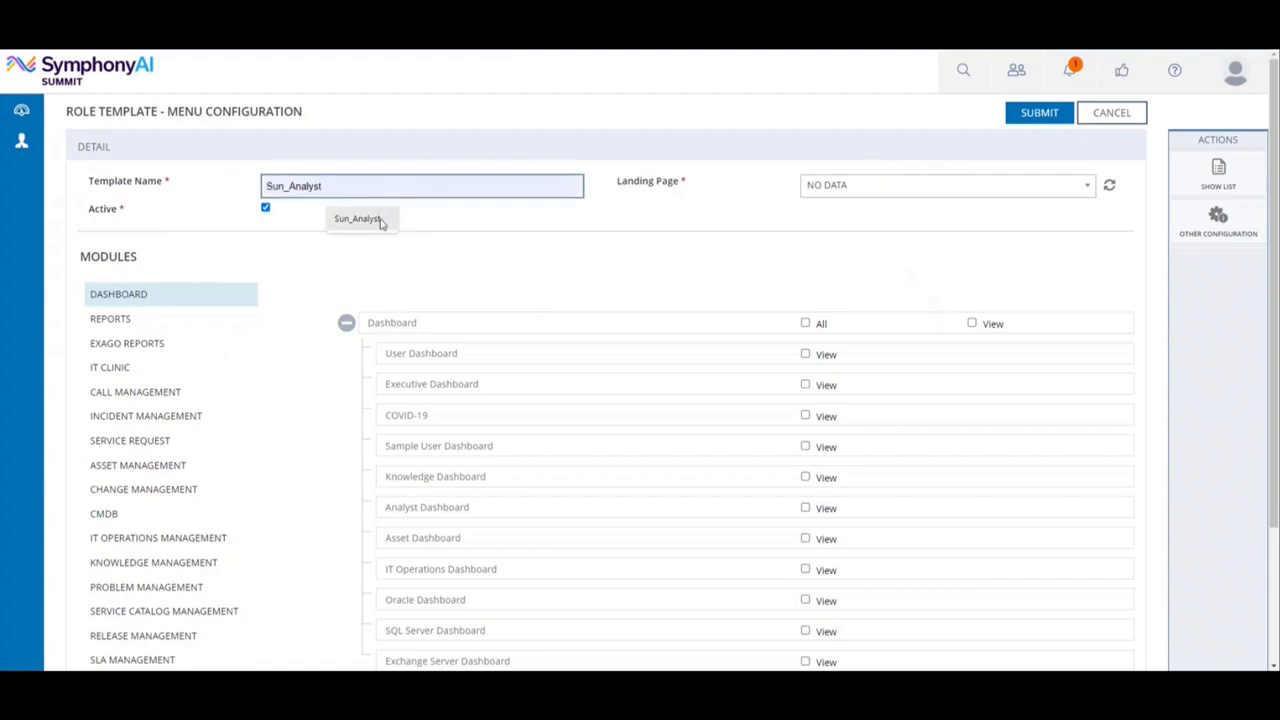
pyautogui.click(380, 219)
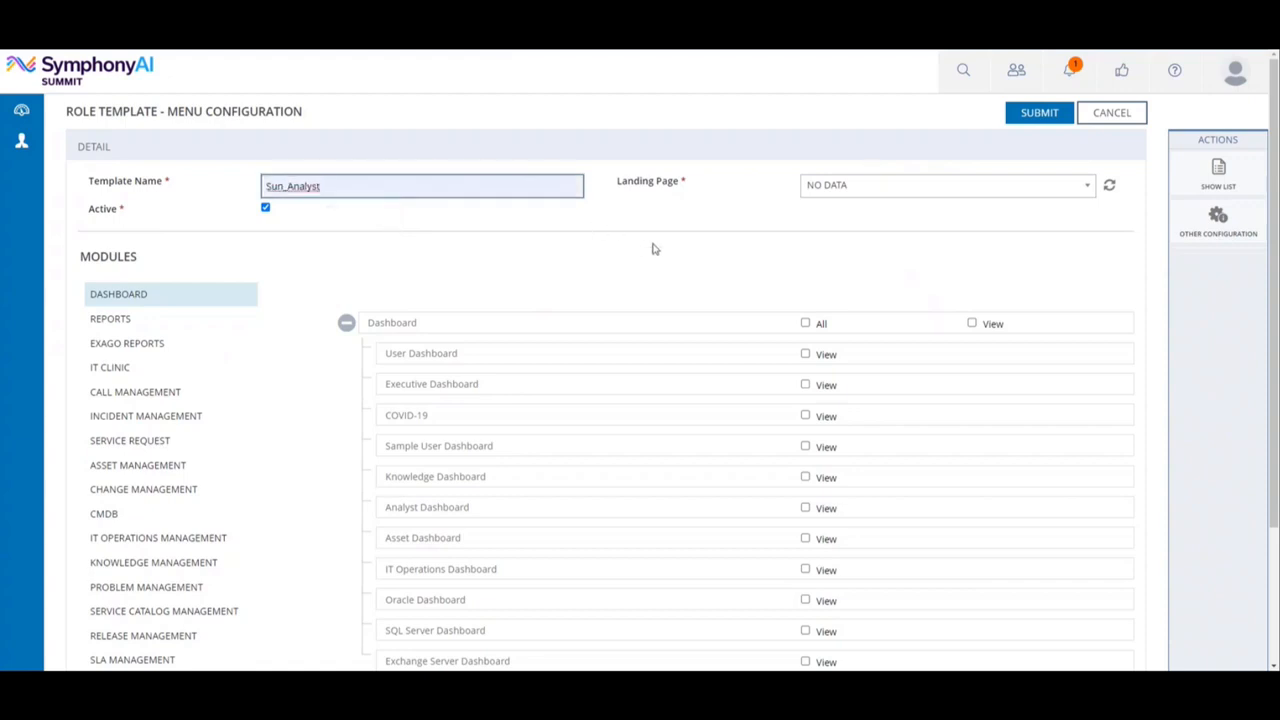
# Grant View on the Analyst and Knowledge Dashboards, refresh the landing pages and choose Analyst Dashboard as landing page.
pyautogui.scroll(-1, 653, 248)
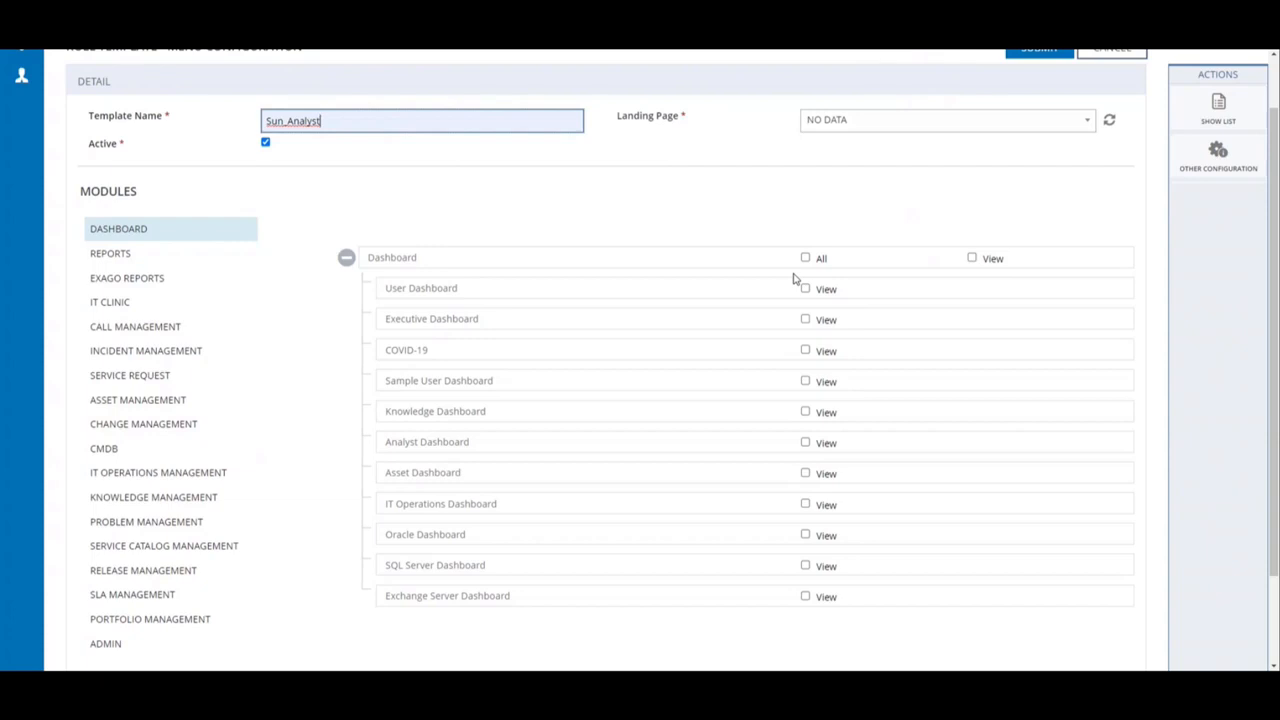
pyautogui.click(806, 443)
pyautogui.click(806, 414)
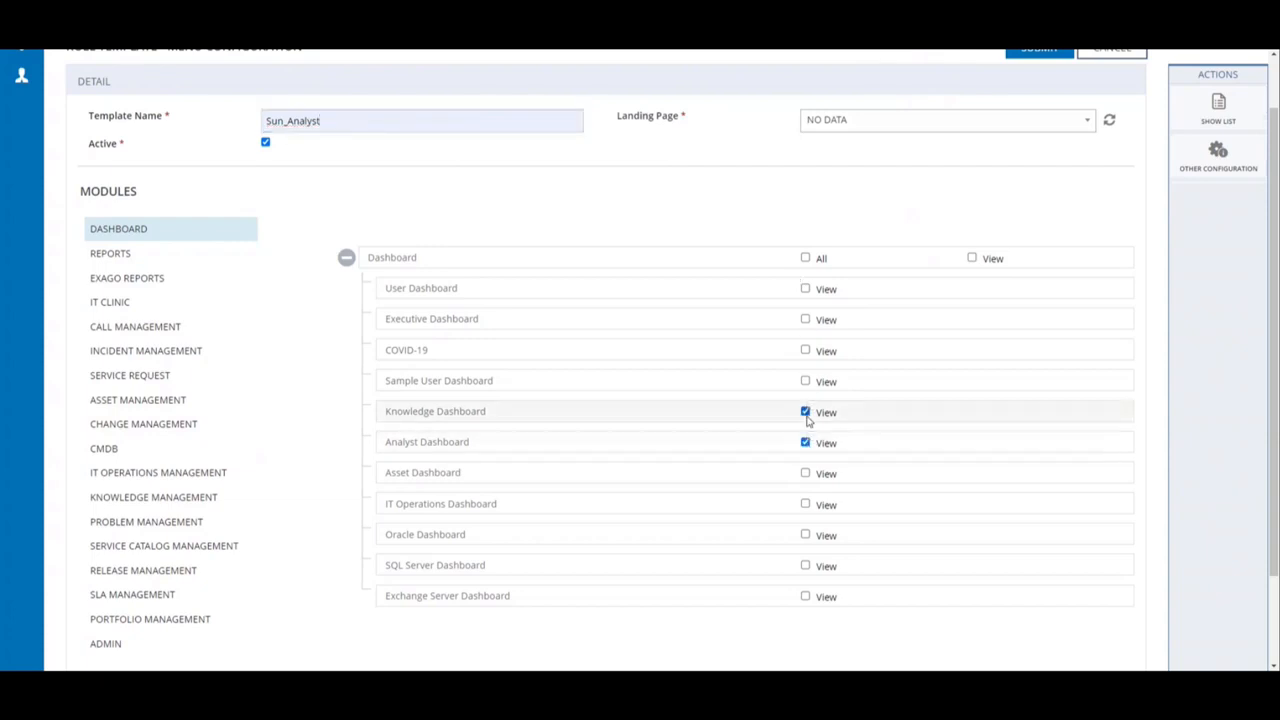
pyautogui.click(1110, 122)
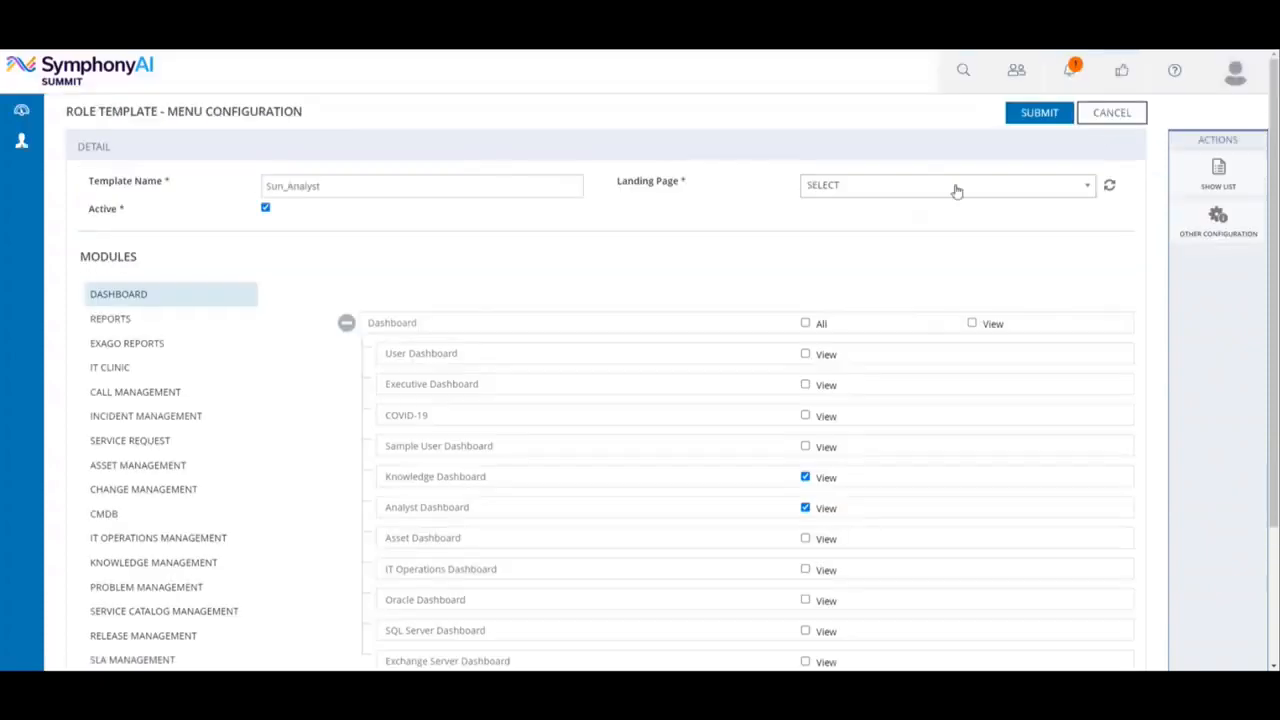
pyautogui.click(943, 191)
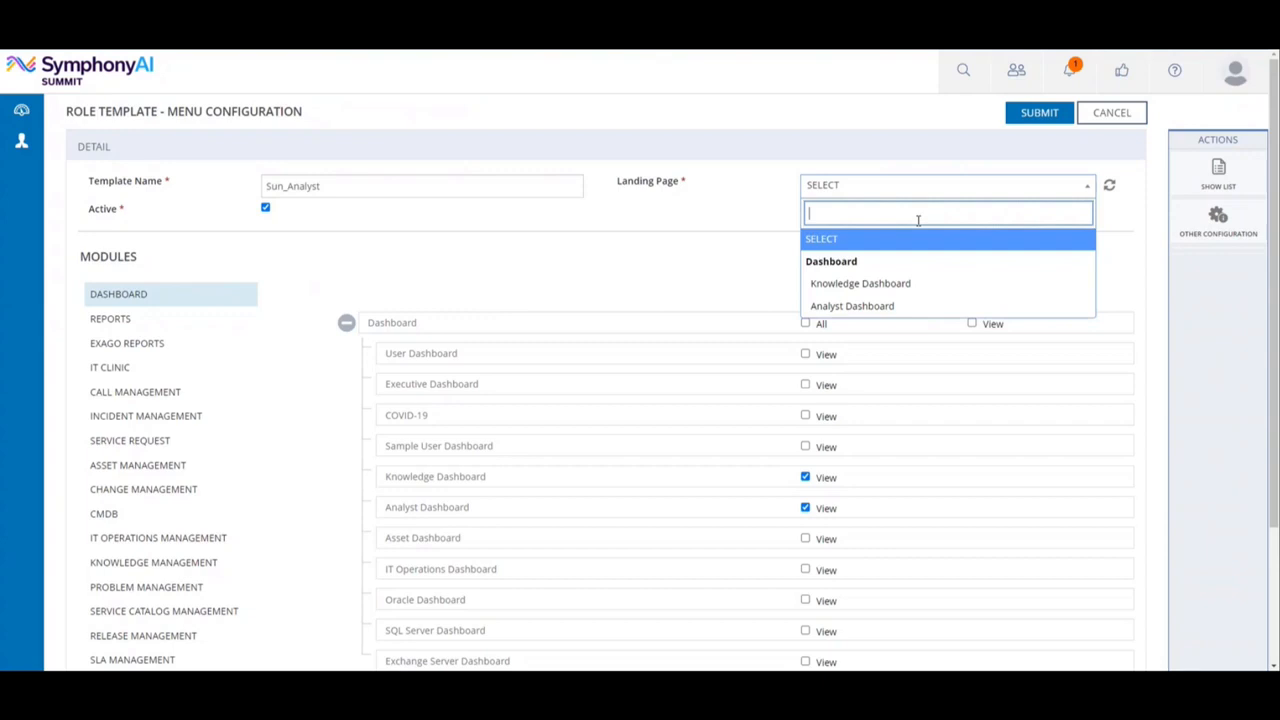
pyautogui.click(883, 307)
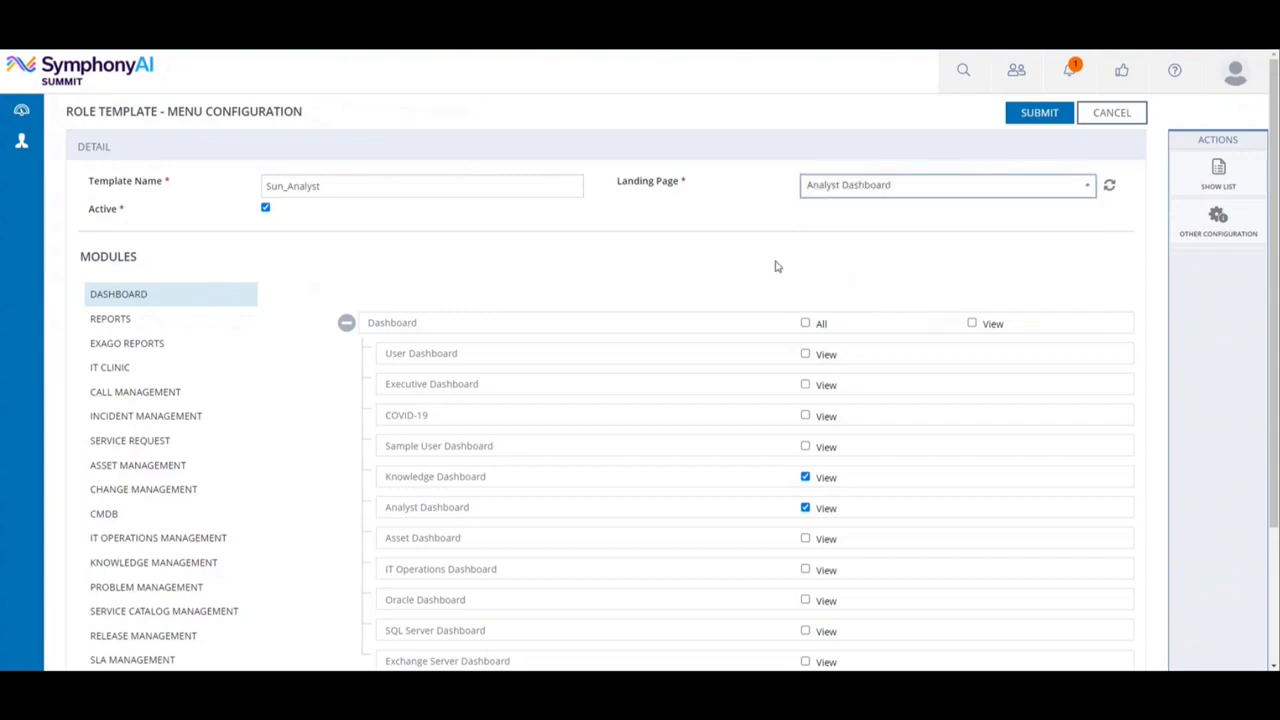
# In the Incident Management module, grant All permissions on Manage Incidents for Sun_Analyst.
pyautogui.click(150, 425)
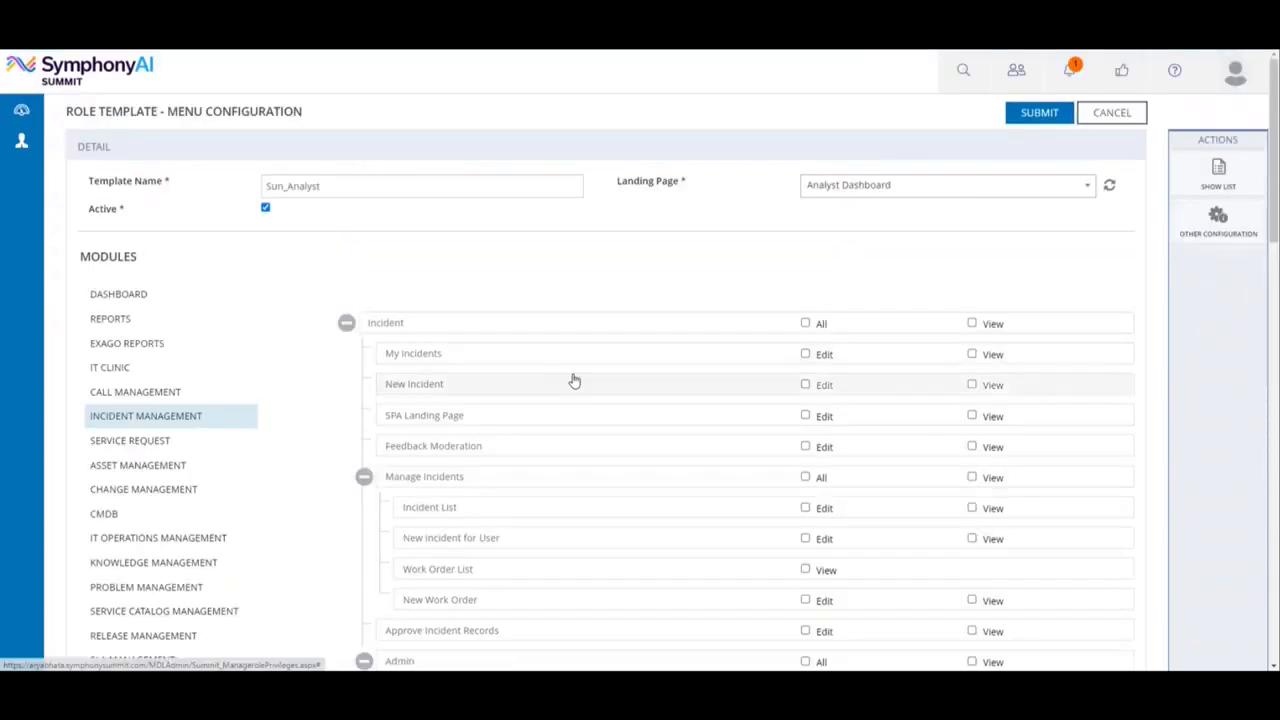
pyautogui.click(805, 478)
pyautogui.scroll(-1, 805, 483)
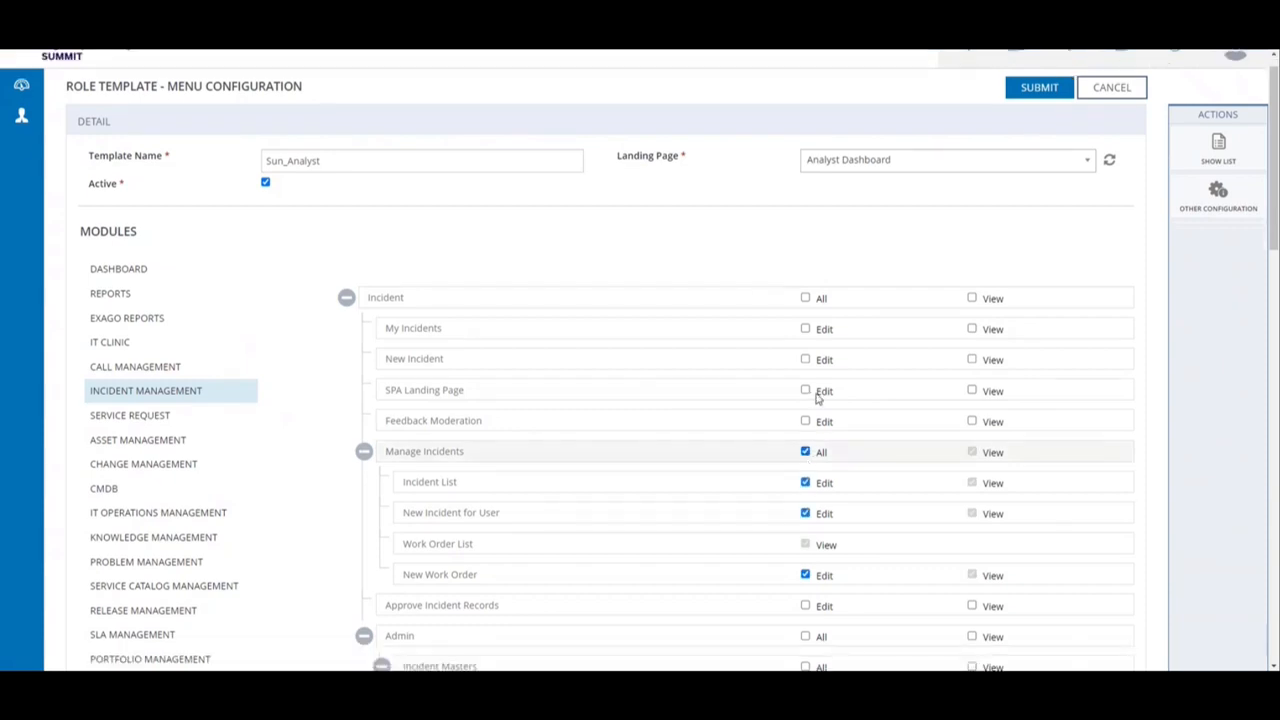
# Submit the menu configuration of the Sun_Analyst role template and acknowledge the save.
pyautogui.scroll(-2, 818, 399)
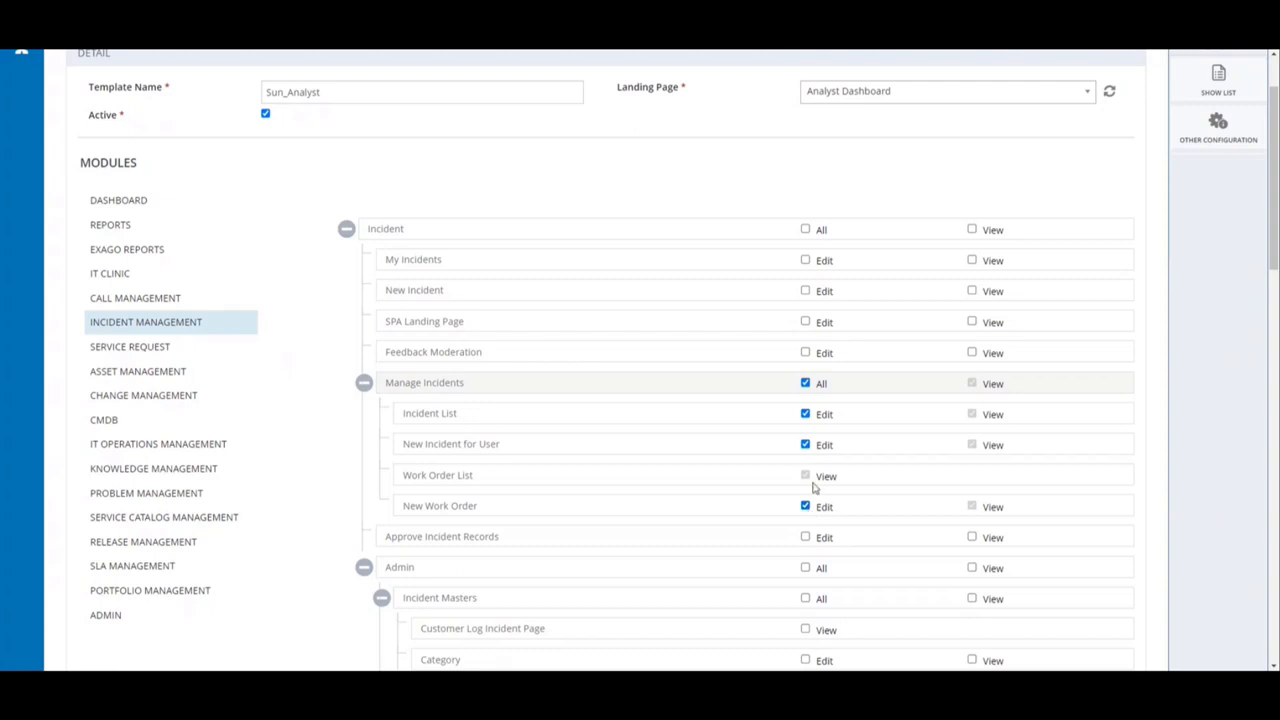
pyautogui.scroll(1, 812, 484)
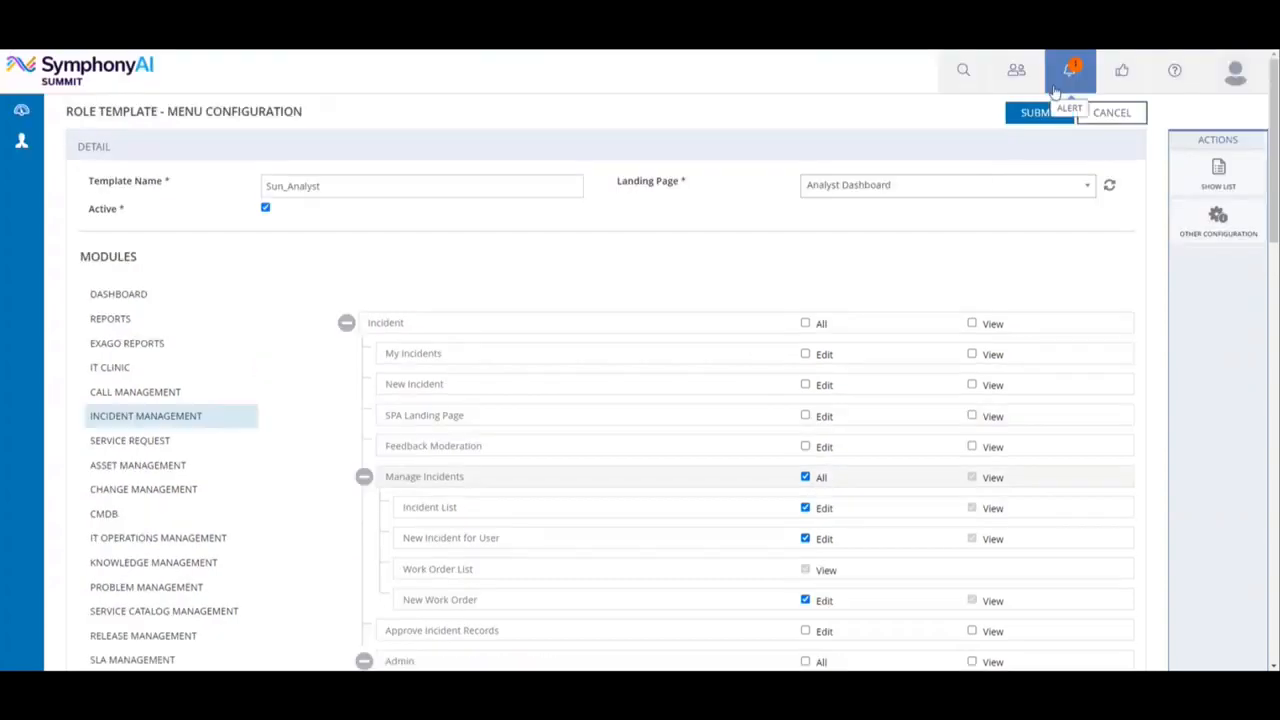
pyautogui.click(1026, 116)
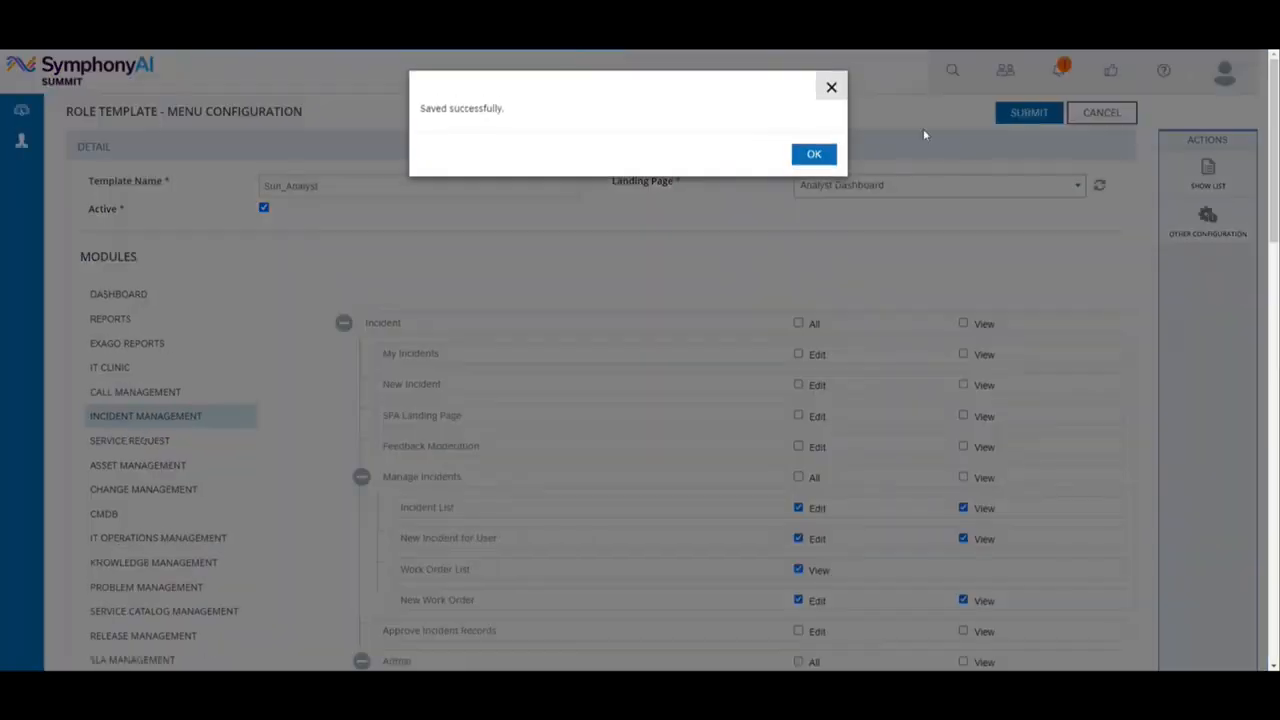
pyautogui.click(824, 156)
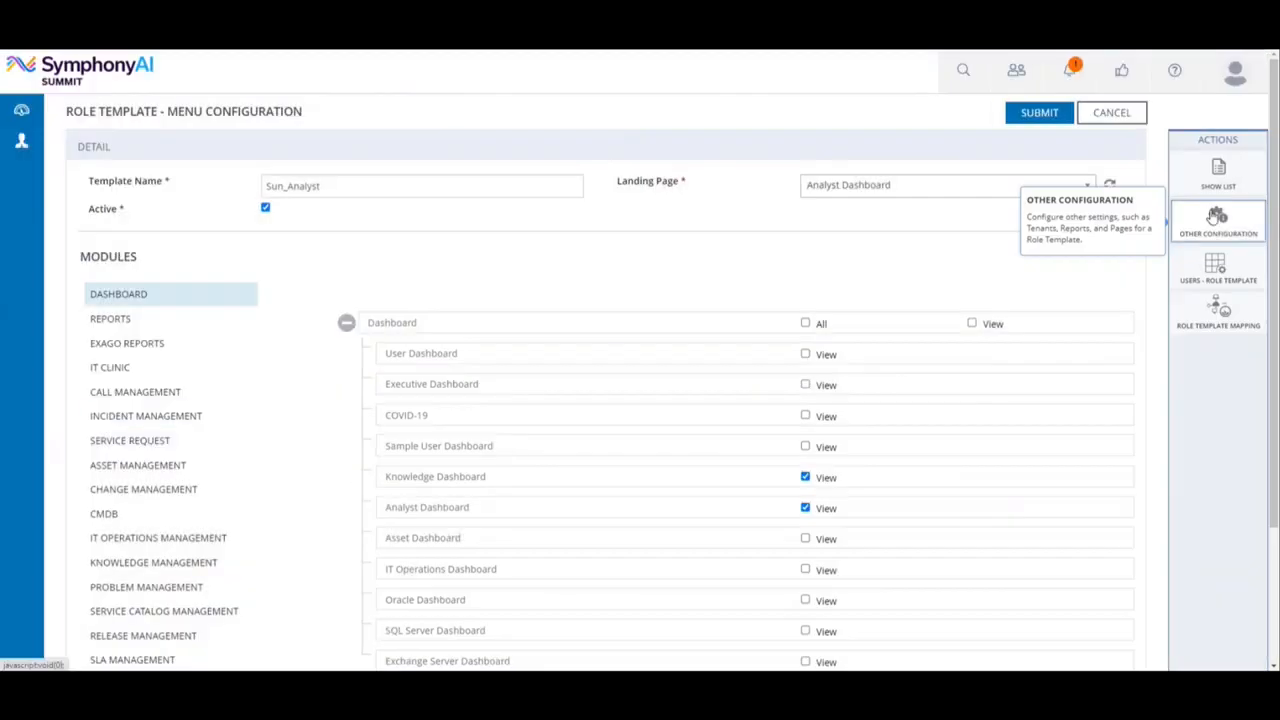
# In the other configuration of Sun_Analyst, select all tenants for both the General Screens and the Report Screens.
pyautogui.click(1216, 218)
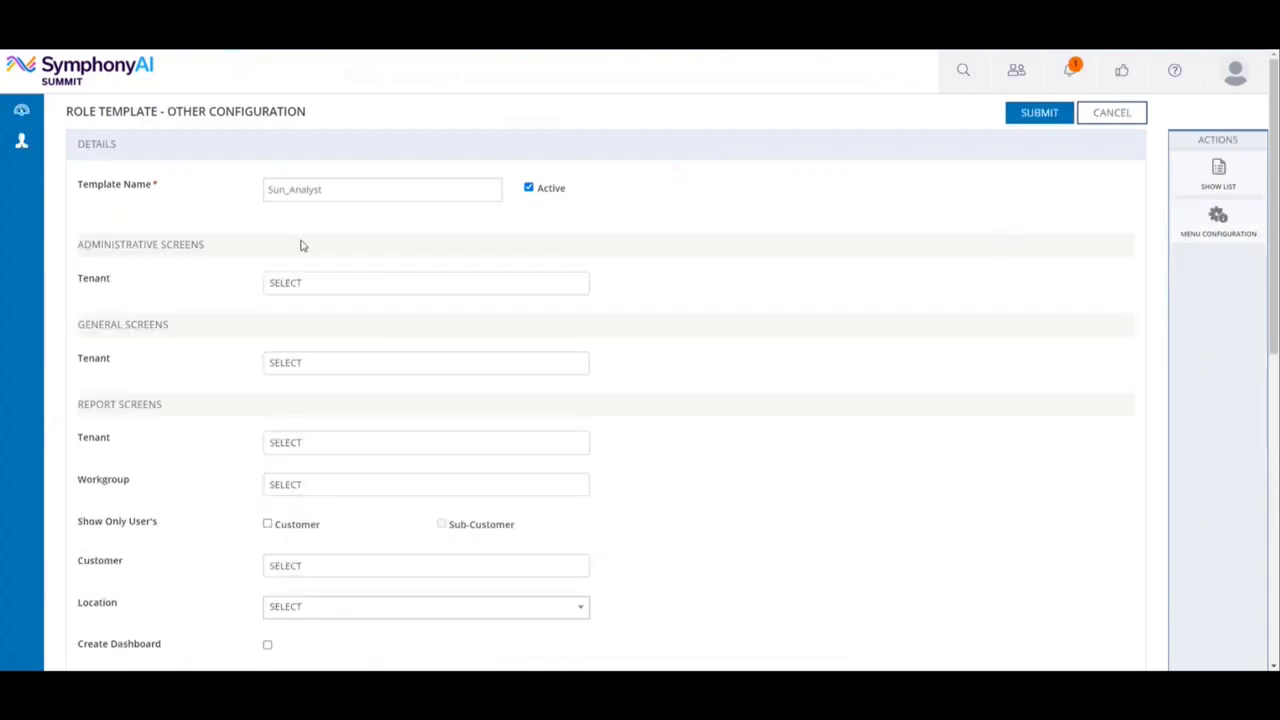
pyautogui.click(313, 364)
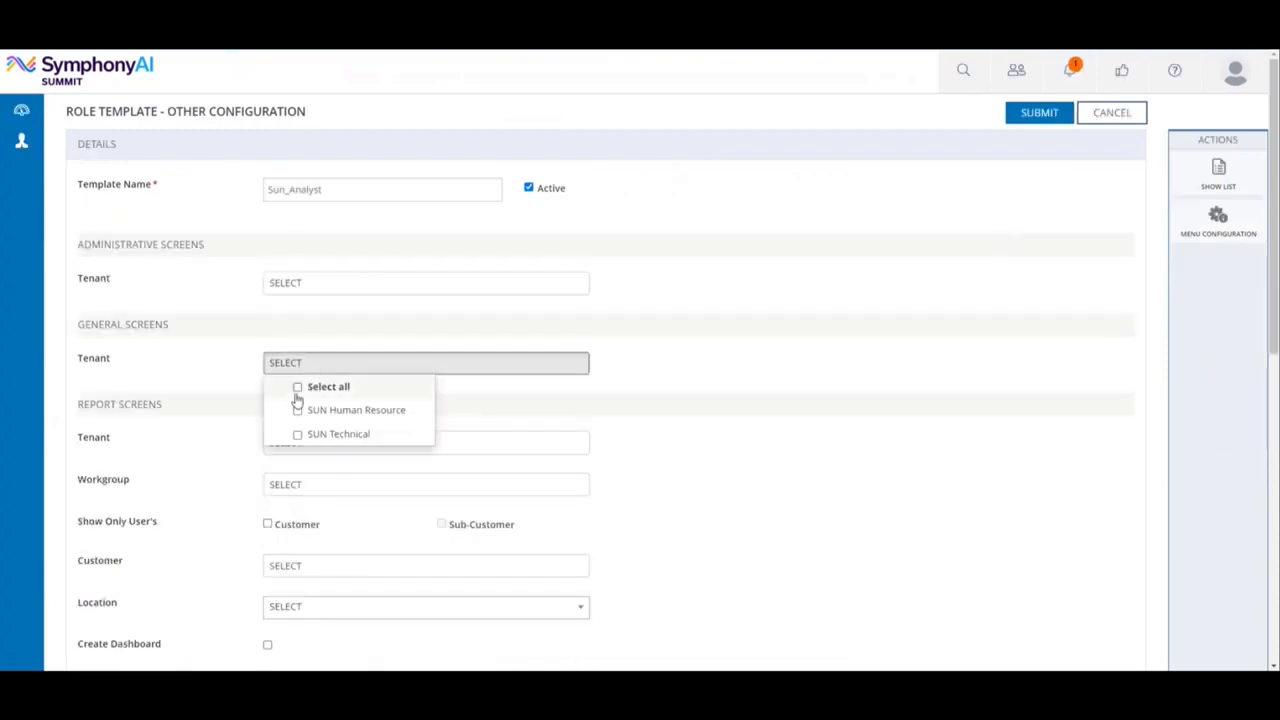
pyautogui.click(298, 387)
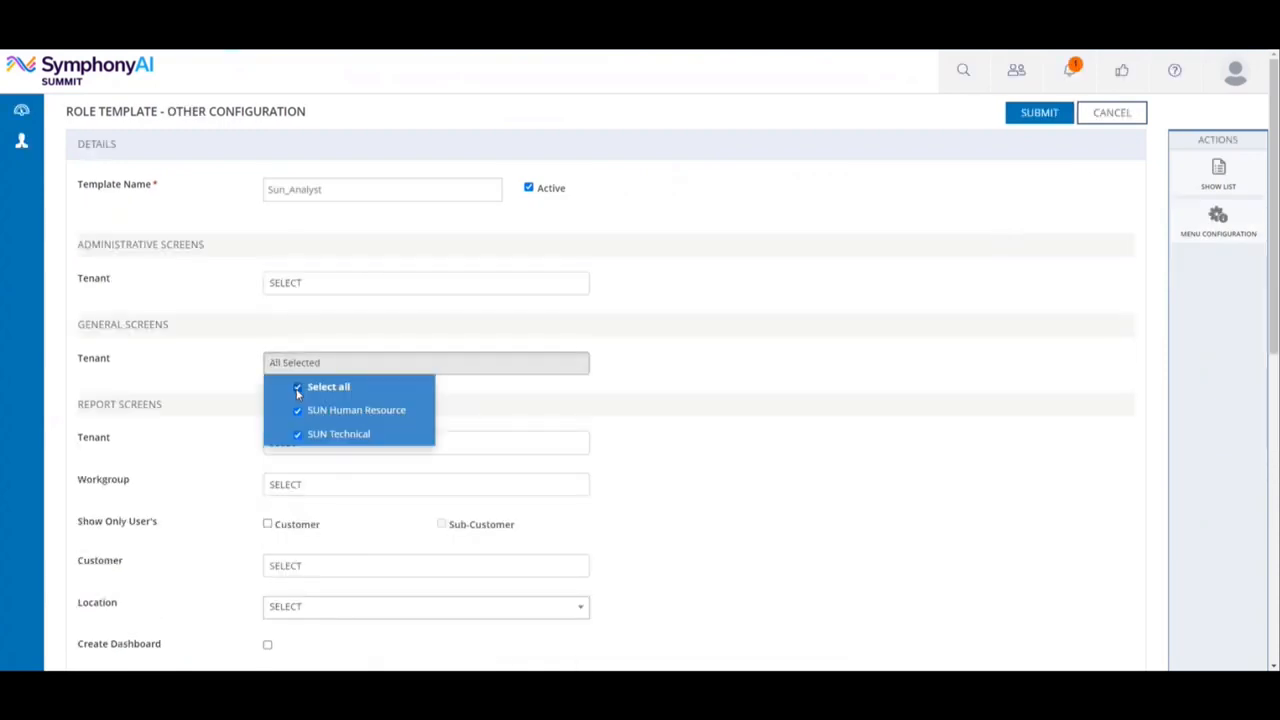
pyautogui.click(226, 376)
pyautogui.click(278, 449)
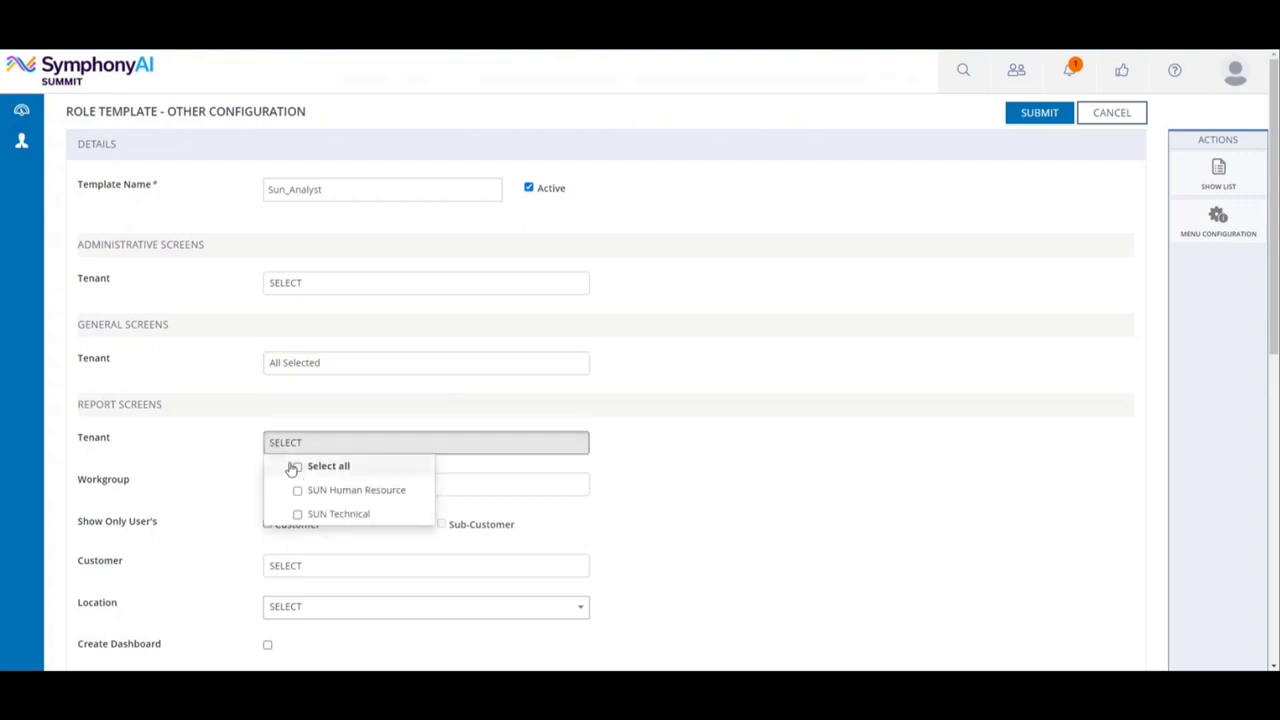
pyautogui.click(293, 469)
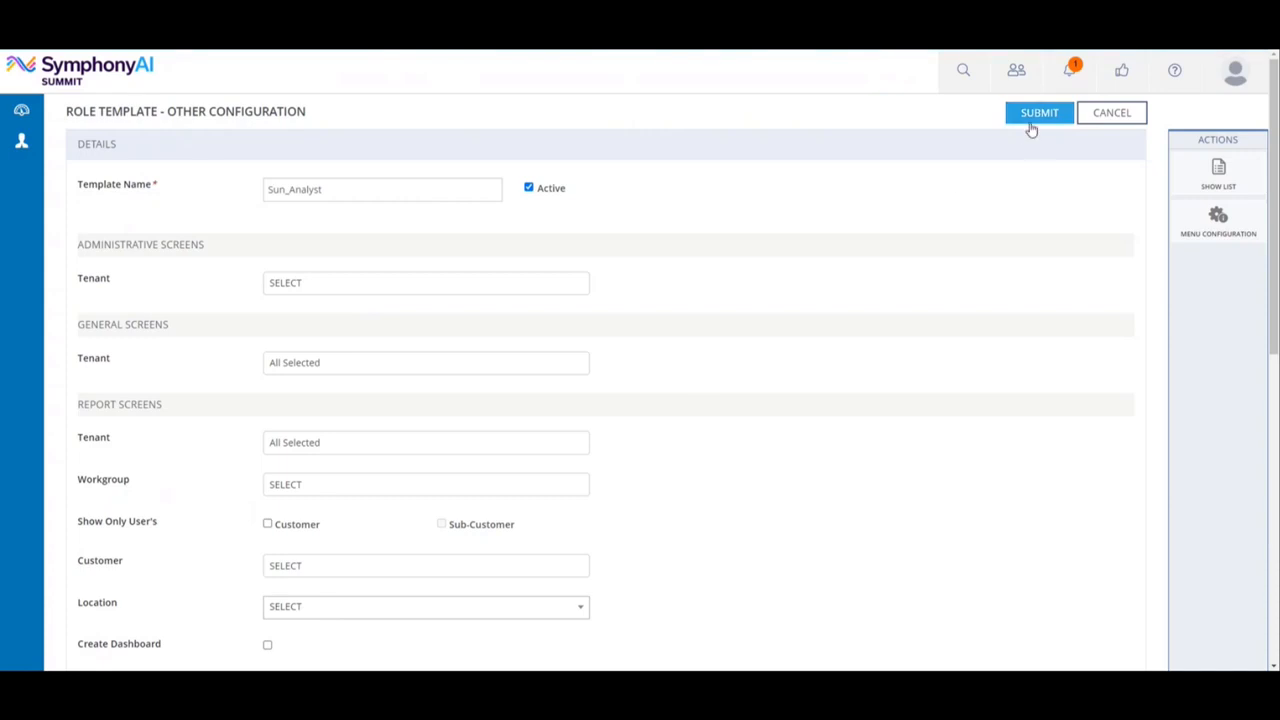
# Submit the other configuration of Sun_Analyst and return to the list of role templates.
pyautogui.click(1032, 120)
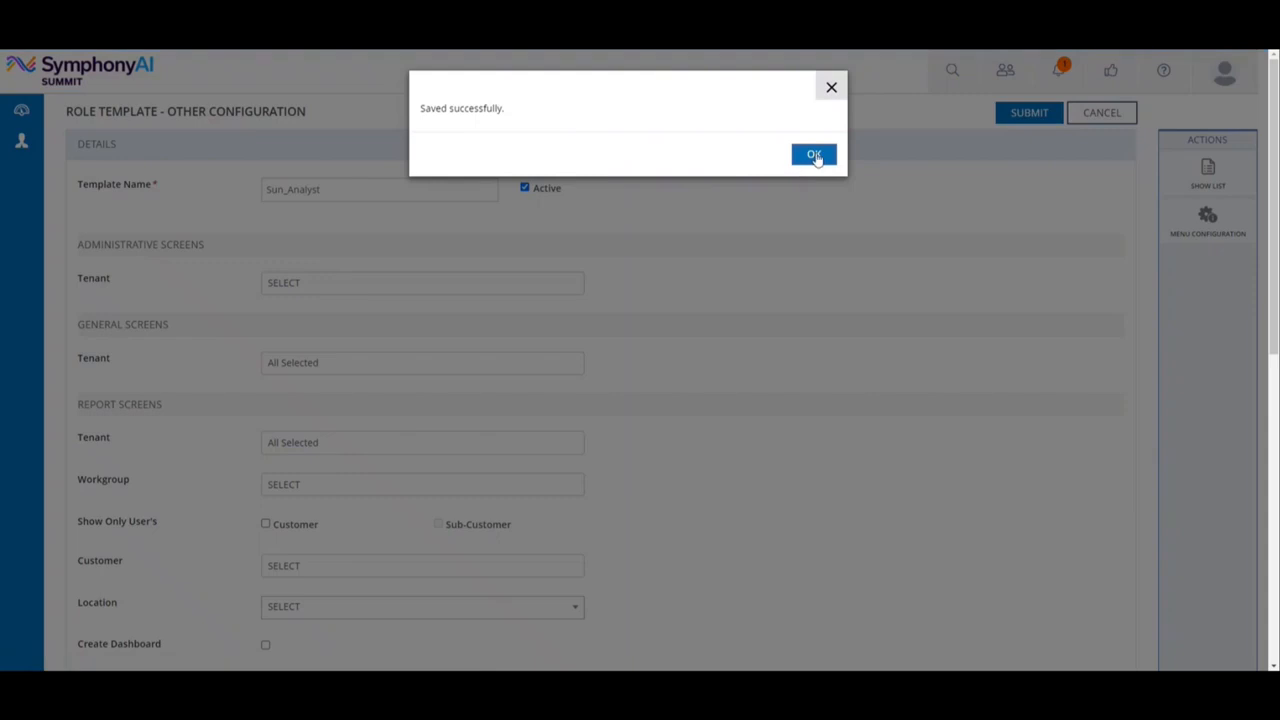
pyautogui.click(818, 157)
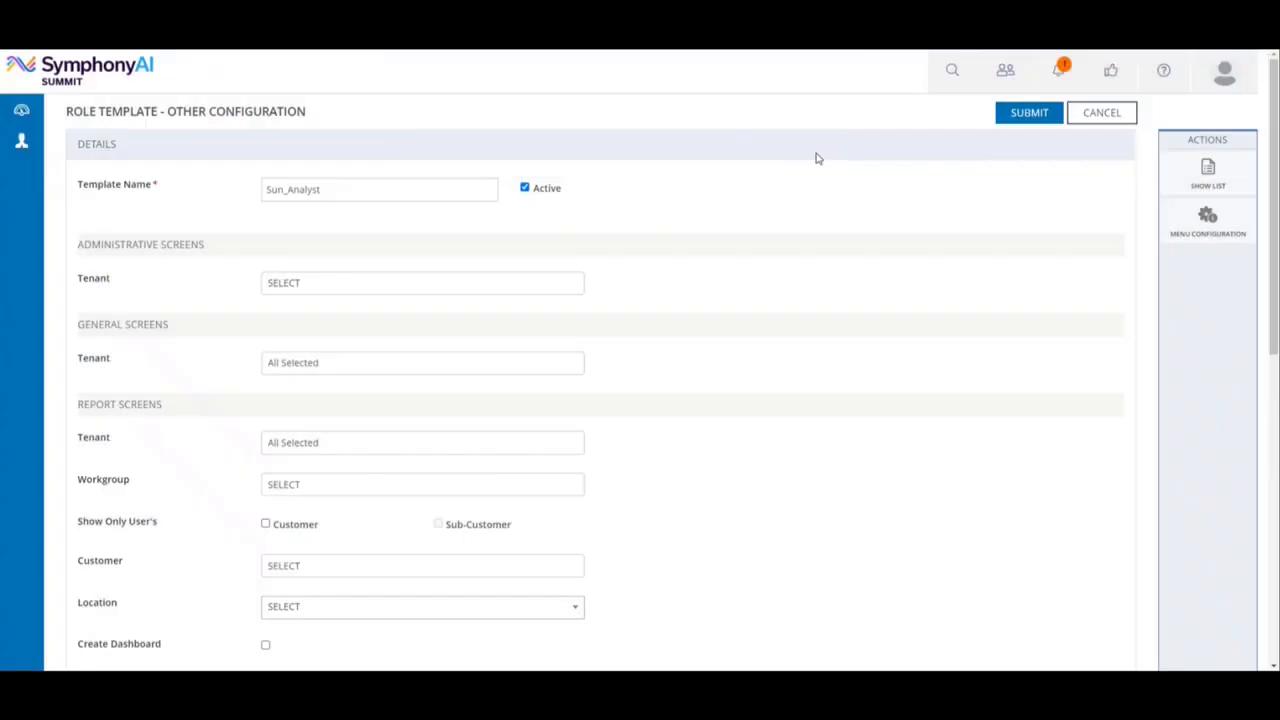
pyautogui.click(1202, 191)
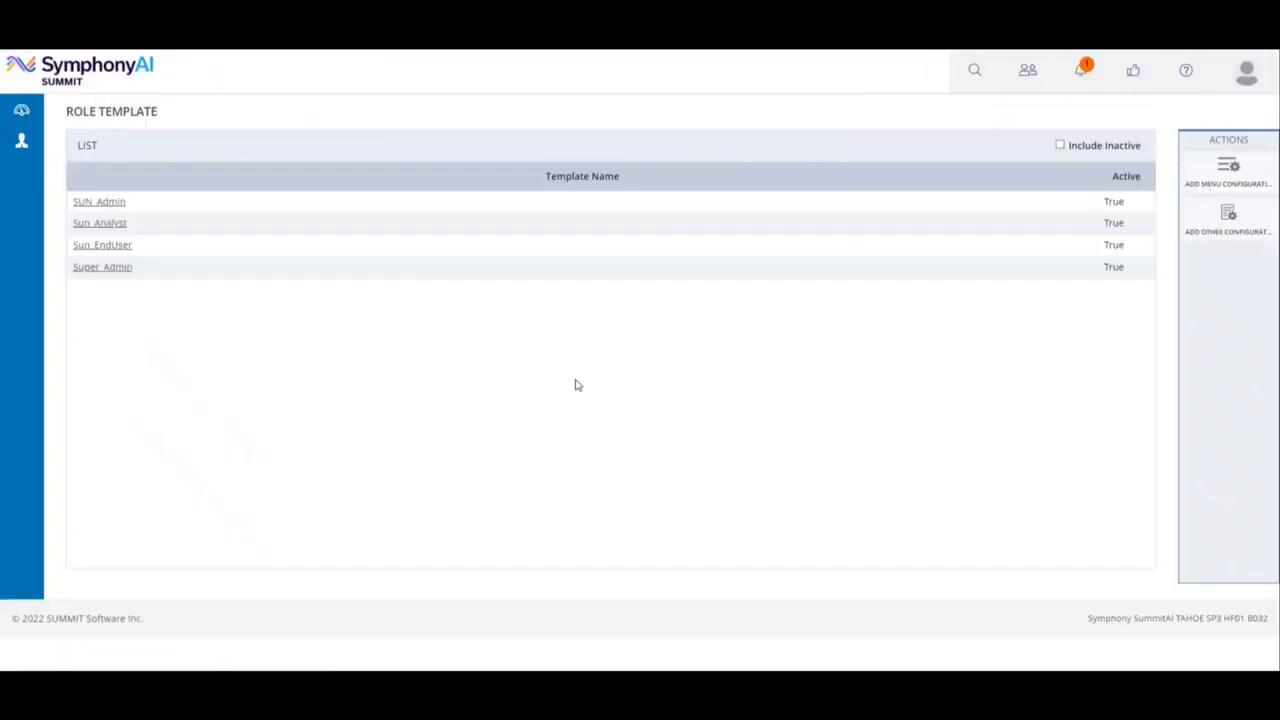